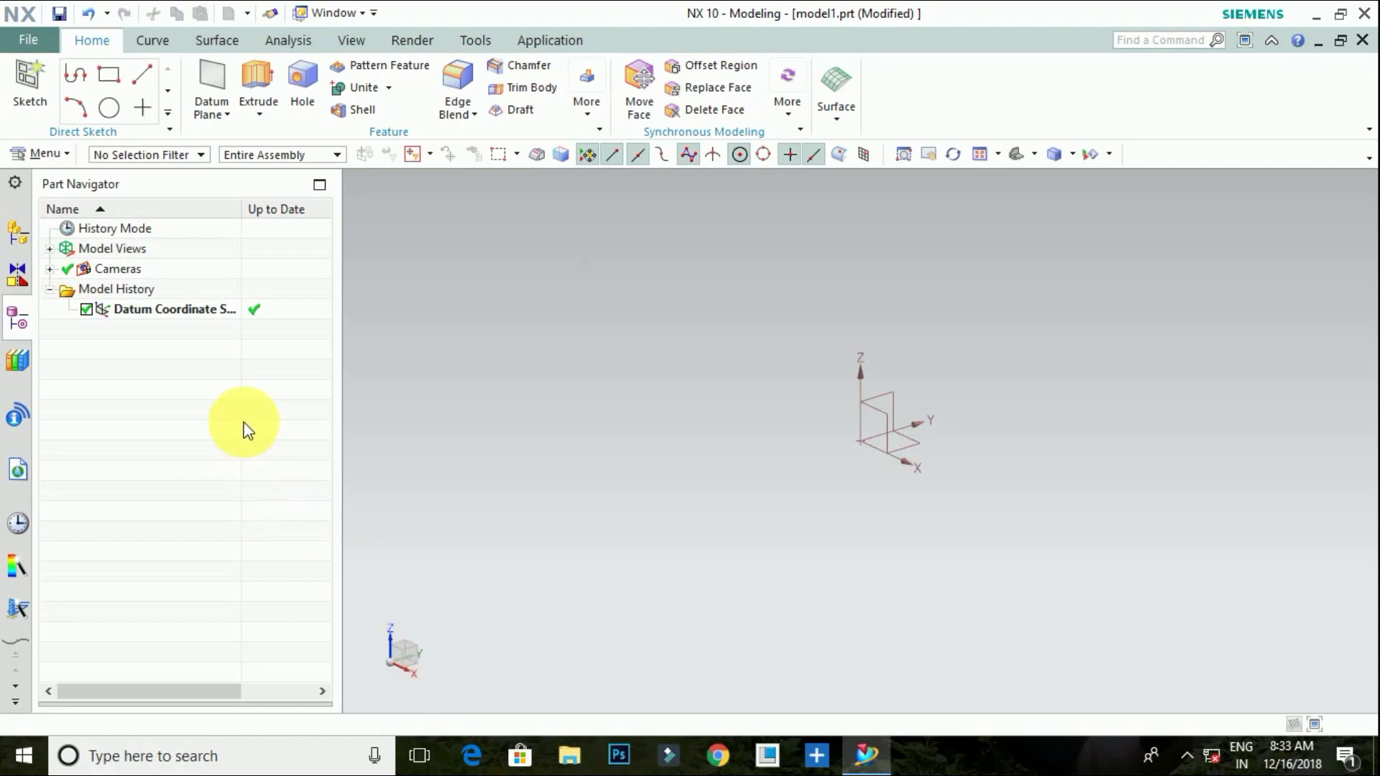
# - Create a sketch in task environment placed on the YZ datum plane
pyautogui.click(27, 154)
pyautogui.moveTo(52, 245)
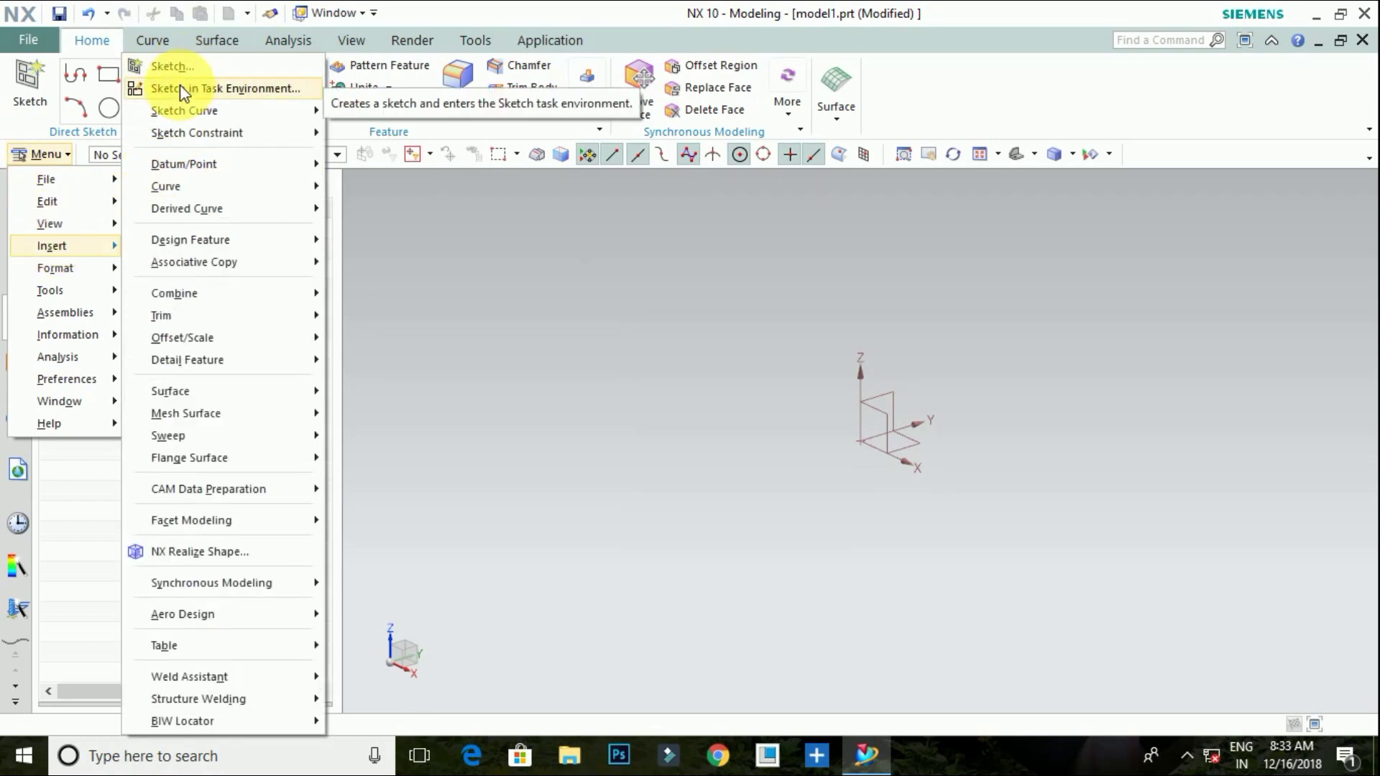
pyautogui.click(181, 87)
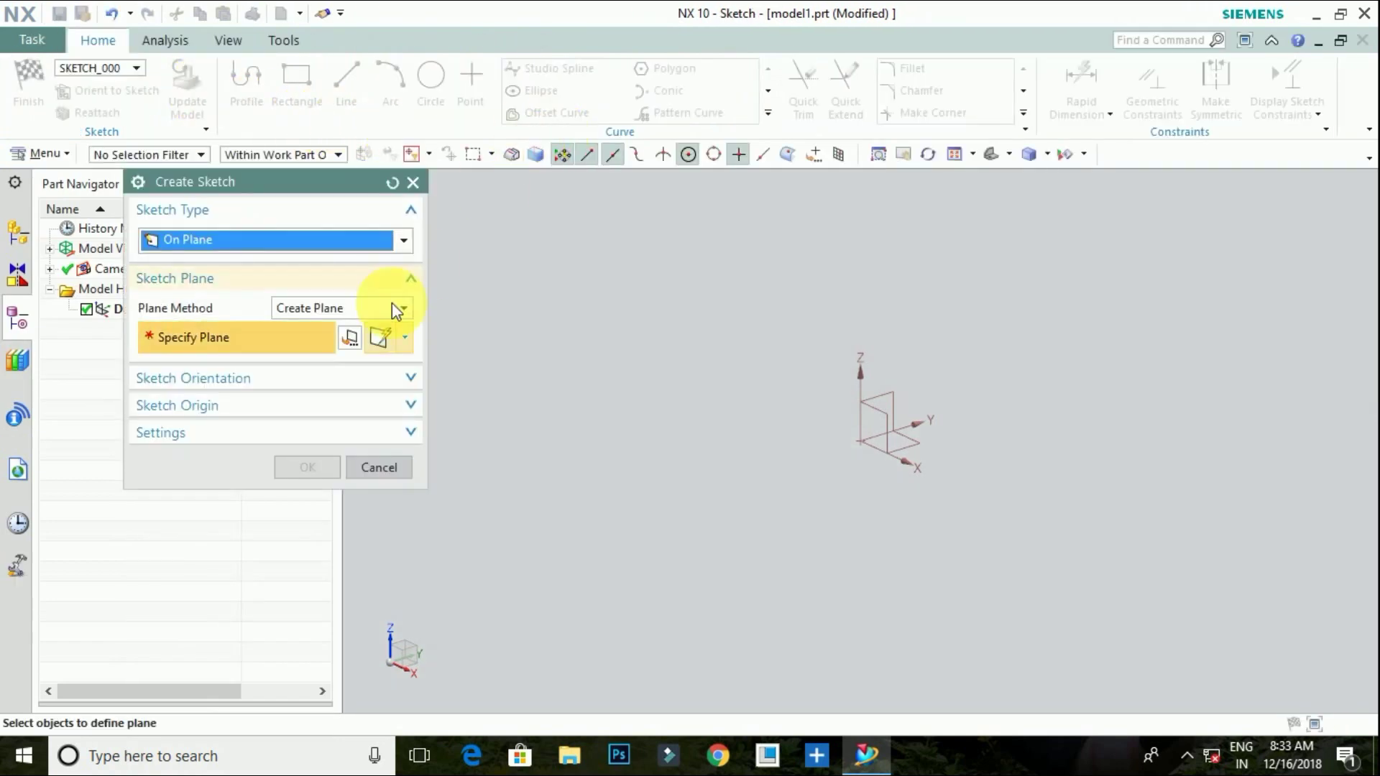
pyautogui.click(903, 401)
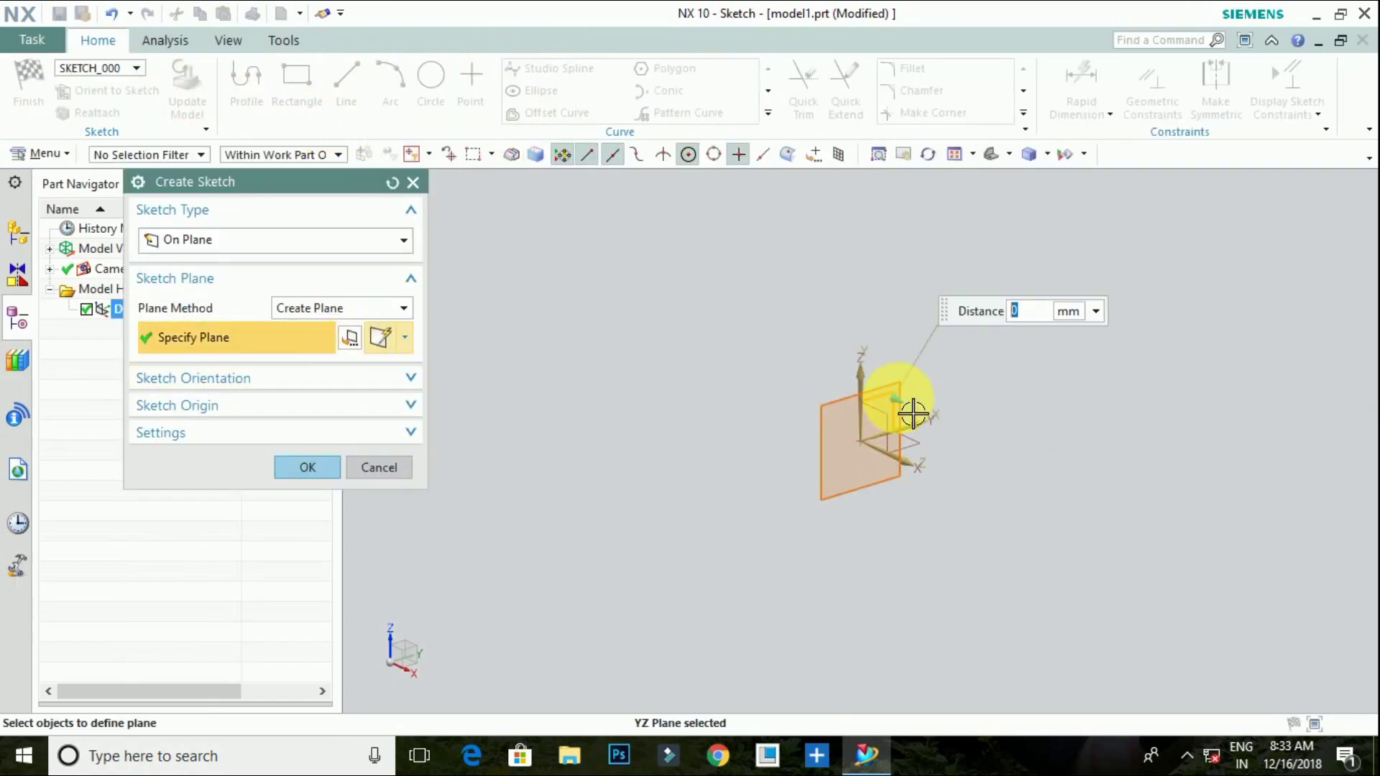
pyautogui.click(308, 467)
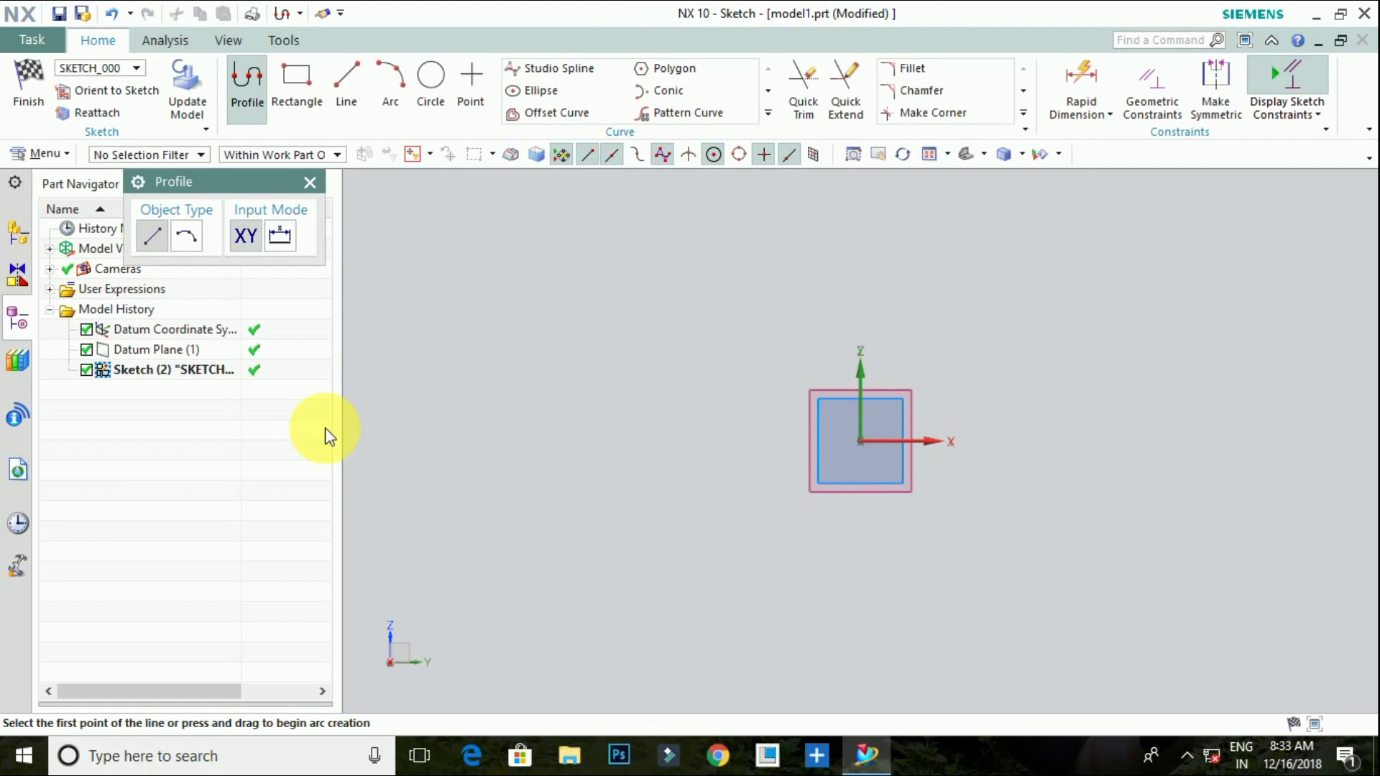
# - Draw a 22-long horizontal line to the left of the sketch origin
pyautogui.click(767, 114)
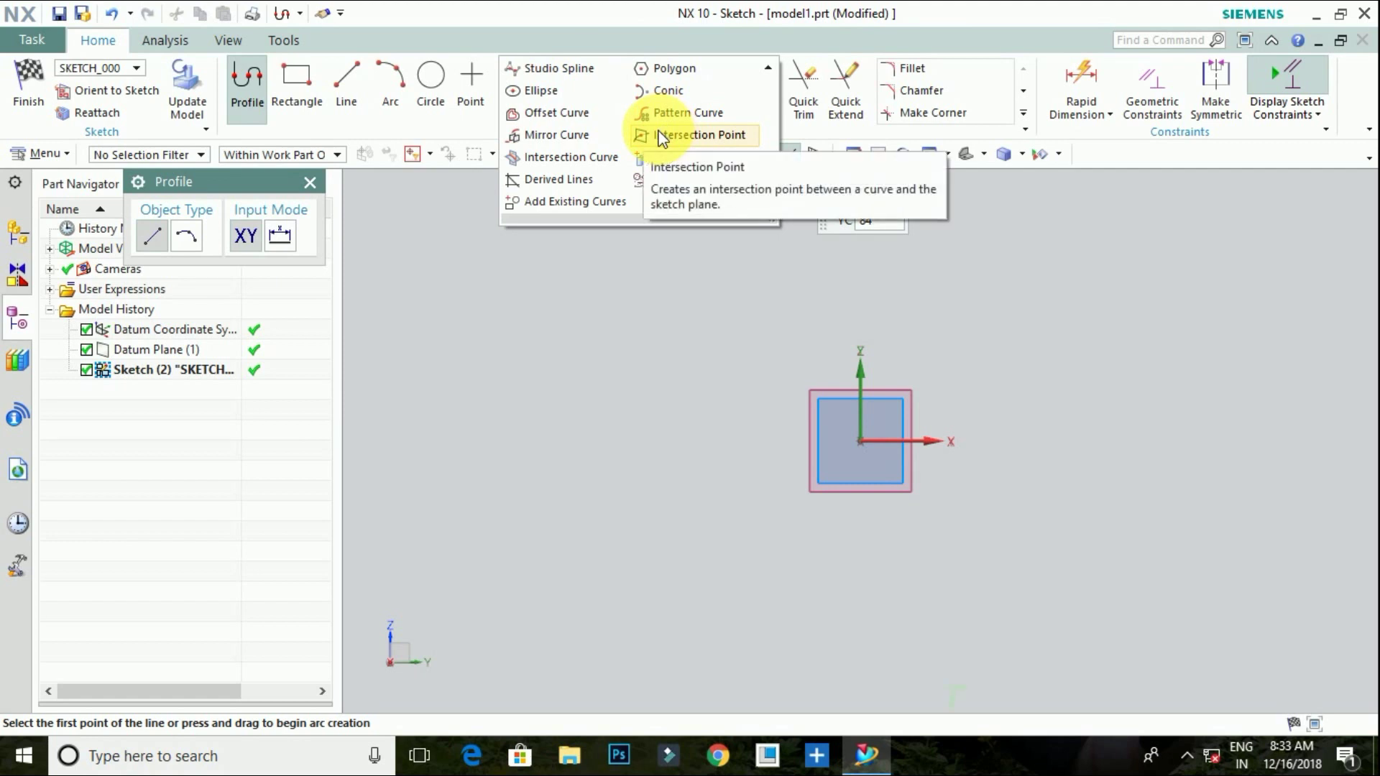
pyautogui.click(349, 84)
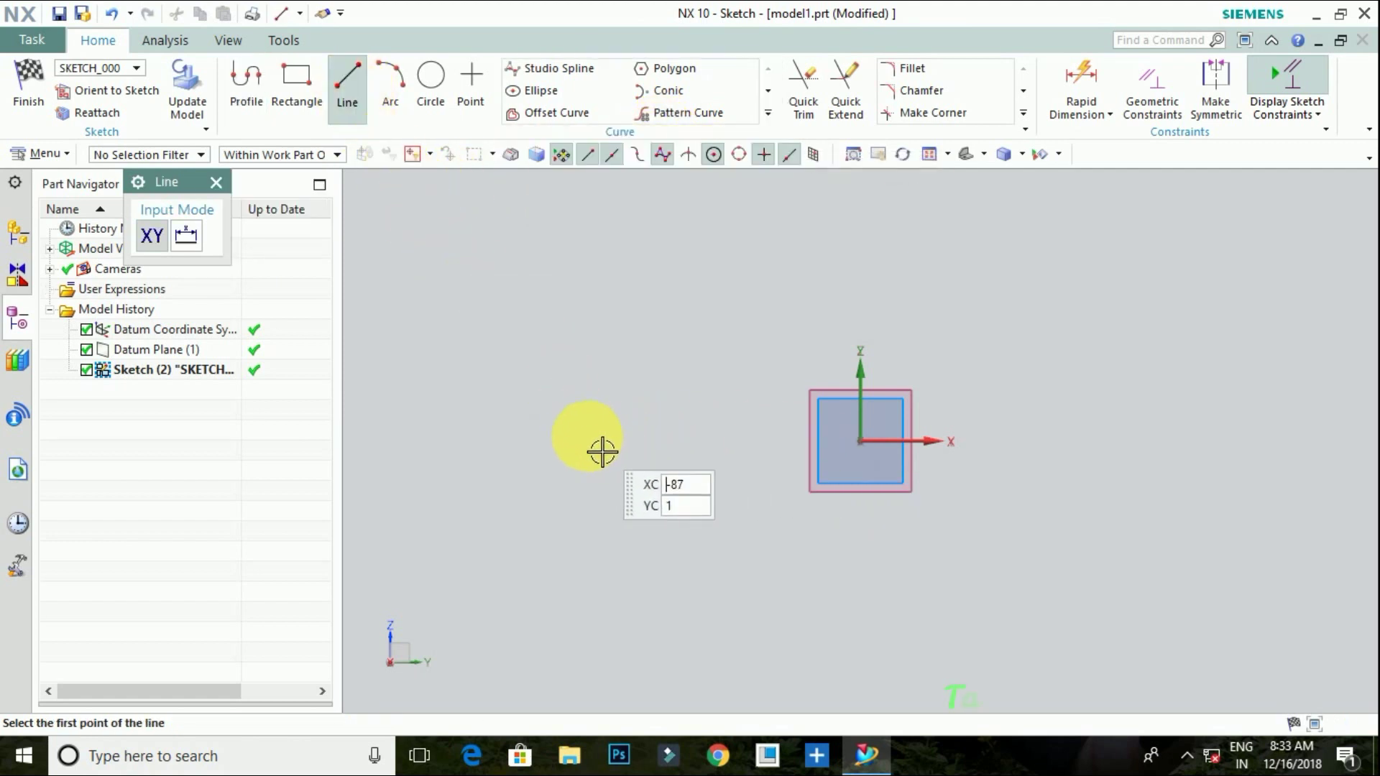
pyautogui.click(577, 446)
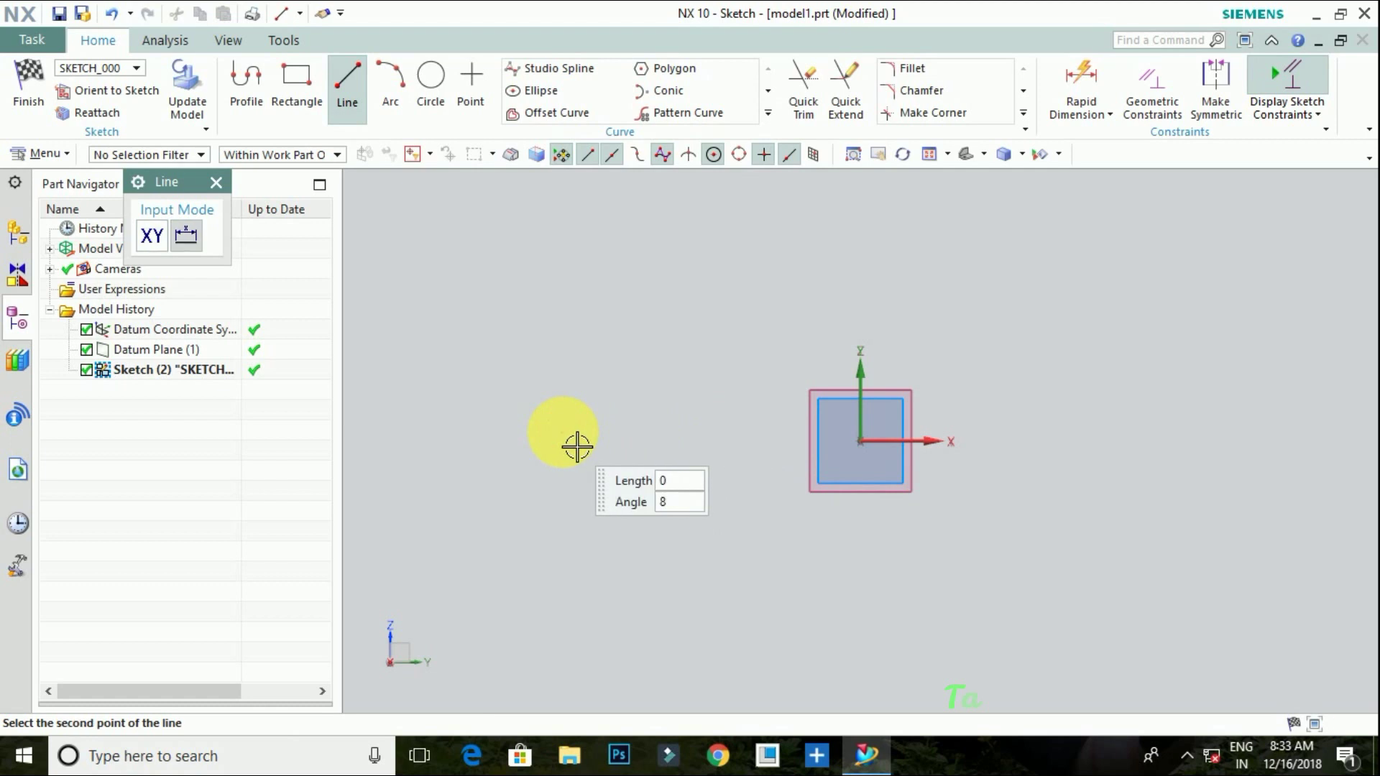
pyautogui.click(645, 447)
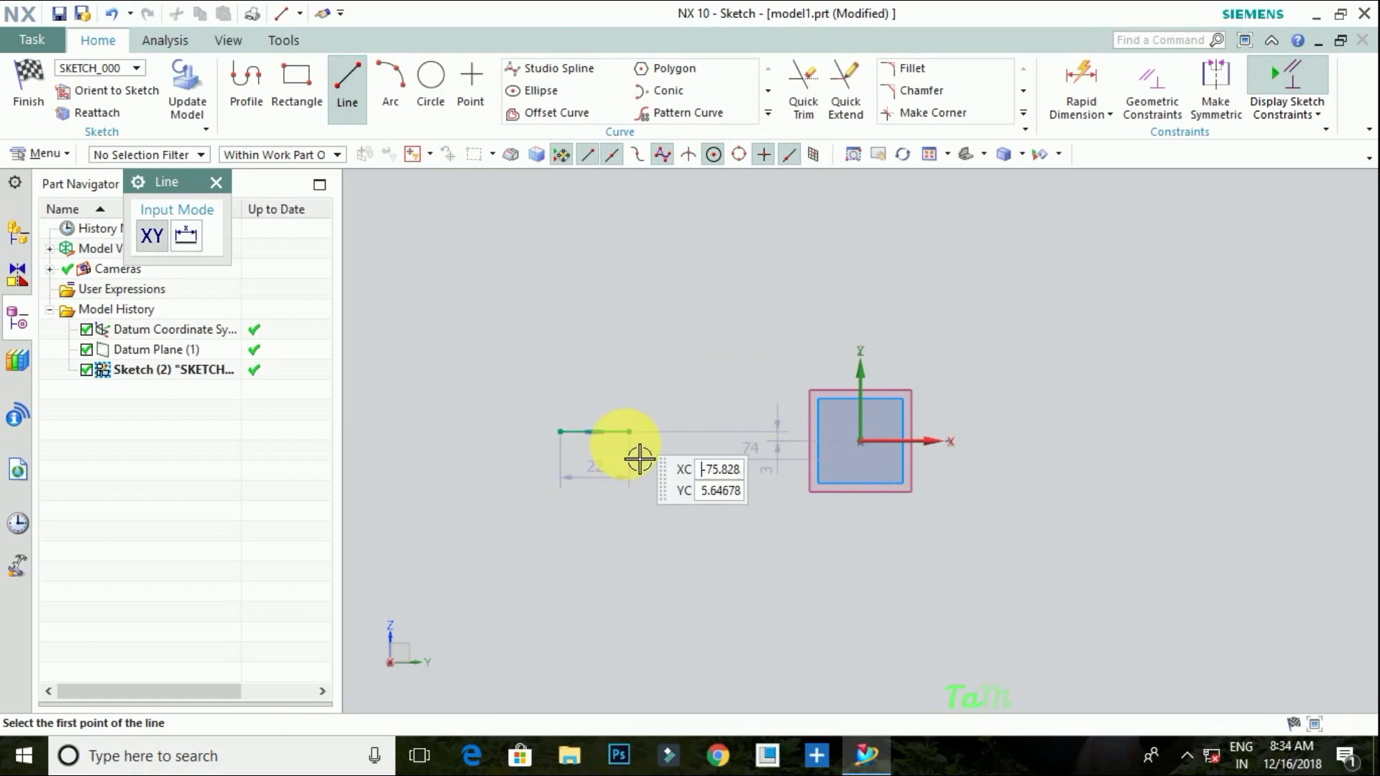
# - Draw a connected staircase of alternating risers and treads rising right from the line's end
pyautogui.click(255, 85)
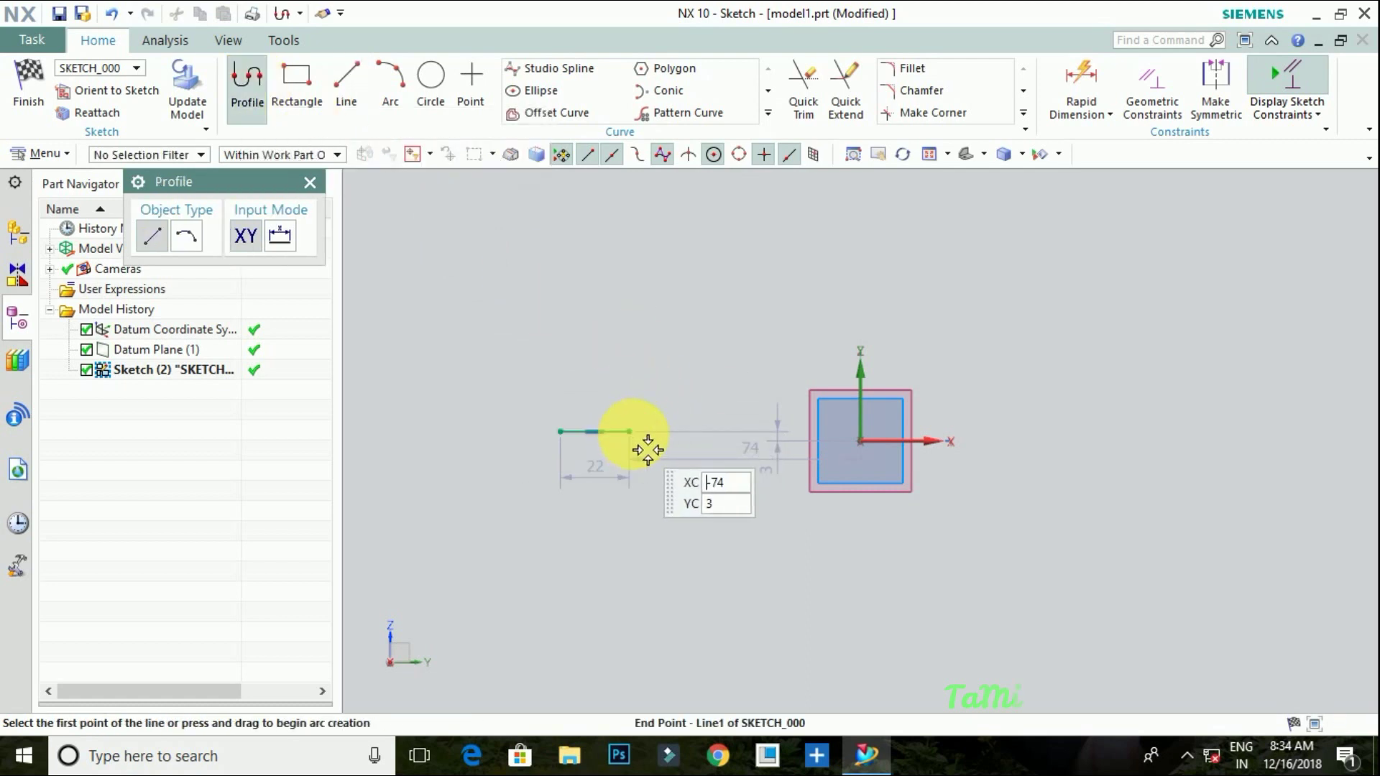
pyautogui.click(630, 432)
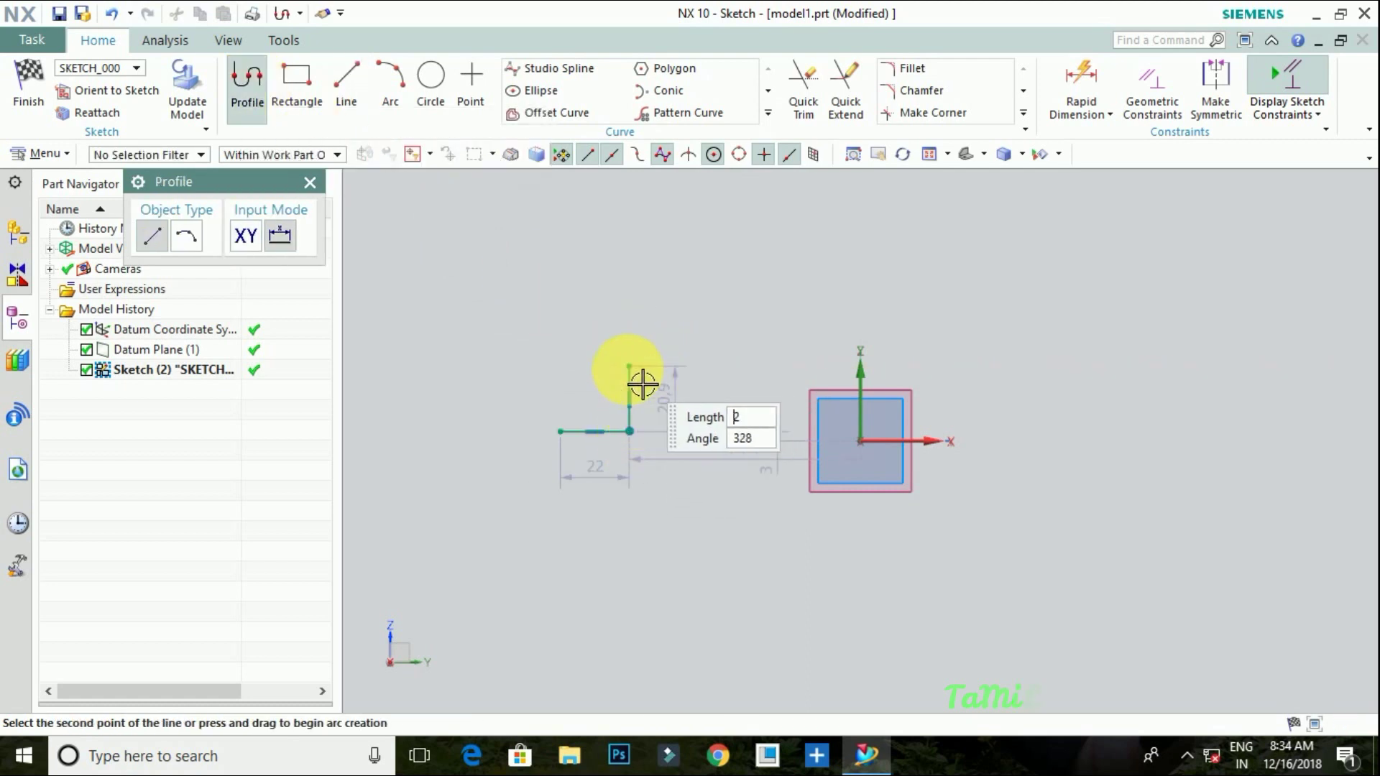
pyautogui.click(633, 368)
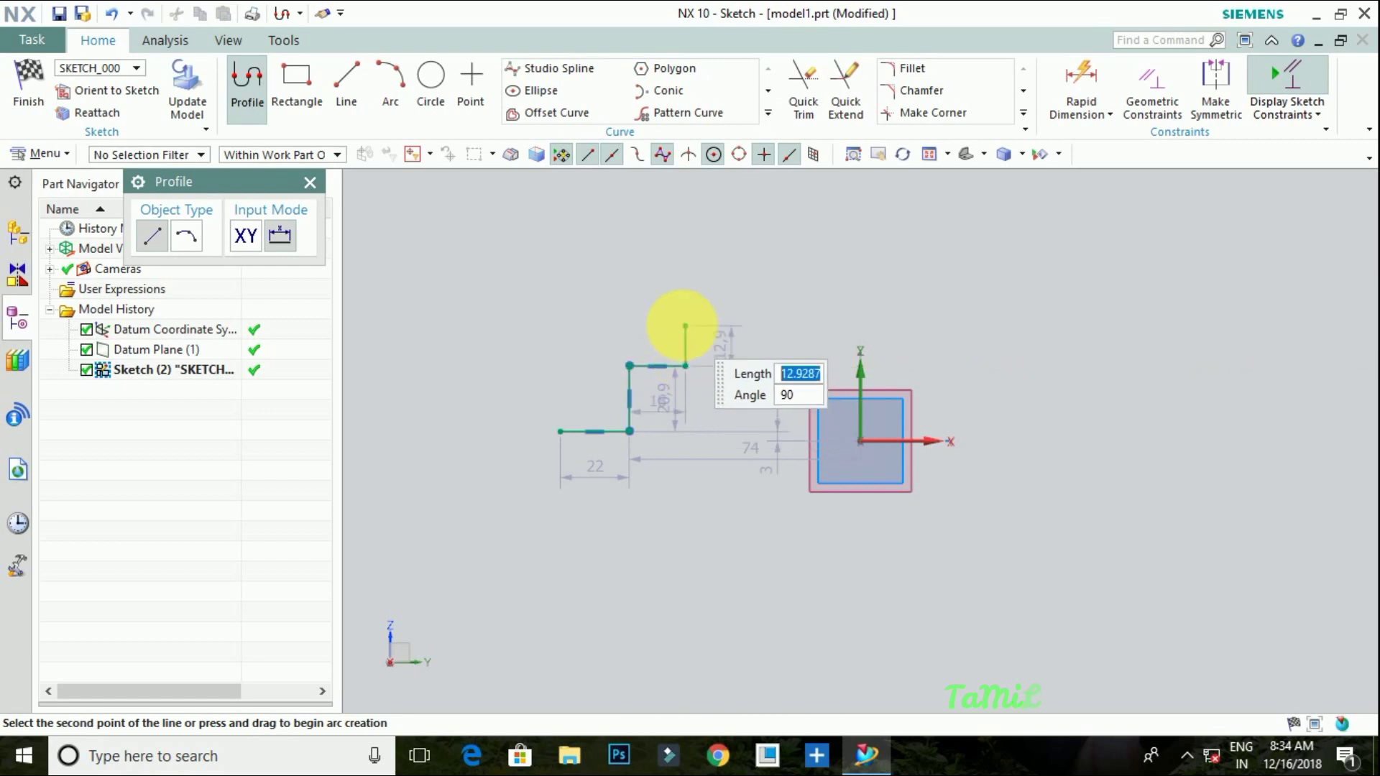
pyautogui.click(685, 325)
pyautogui.click(732, 326)
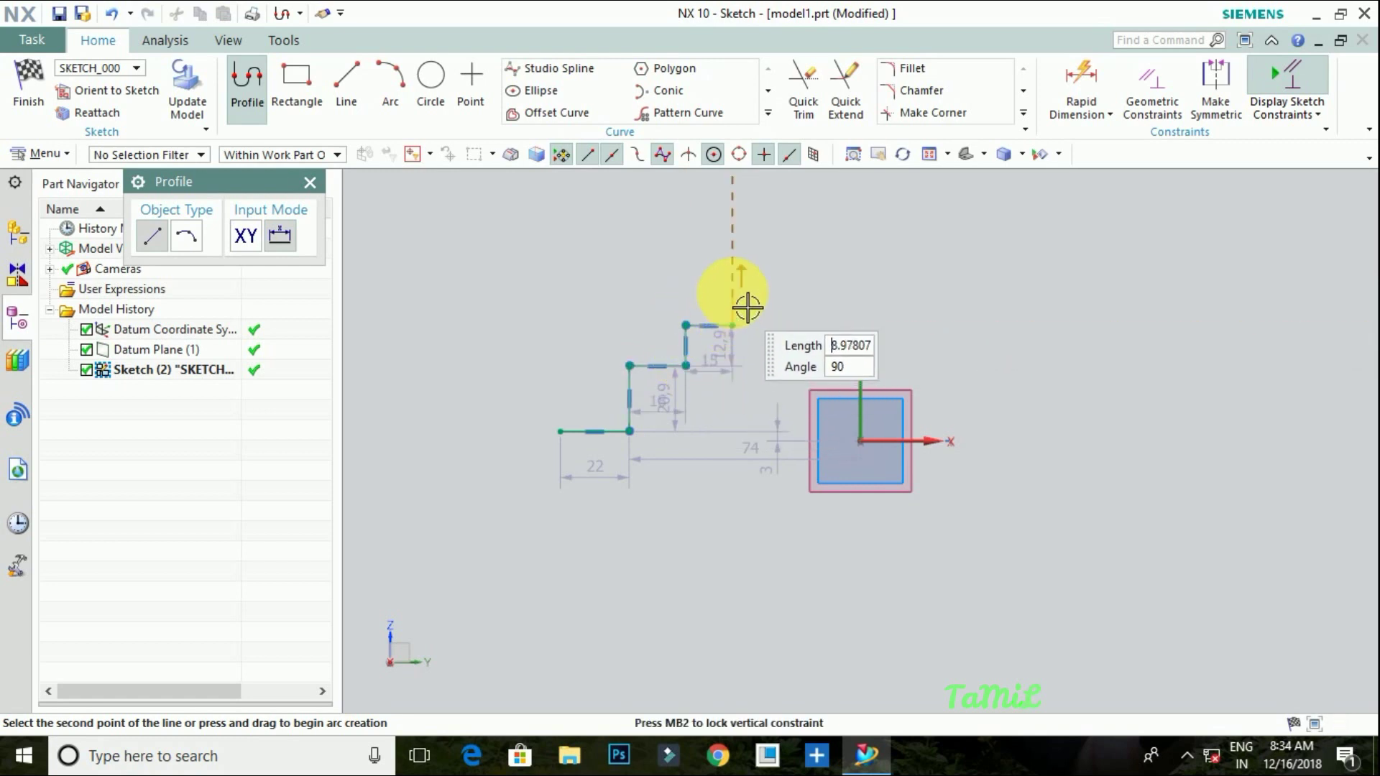
pyautogui.click(732, 288)
pyautogui.click(785, 288)
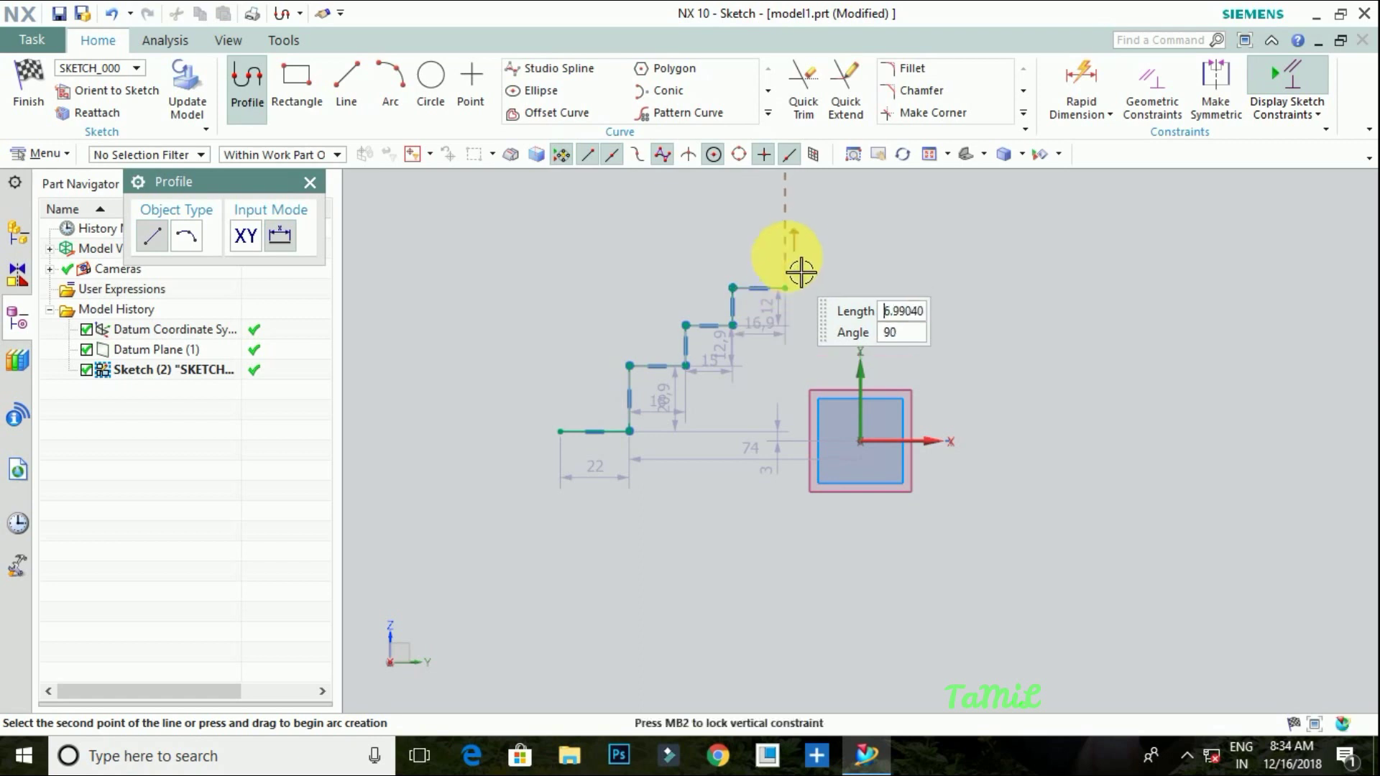
pyautogui.click(799, 253)
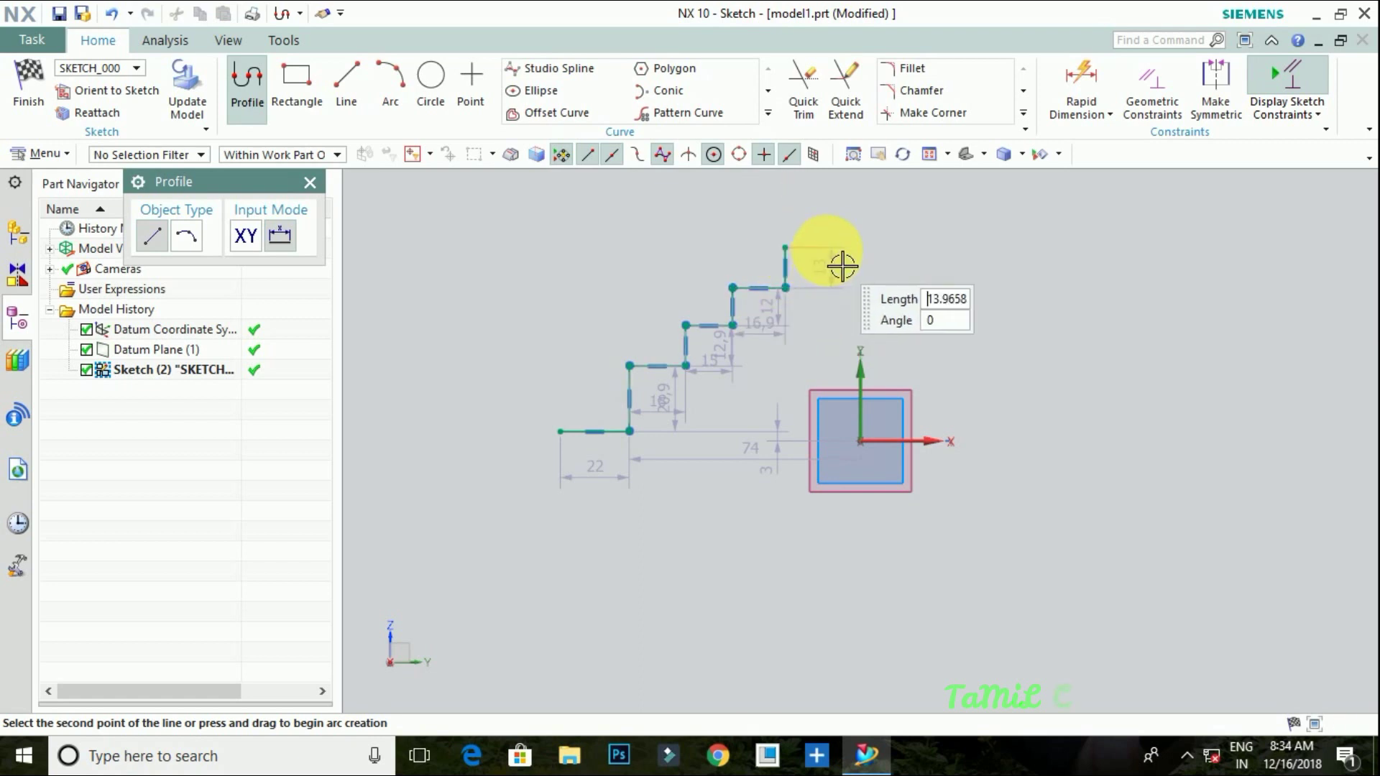
# - End the staircase chain and exit Profile drawing
pyautogui.rightClick(842, 266)
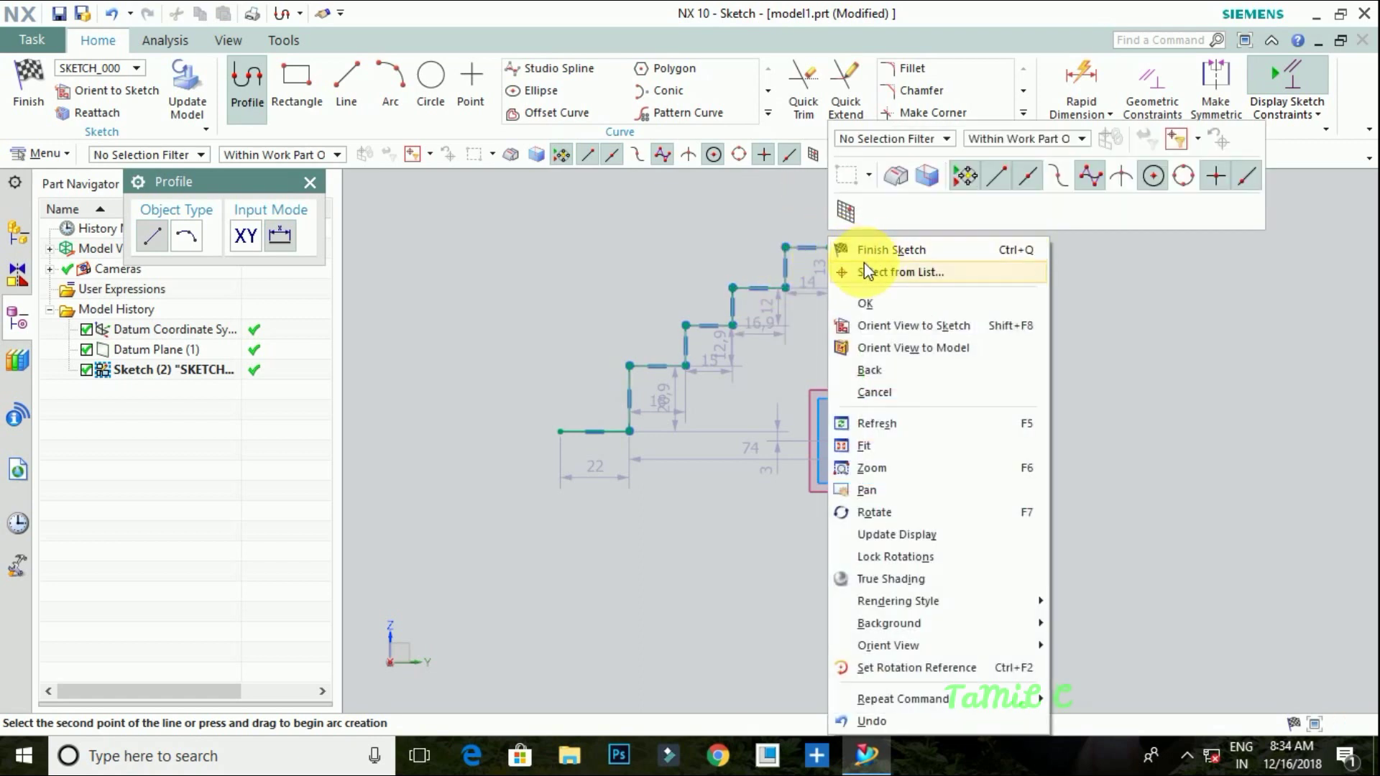
pyautogui.click(829, 247)
pyautogui.middleClick(791, 302)
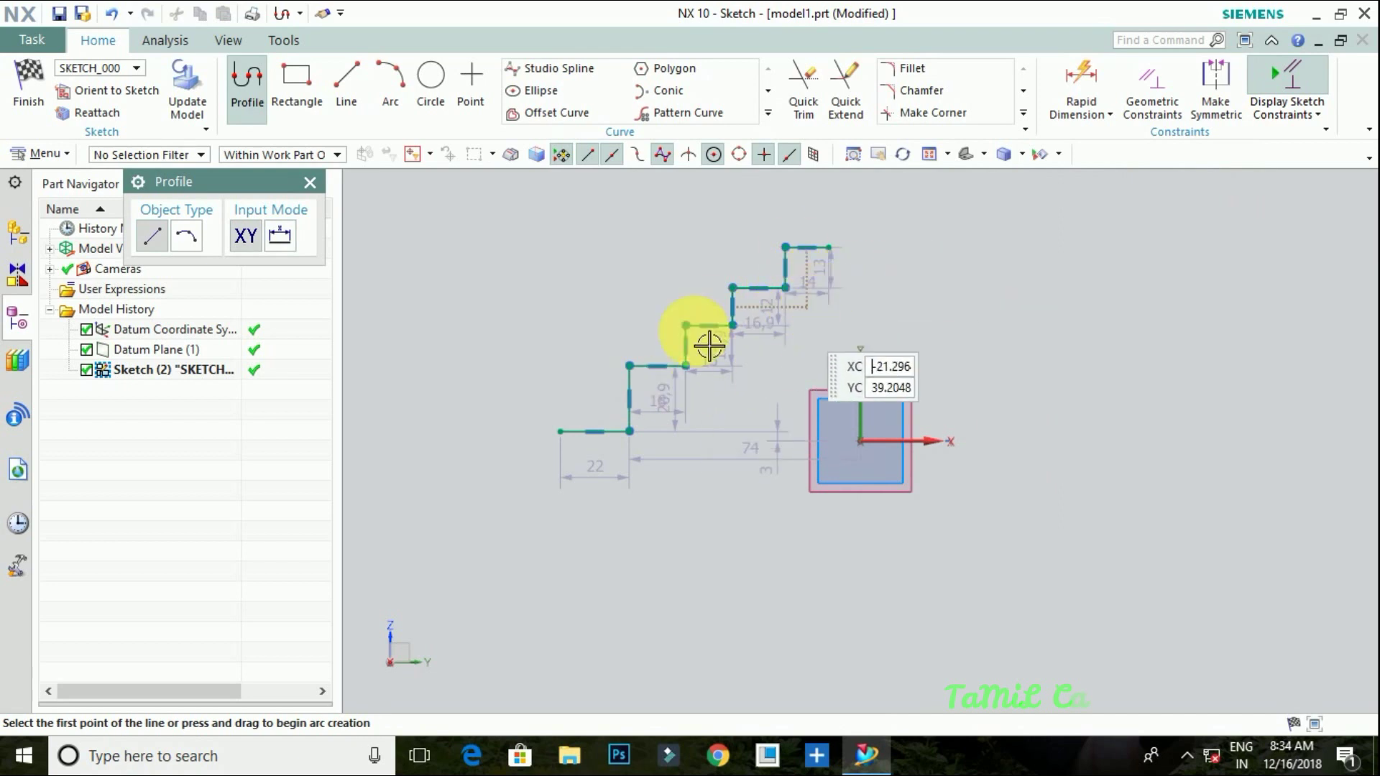
pyautogui.click(309, 182)
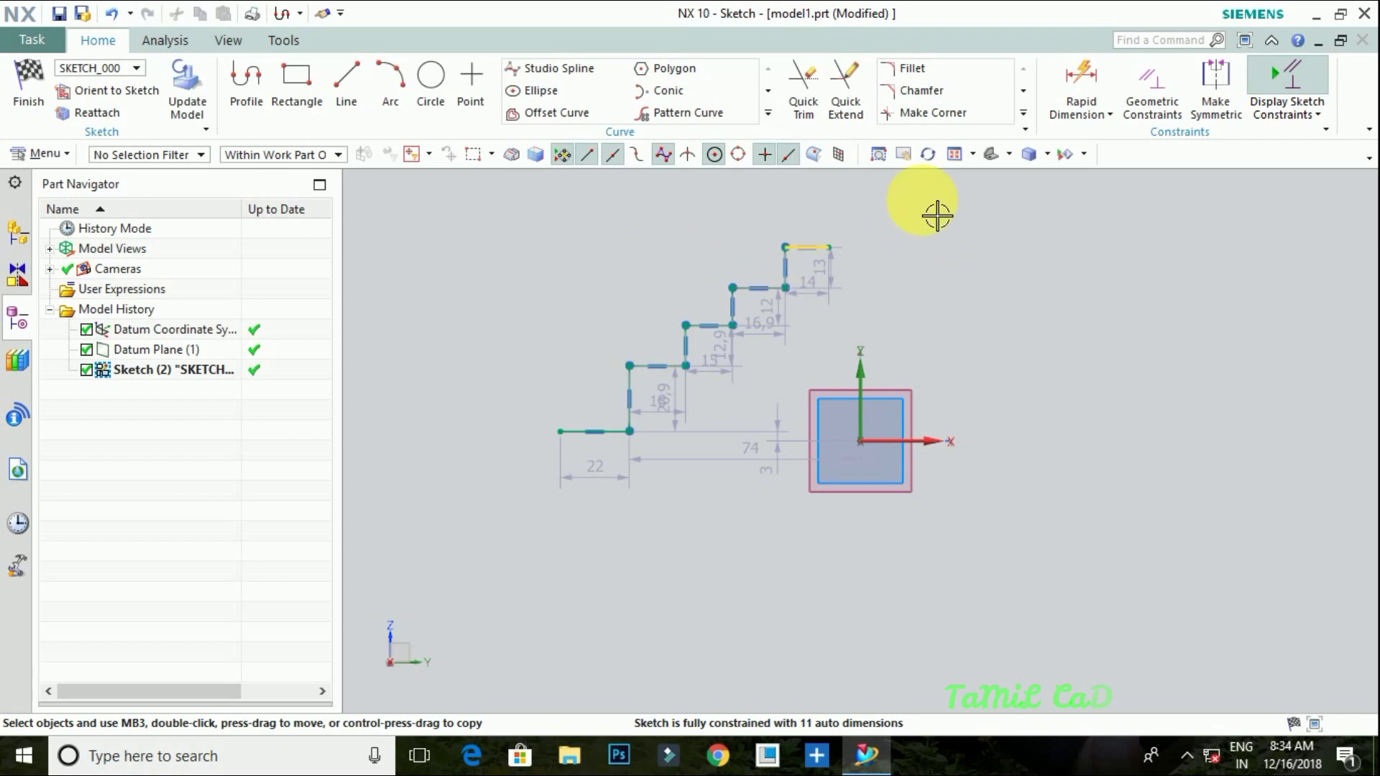
pyautogui.click(1082, 155)
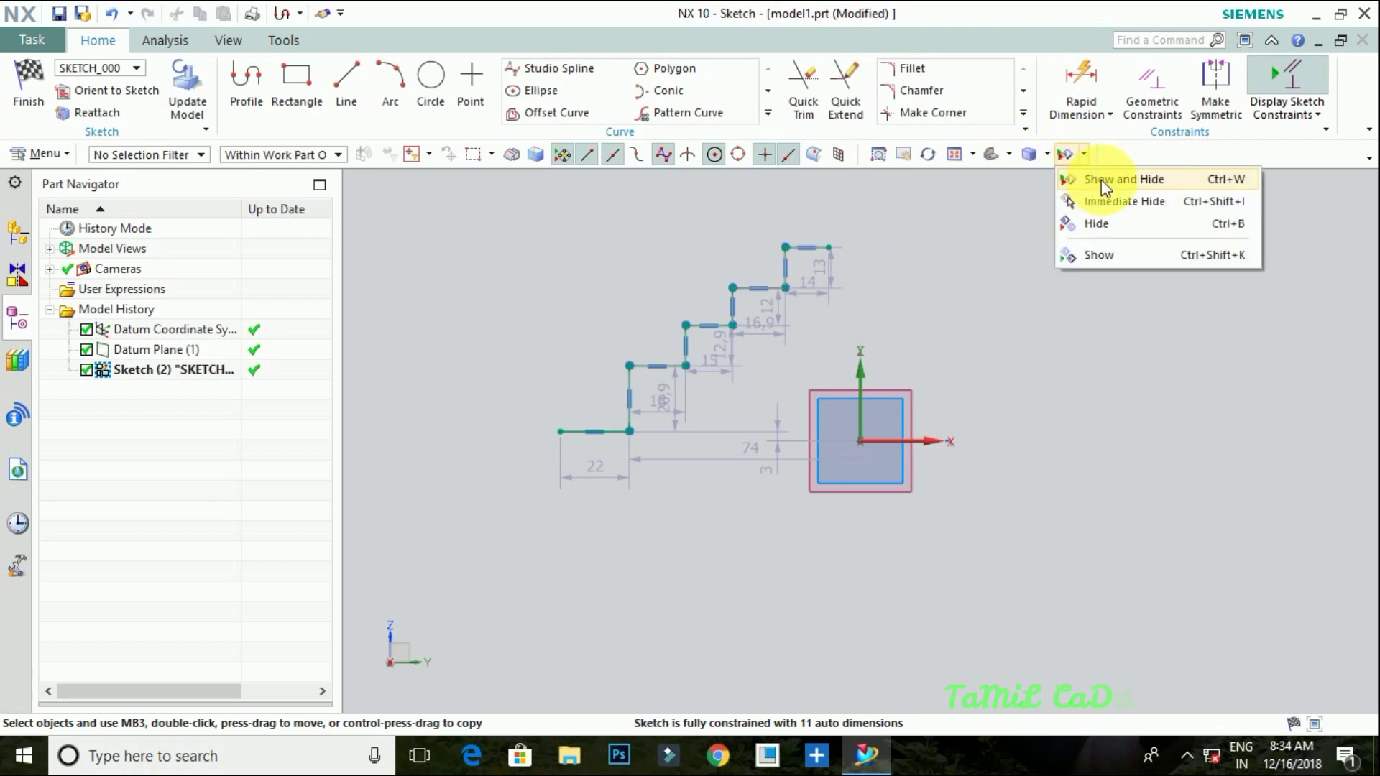
# - Hide all 11 sketch dimensions through Show and Hide, then zoom in on the staircase
pyautogui.click(1104, 181)
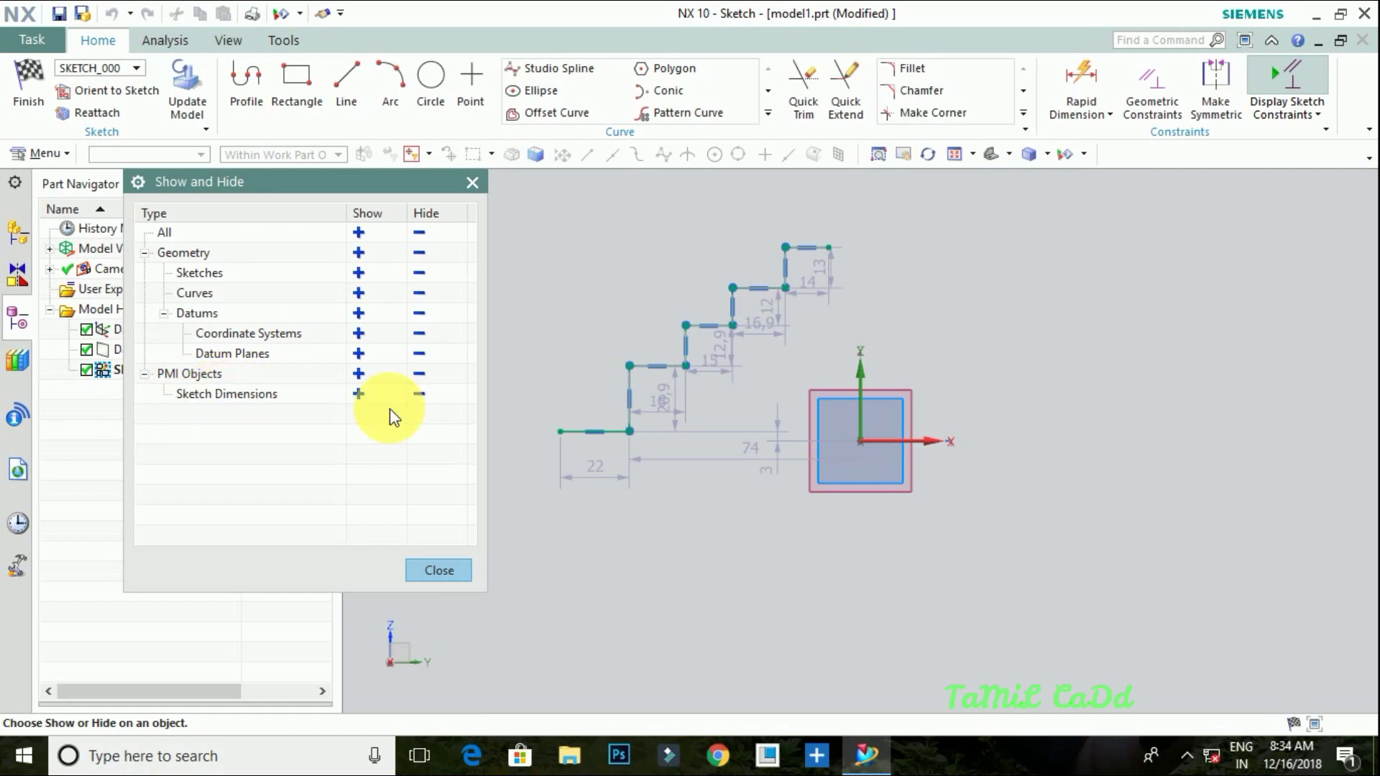
pyautogui.click(419, 395)
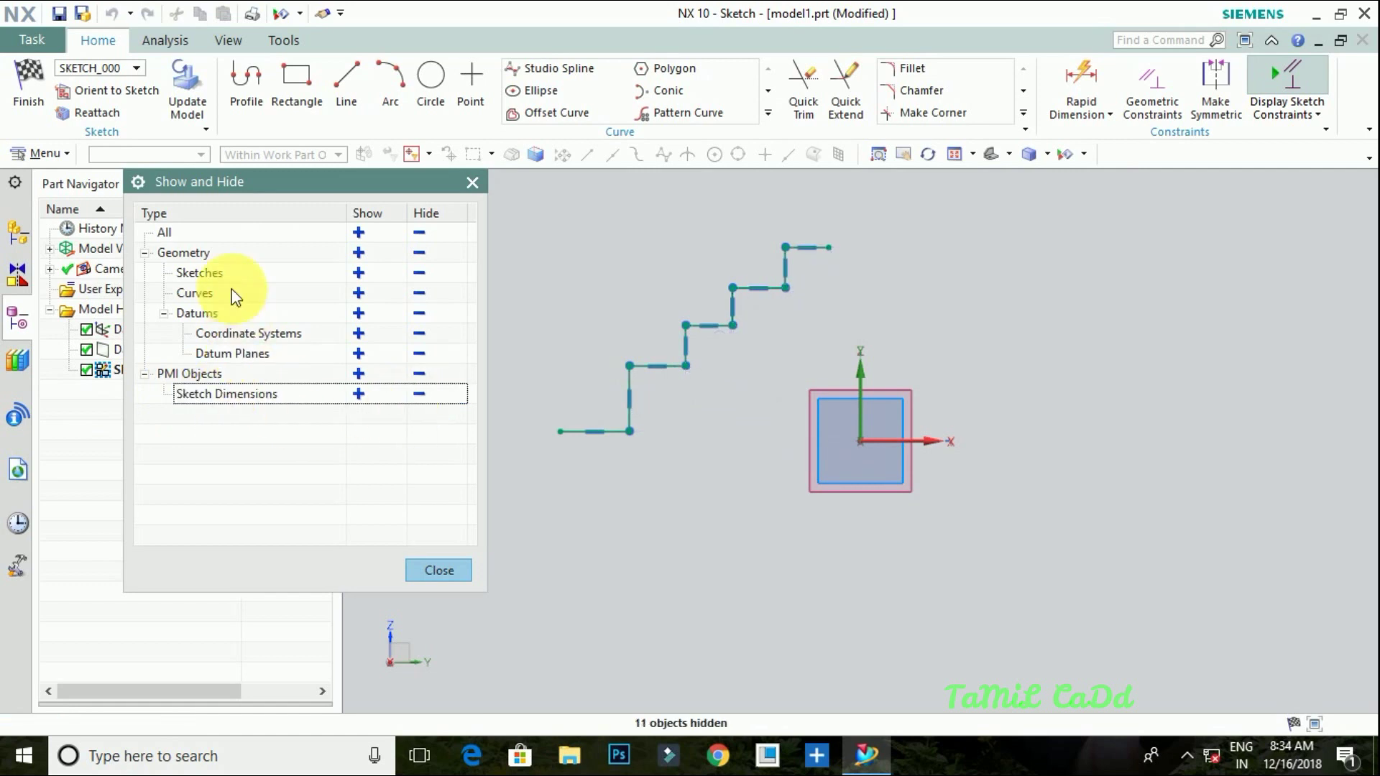
pyautogui.click(473, 183)
pyautogui.scroll(1, 701, 398)
pyautogui.scroll(-1, 970, 337)
pyautogui.scroll(1, 921, 348)
pyautogui.scroll(1, 878, 401)
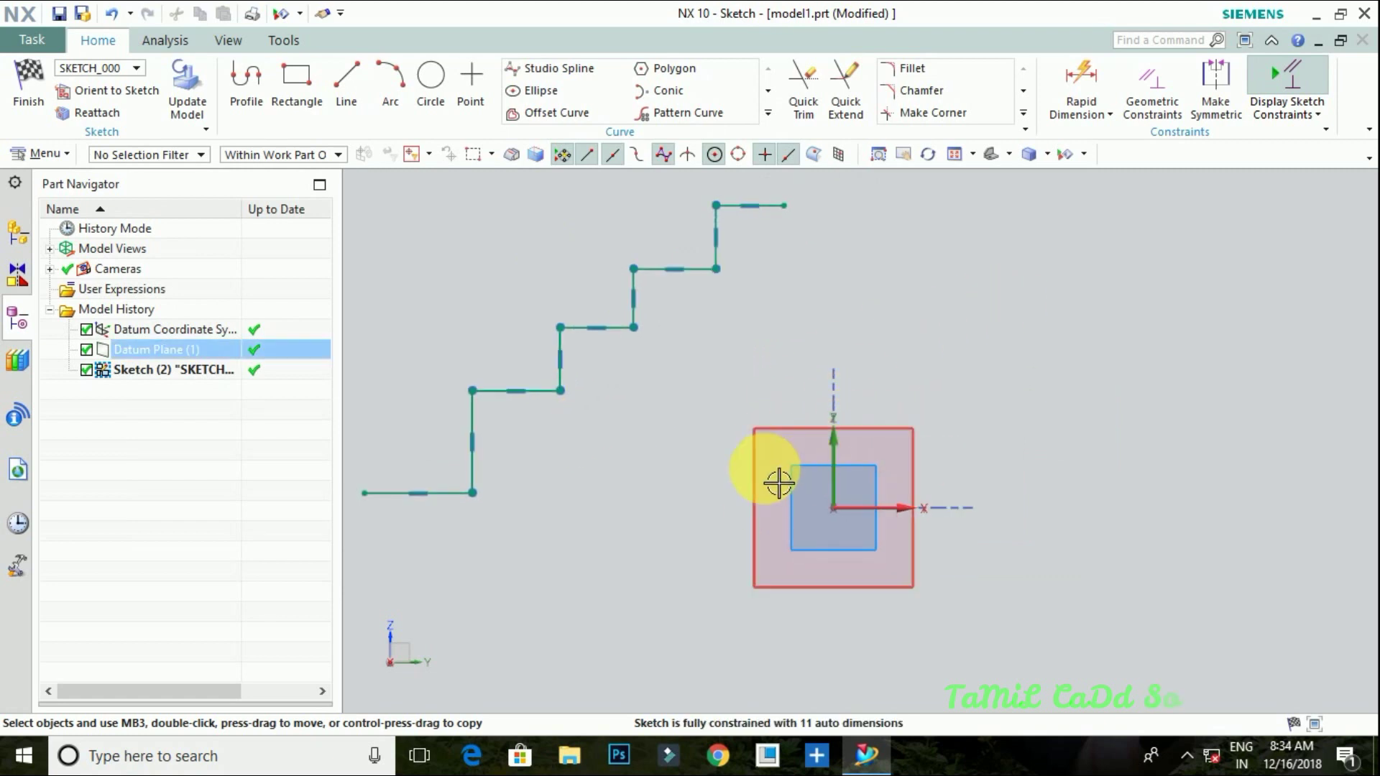
# - Mirror all staircase curves across the Sketch Vertical Axis with Mirror Curve
pyautogui.click(768, 113)
pyautogui.click(541, 135)
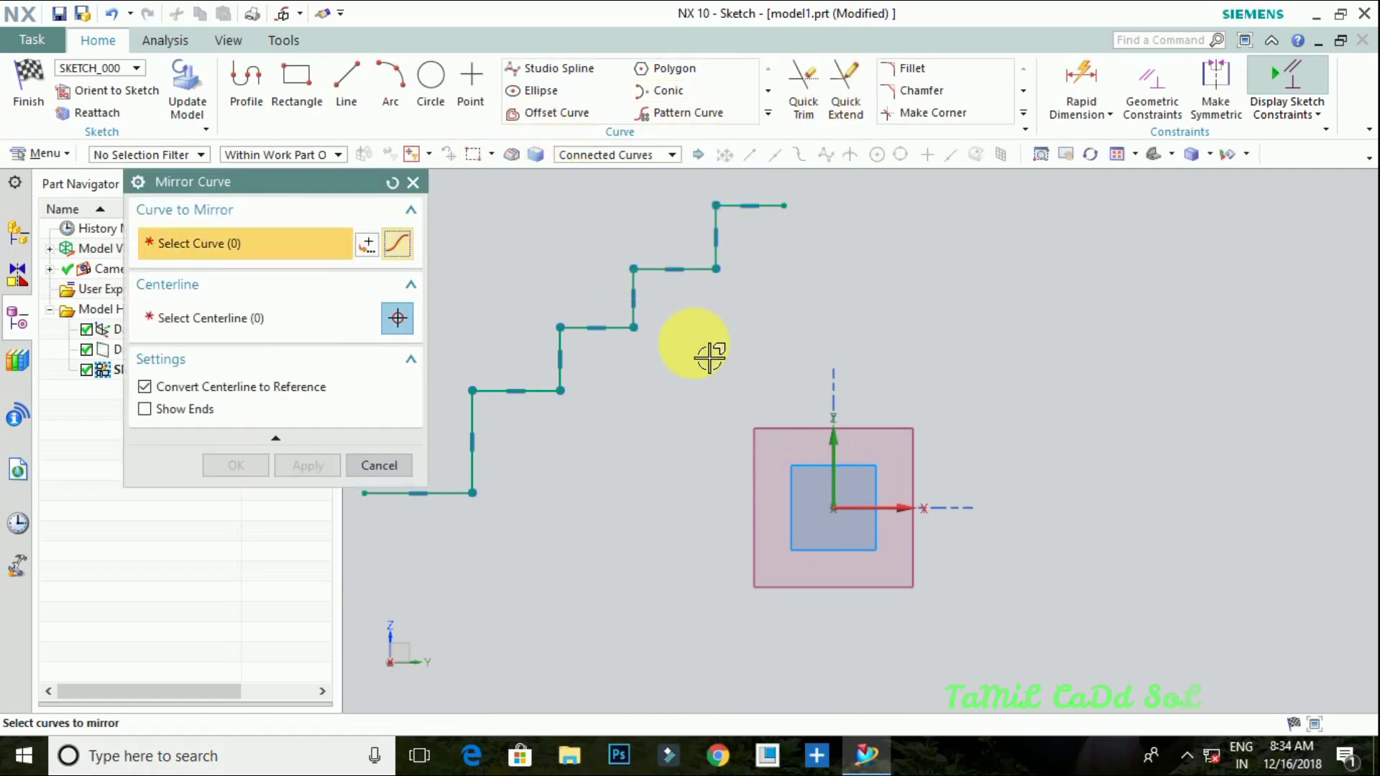
pyautogui.scroll(3, 771, 415)
pyautogui.scroll(-5, 808, 421)
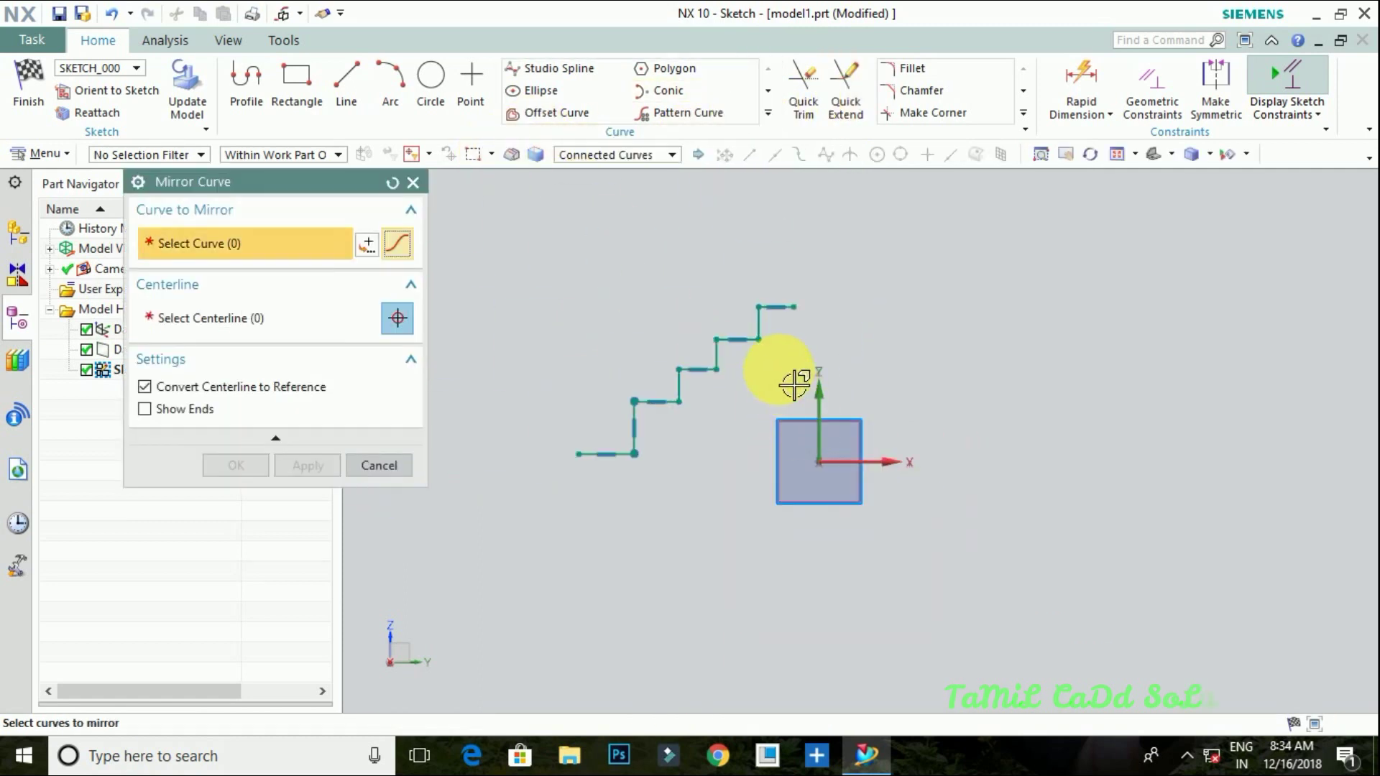
pyautogui.moveTo(815, 286); pyautogui.dragTo(580, 493)
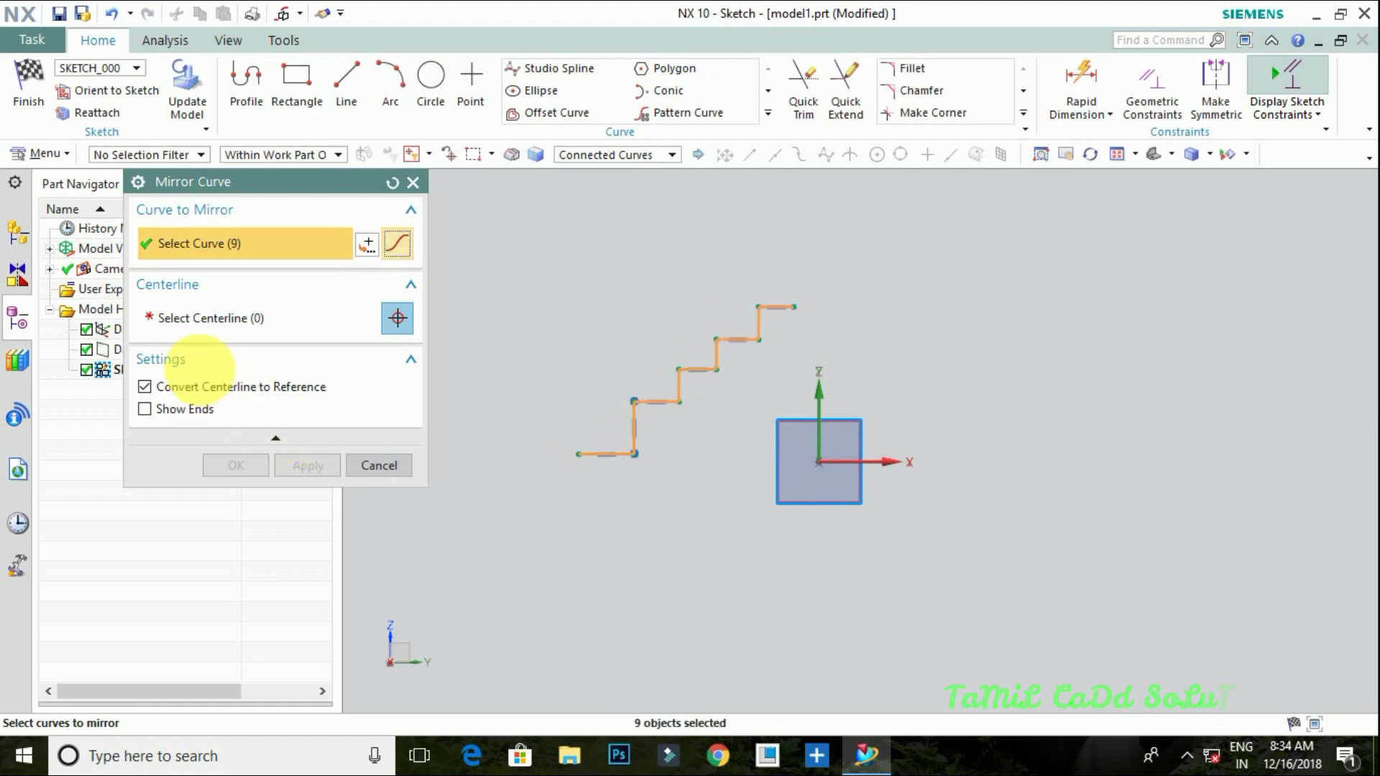
pyautogui.click(183, 326)
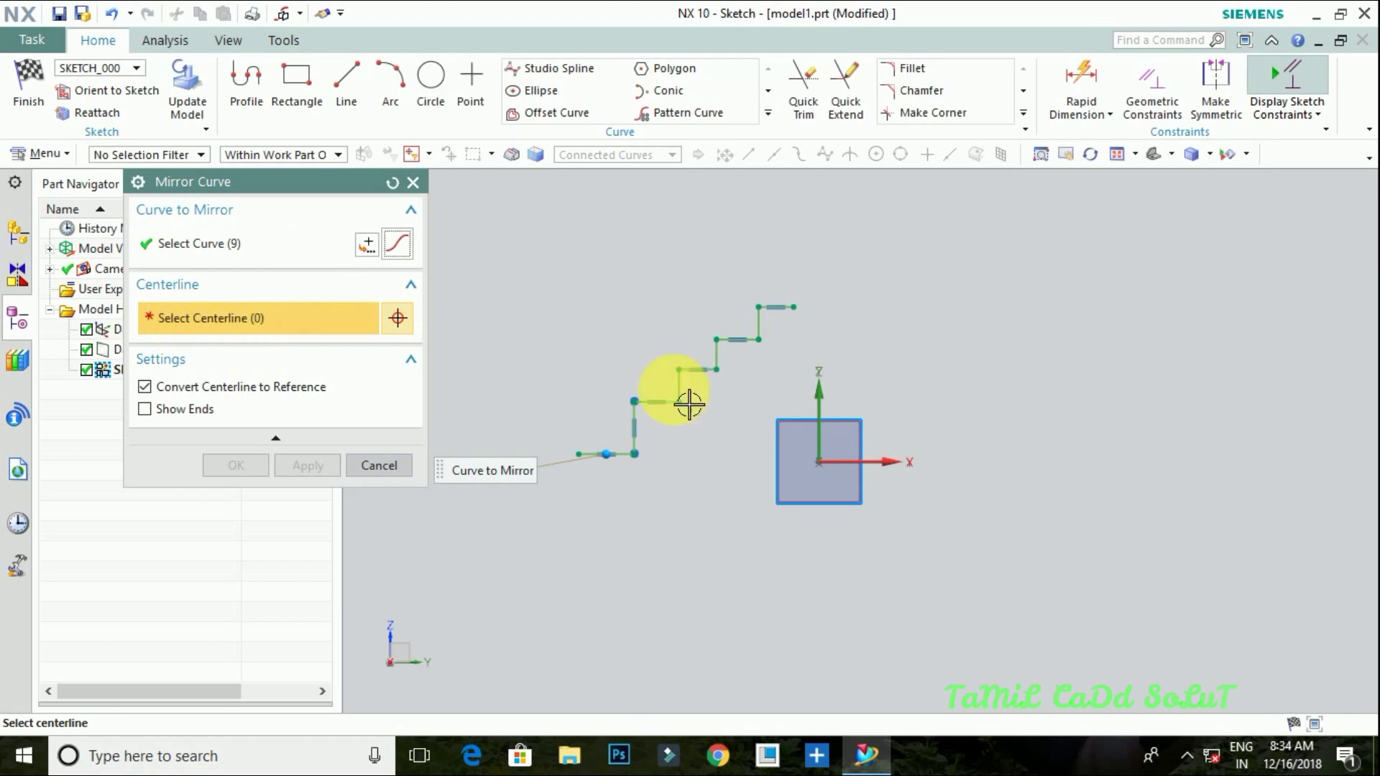
pyautogui.click(831, 416)
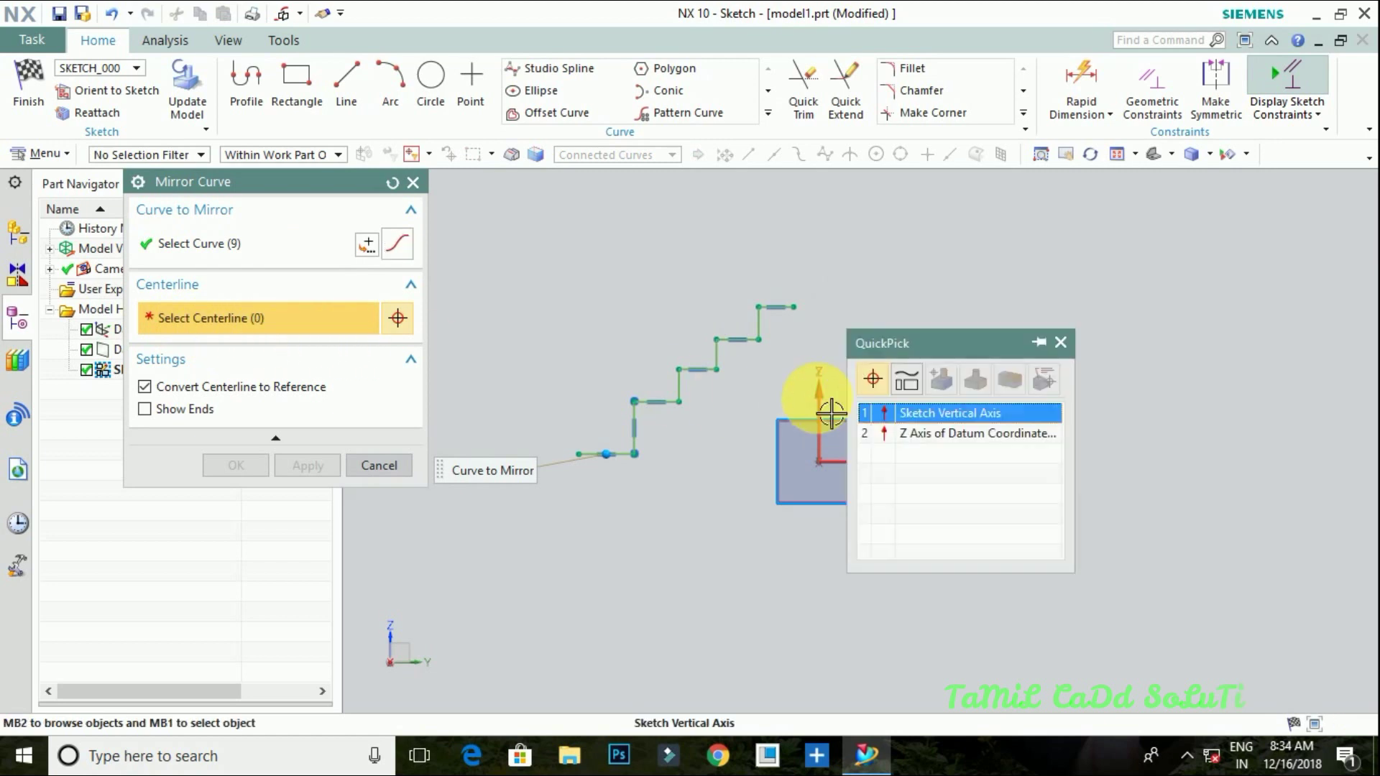
pyautogui.click(958, 415)
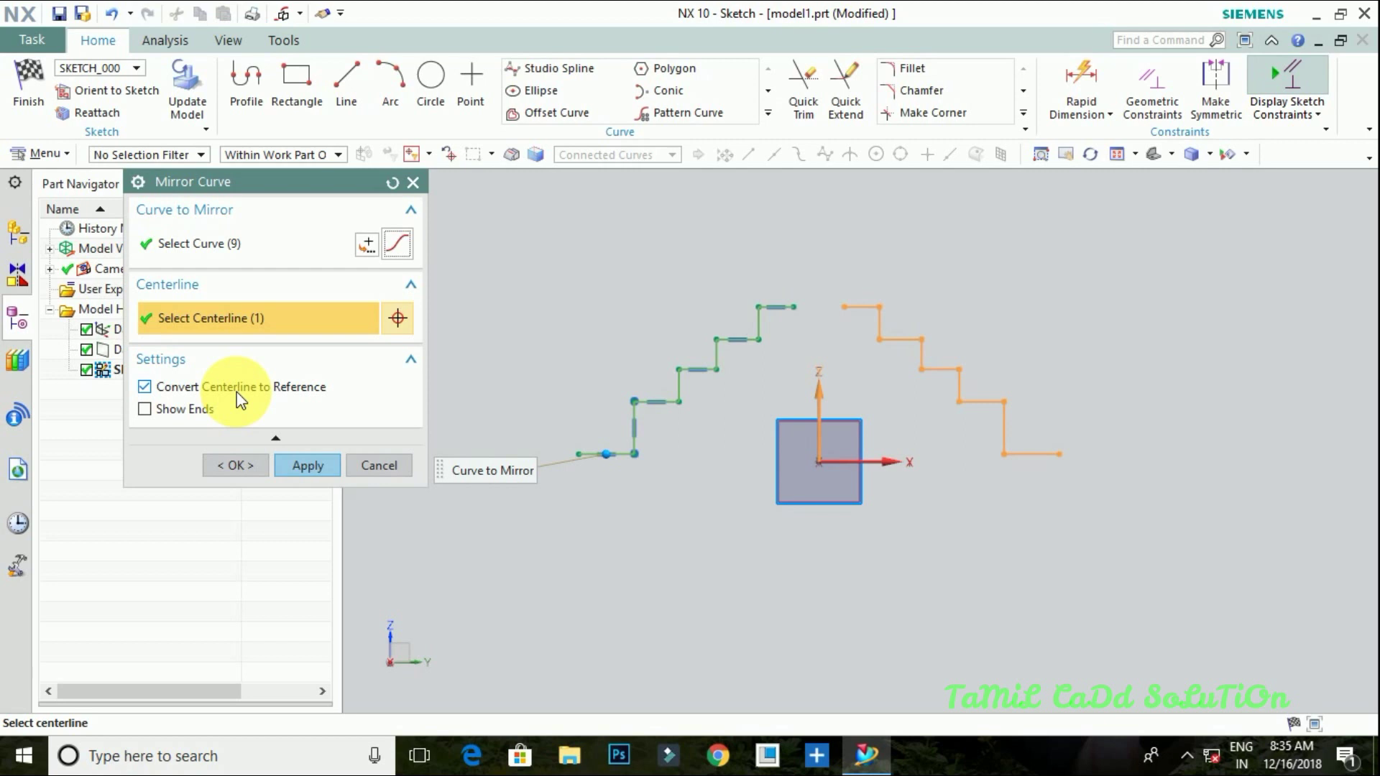
pyautogui.click(300, 467)
pyautogui.click(358, 469)
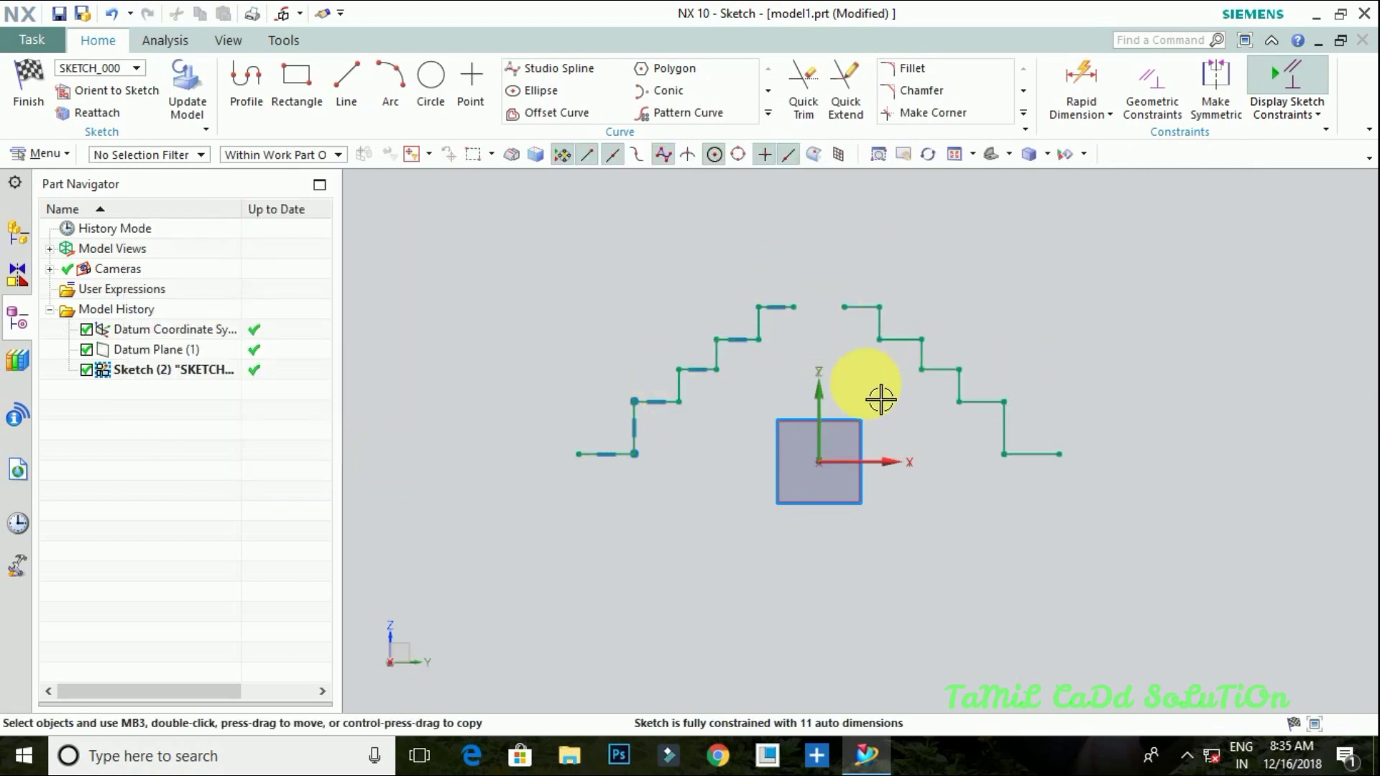
# - Undo the mirror and draw a 128-long vertical line right of the origin
pyautogui.hotkey('ctrl', 'z')
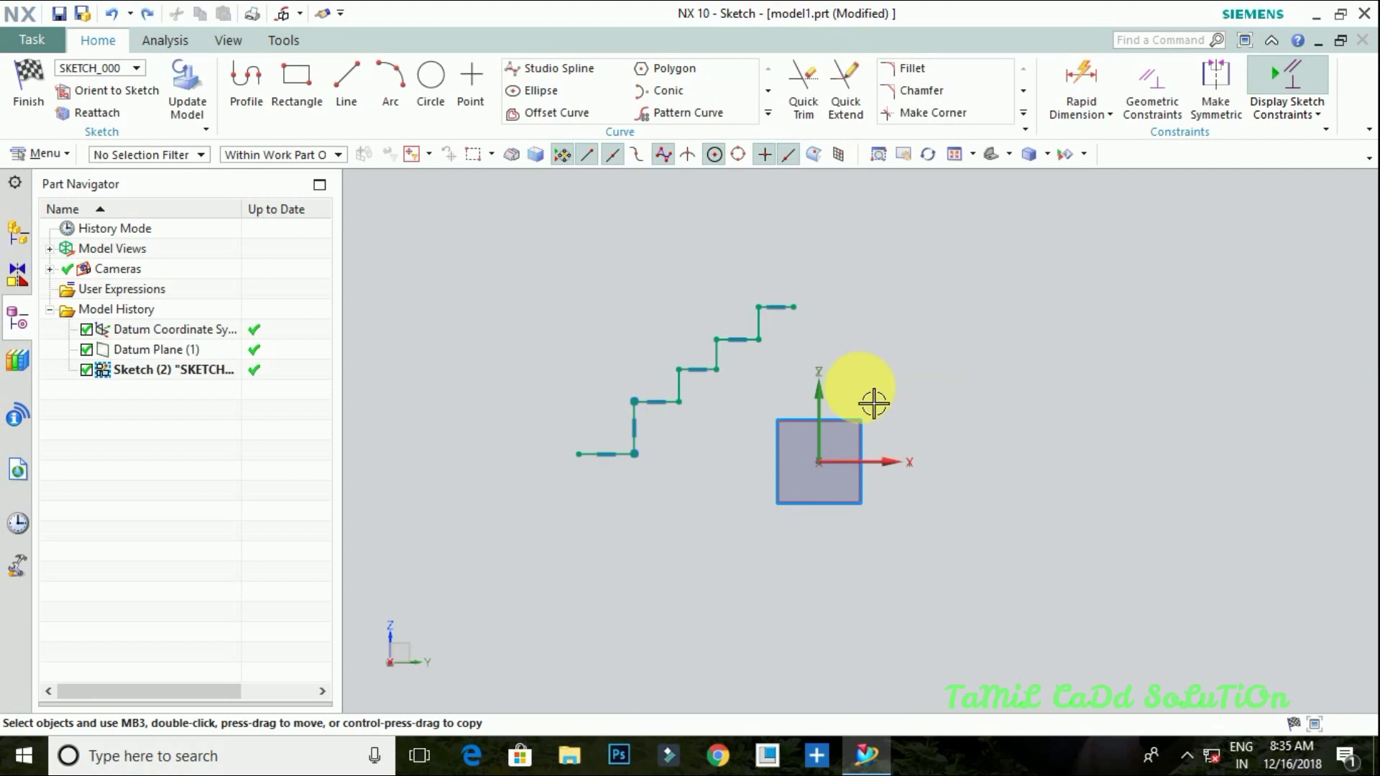
pyautogui.click(347, 78)
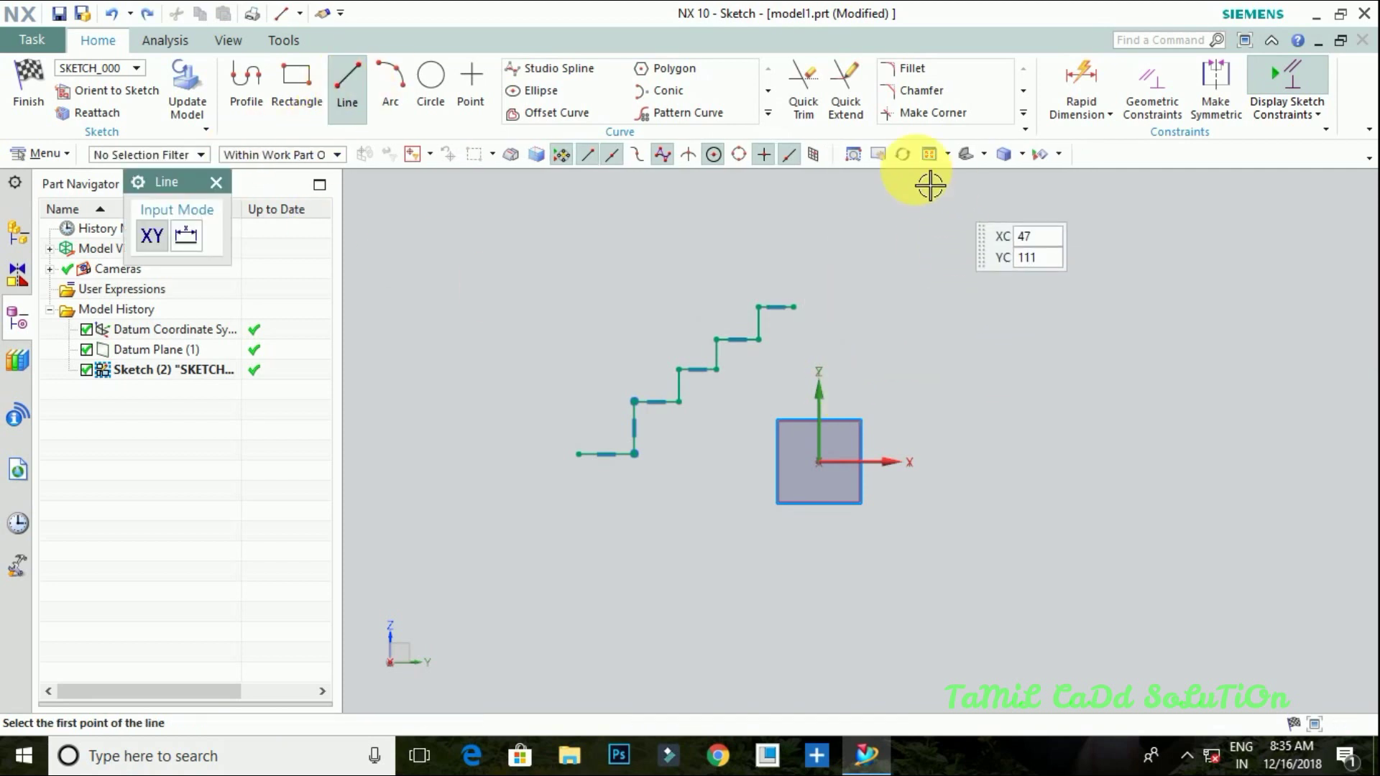
pyautogui.click(930, 195)
pyautogui.click(936, 529)
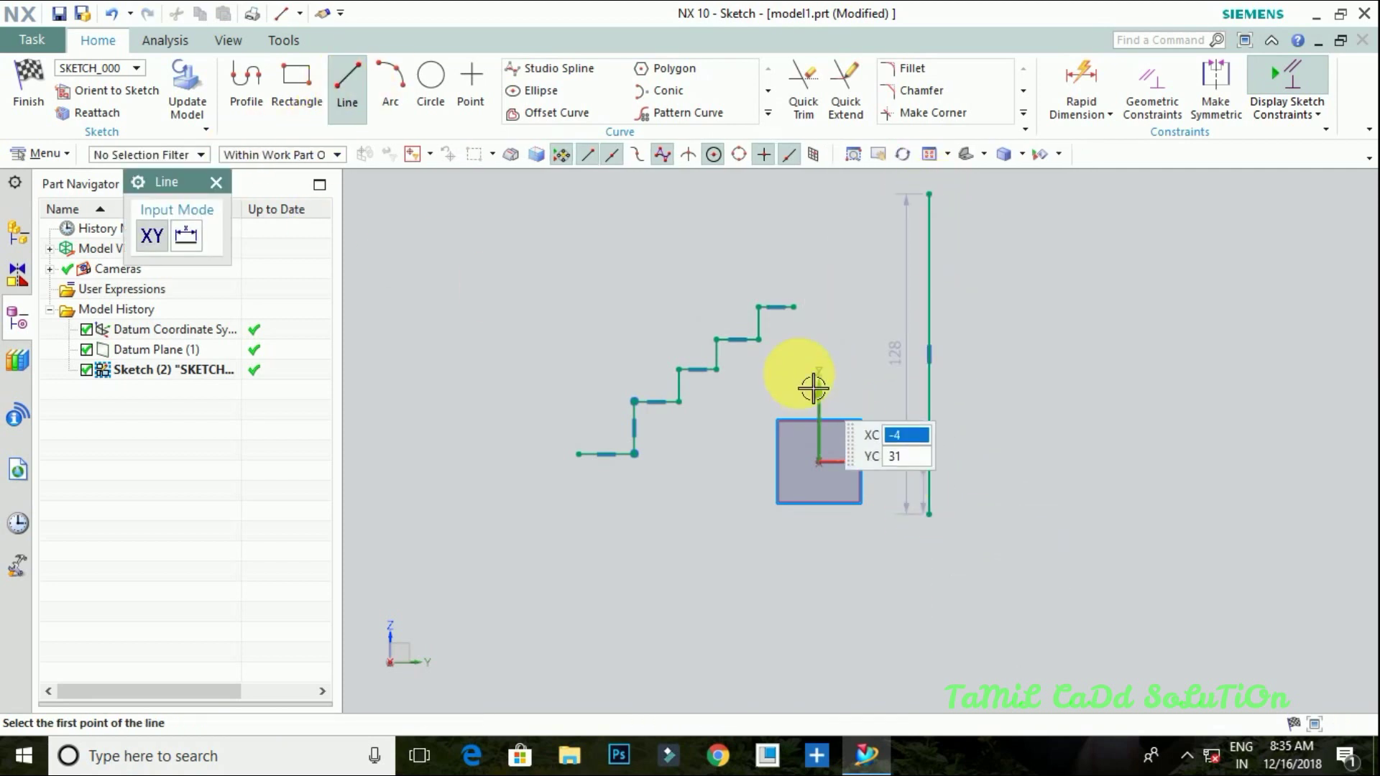
pyautogui.press('Escape')
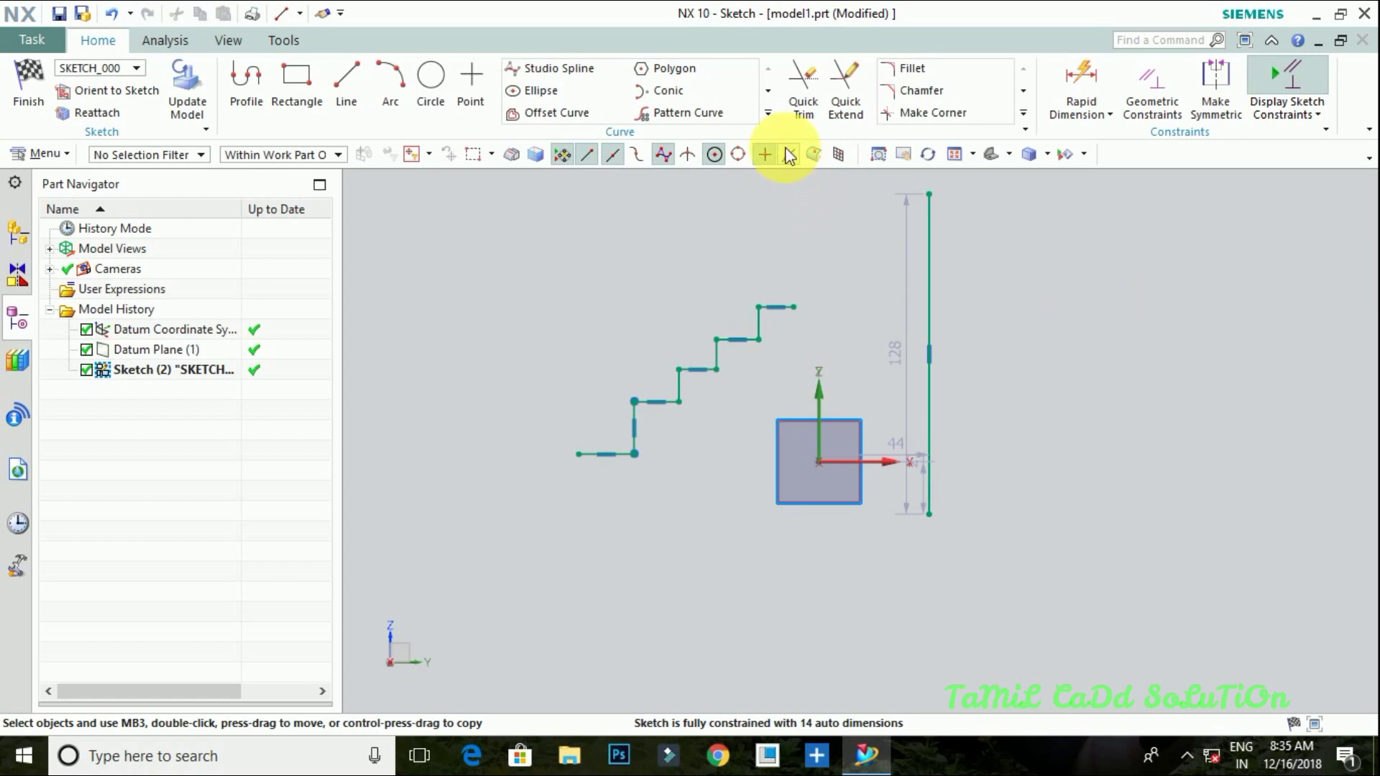
pyautogui.click(780, 112)
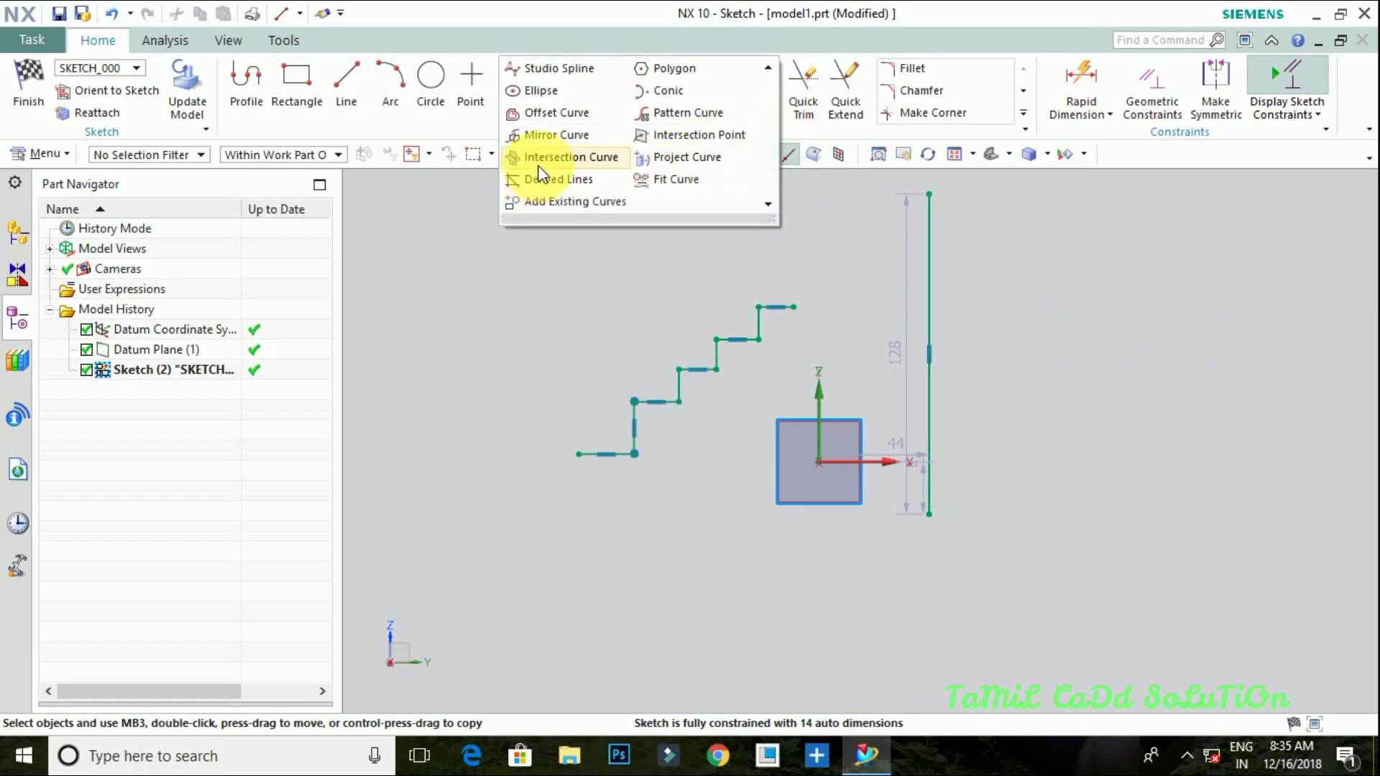
# - Mirror the staircase curves across the new vertical line
pyautogui.click(549, 135)
pyautogui.moveTo(843, 256); pyautogui.dragTo(510, 496)
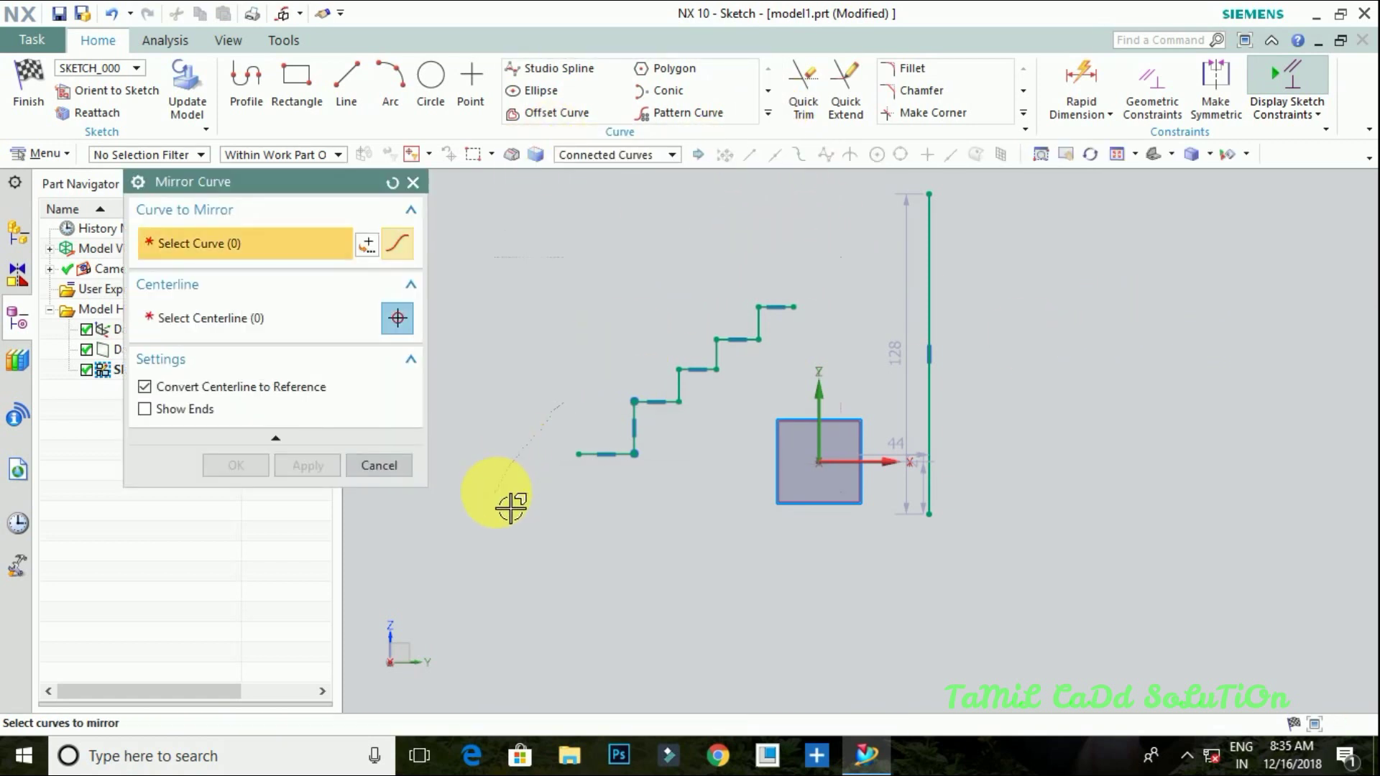
pyautogui.click(256, 319)
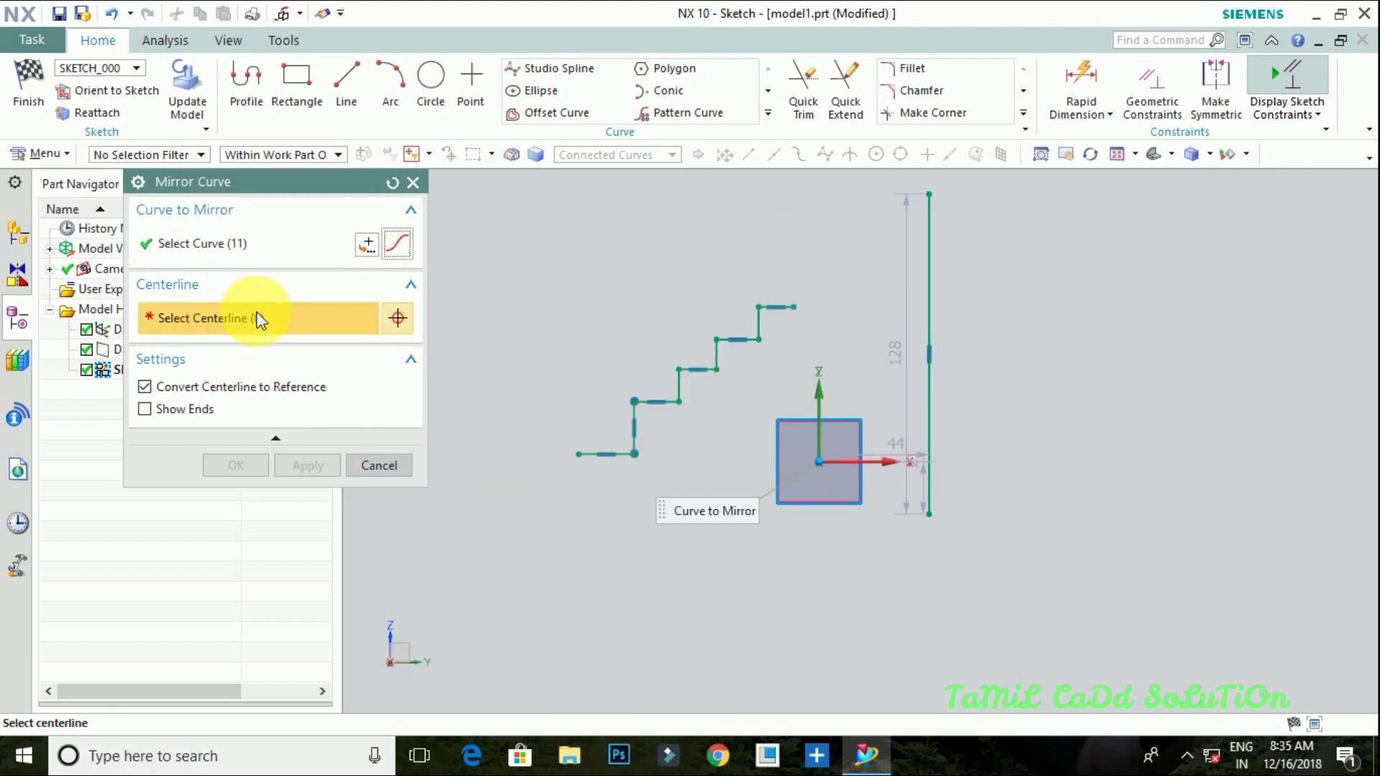
pyautogui.click(936, 333)
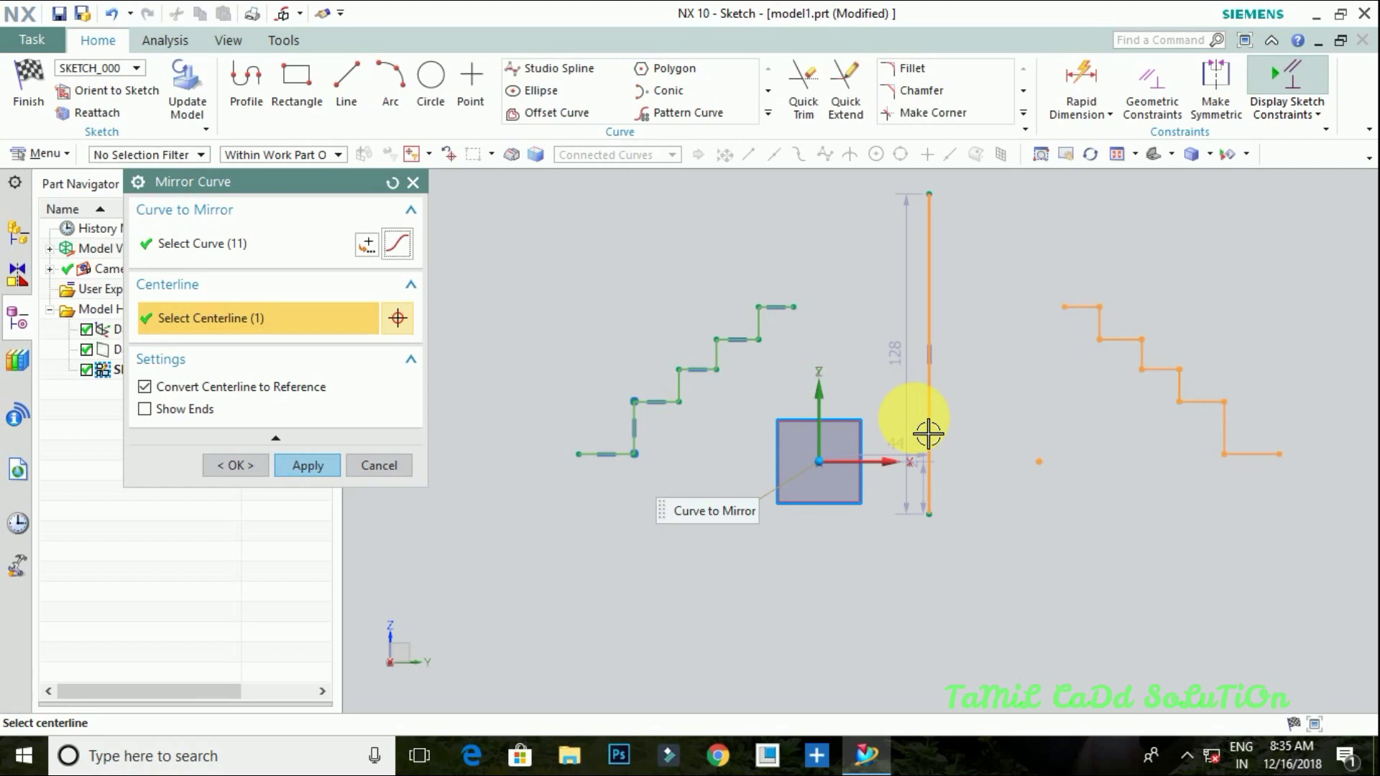
pyautogui.click(180, 412)
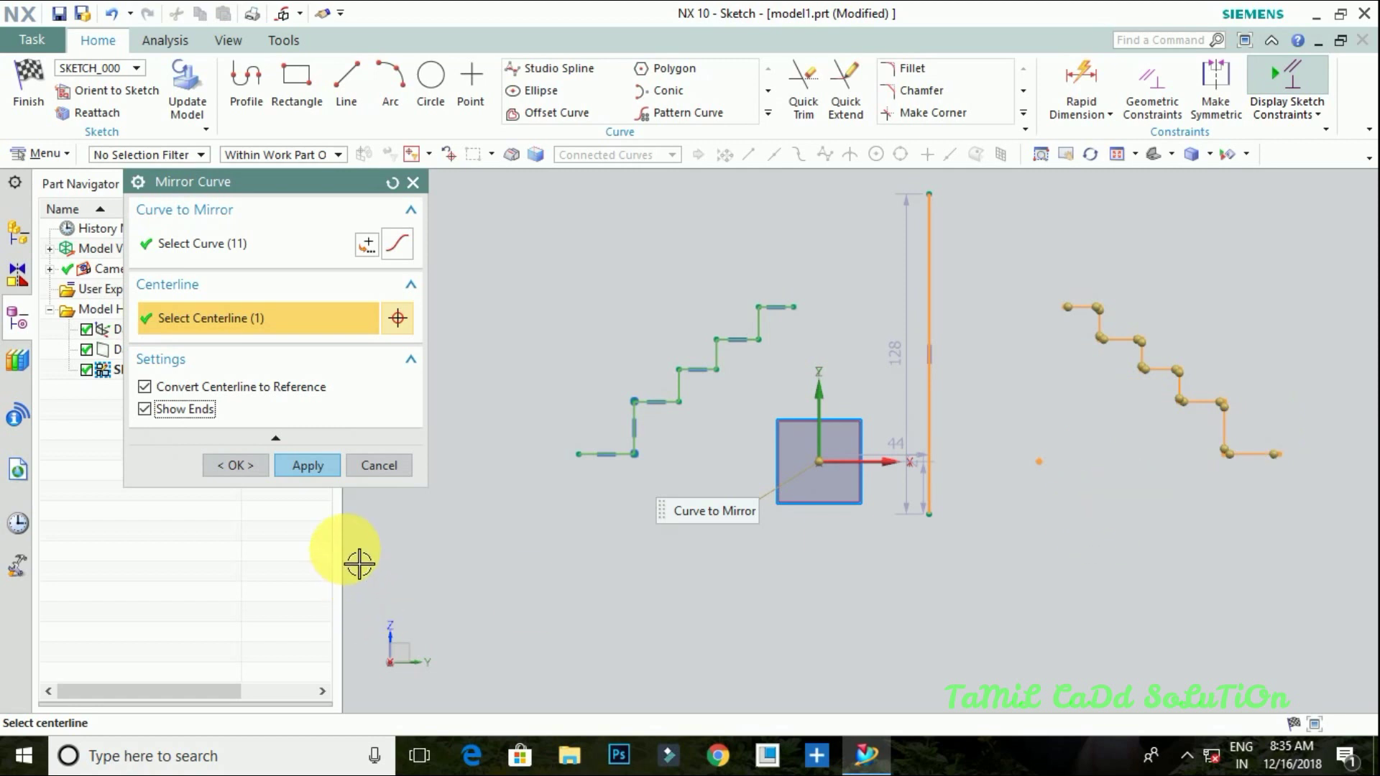
pyautogui.click(285, 465)
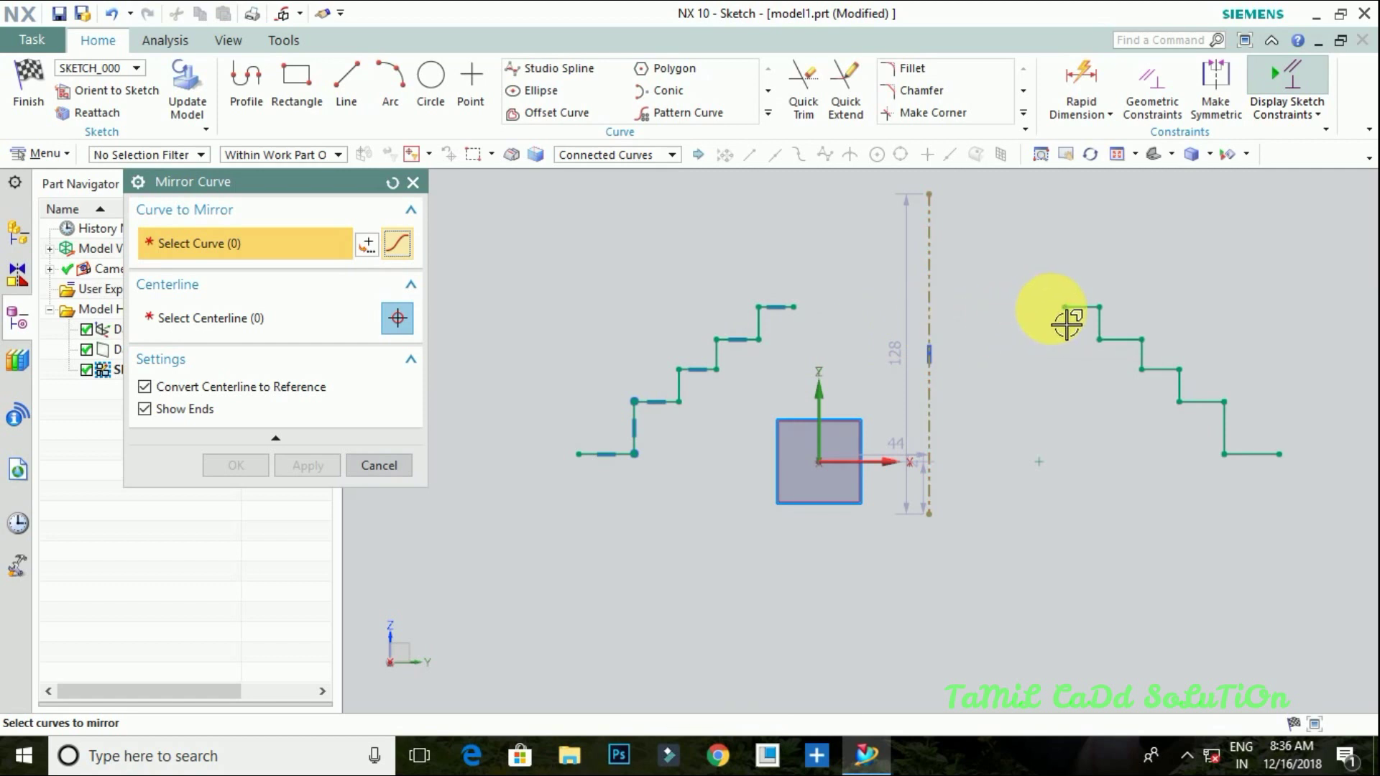
pyautogui.click(413, 183)
# - Delete both staircases, the vertical line and leftover dimensions, emptying the sketch
pyautogui.scroll(2, 776, 468)
pyautogui.scroll(-3, 764, 477)
pyautogui.moveTo(619, 340)
pyautogui.mouseDown()
pyautogui.moveTo(952, 508)
pyautogui.moveTo(806, 507)
pyautogui.mouseUp()
pyautogui.press('Delete')
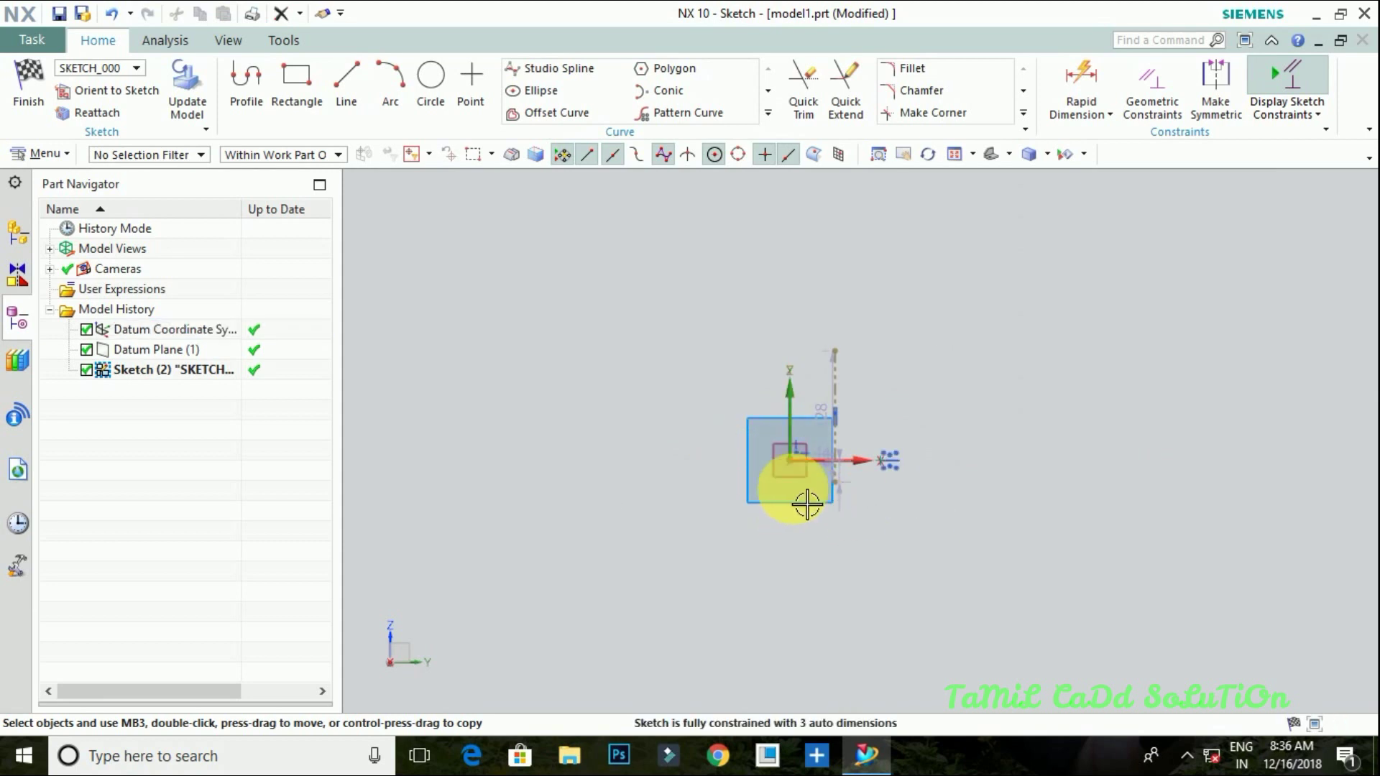
pyautogui.moveTo(807, 271); pyautogui.dragTo(940, 595)
pyautogui.press('Delete')
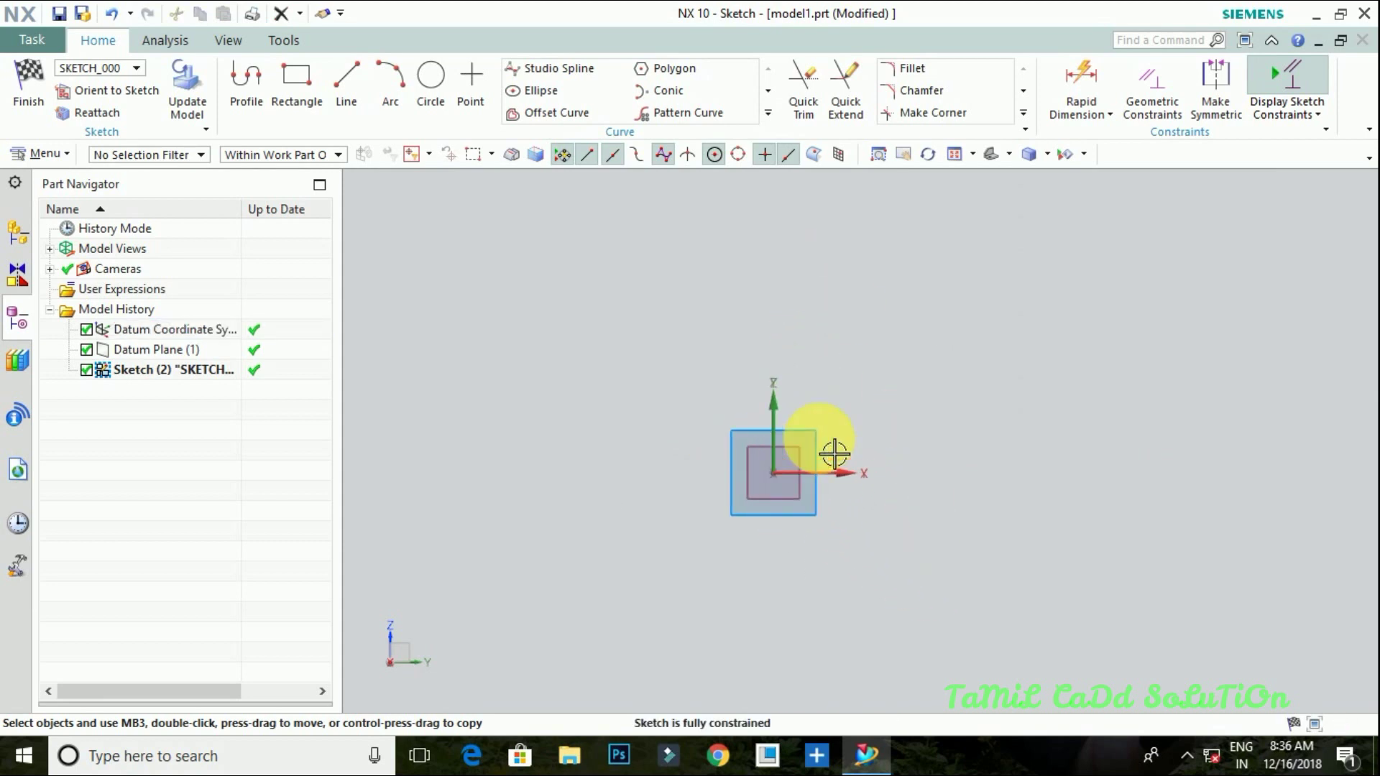
pyautogui.scroll(3, 808, 464)
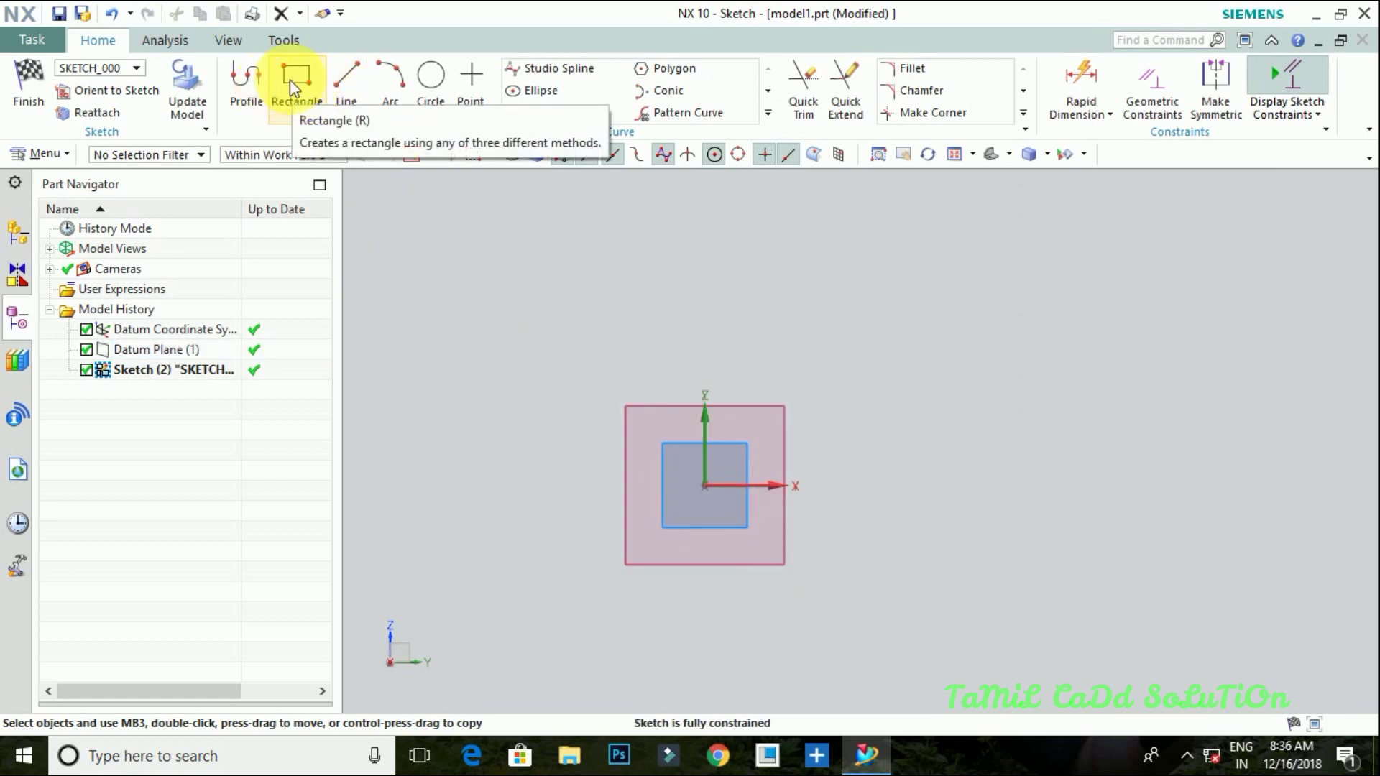
# - Draw a roughly 95 × 69 rectangle centred on the origin and finish the sketch
pyautogui.click(304, 103)
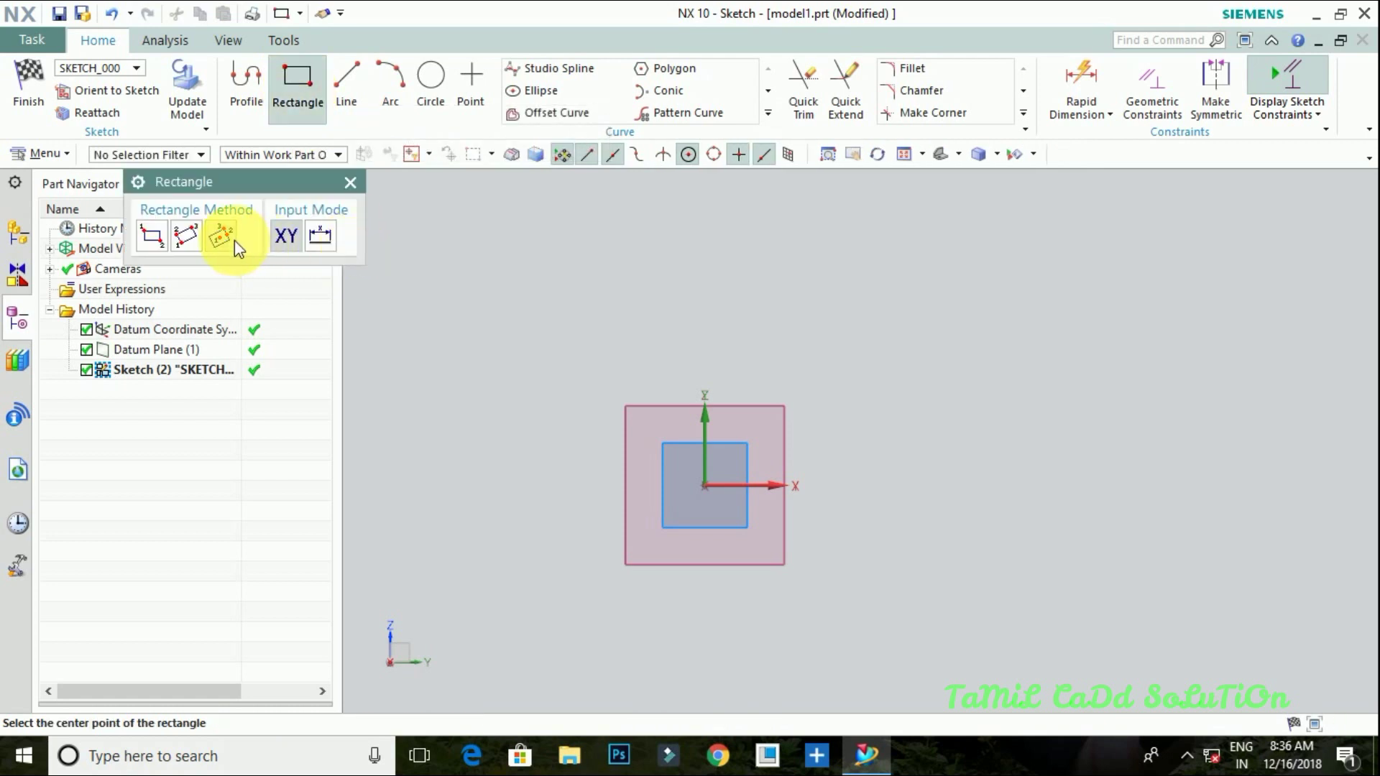
pyautogui.click(706, 486)
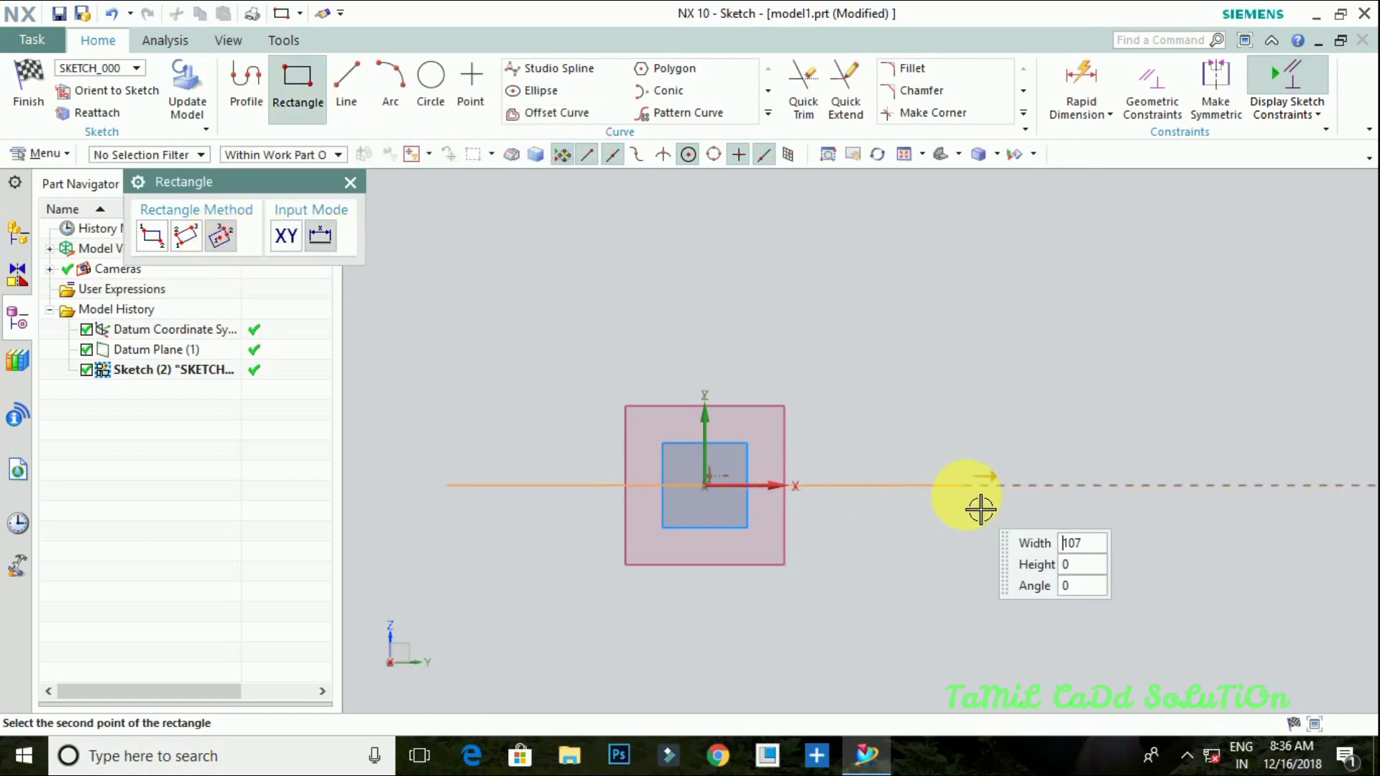
pyautogui.click(949, 508)
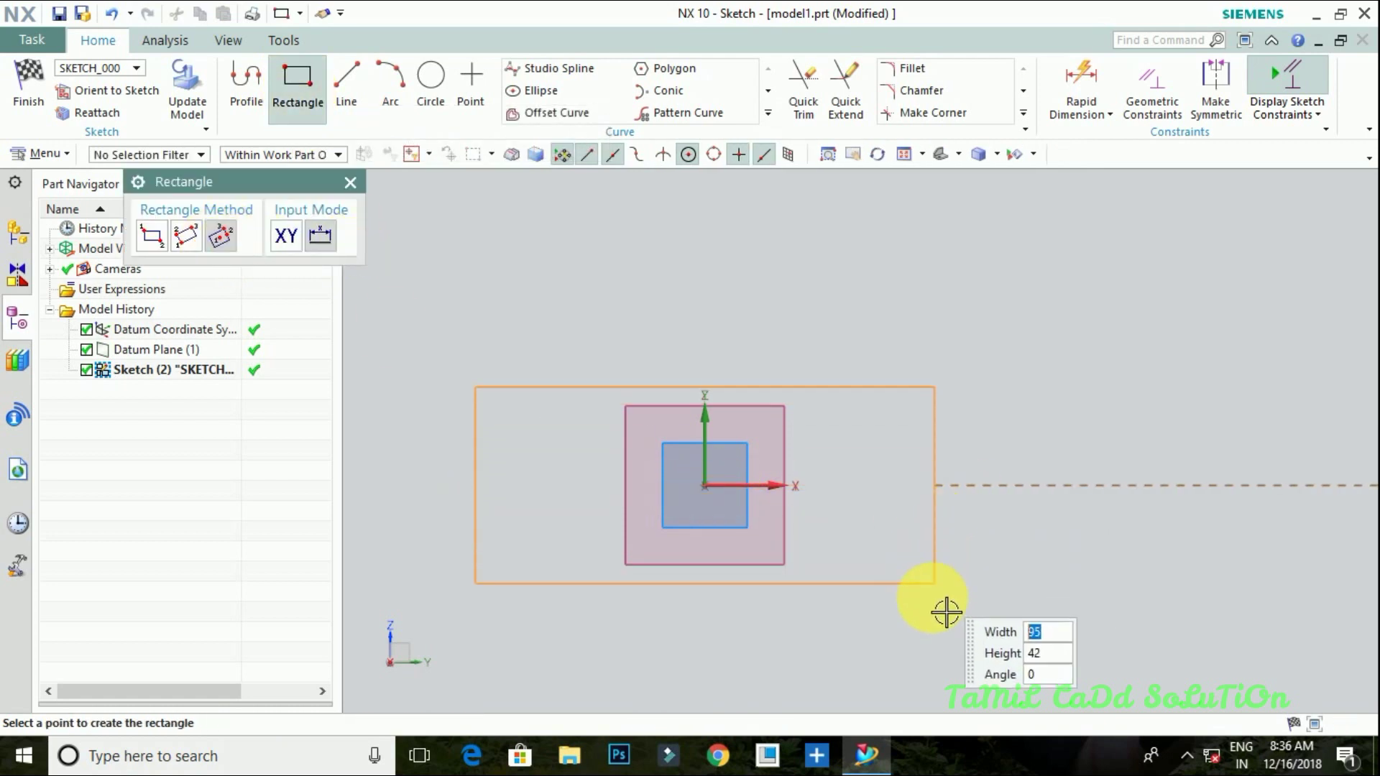
pyautogui.click(943, 670)
pyautogui.click(29, 93)
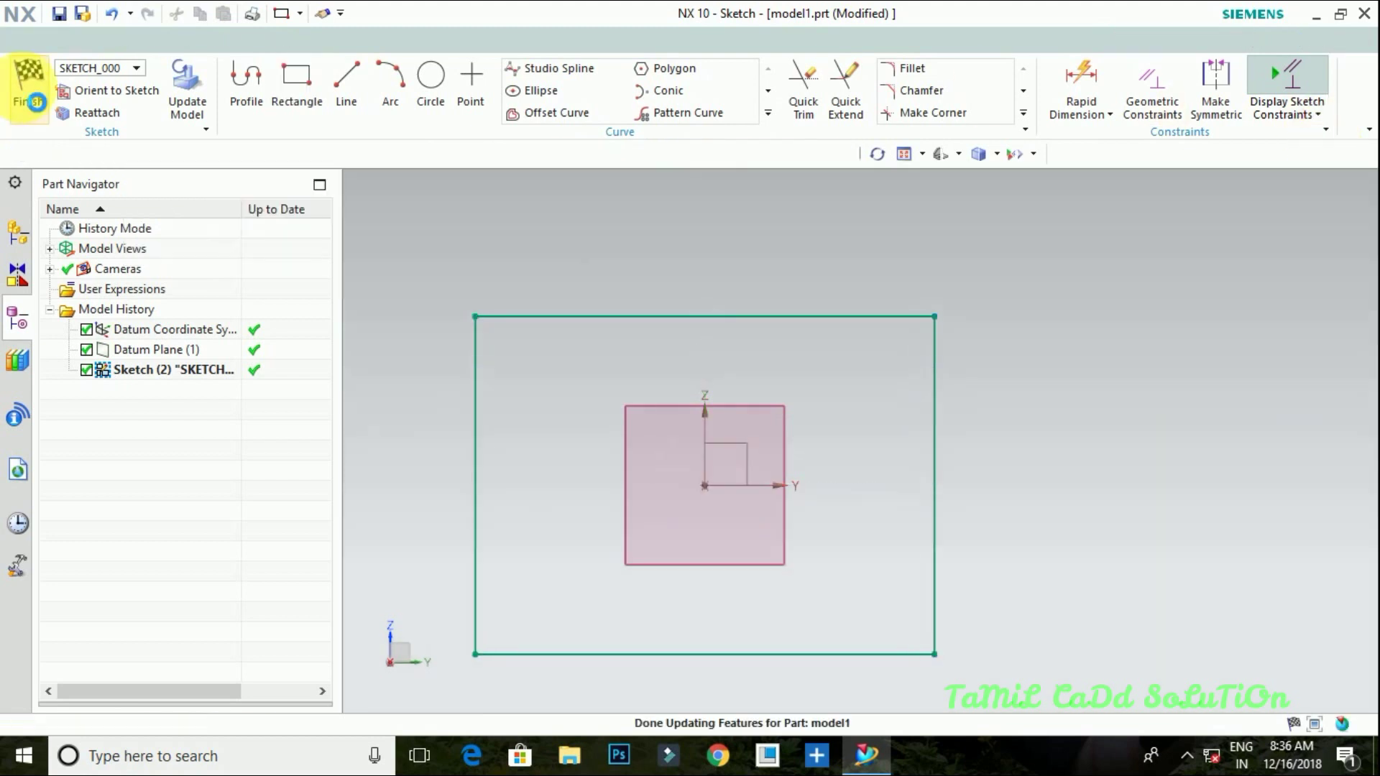
pyautogui.moveTo(1057, 462)
pyautogui.mouseDown(button='middle')
pyautogui.moveTo(1032, 503)
pyautogui.moveTo(1045, 601)
pyautogui.moveTo(1047, 400)
pyautogui.moveTo(980, 379)
pyautogui.moveTo(964, 401)
pyautogui.moveTo(974, 391)
pyautogui.moveTo(893, 422)
pyautogui.moveTo(934, 403)
pyautogui.mouseUp(button='middle')
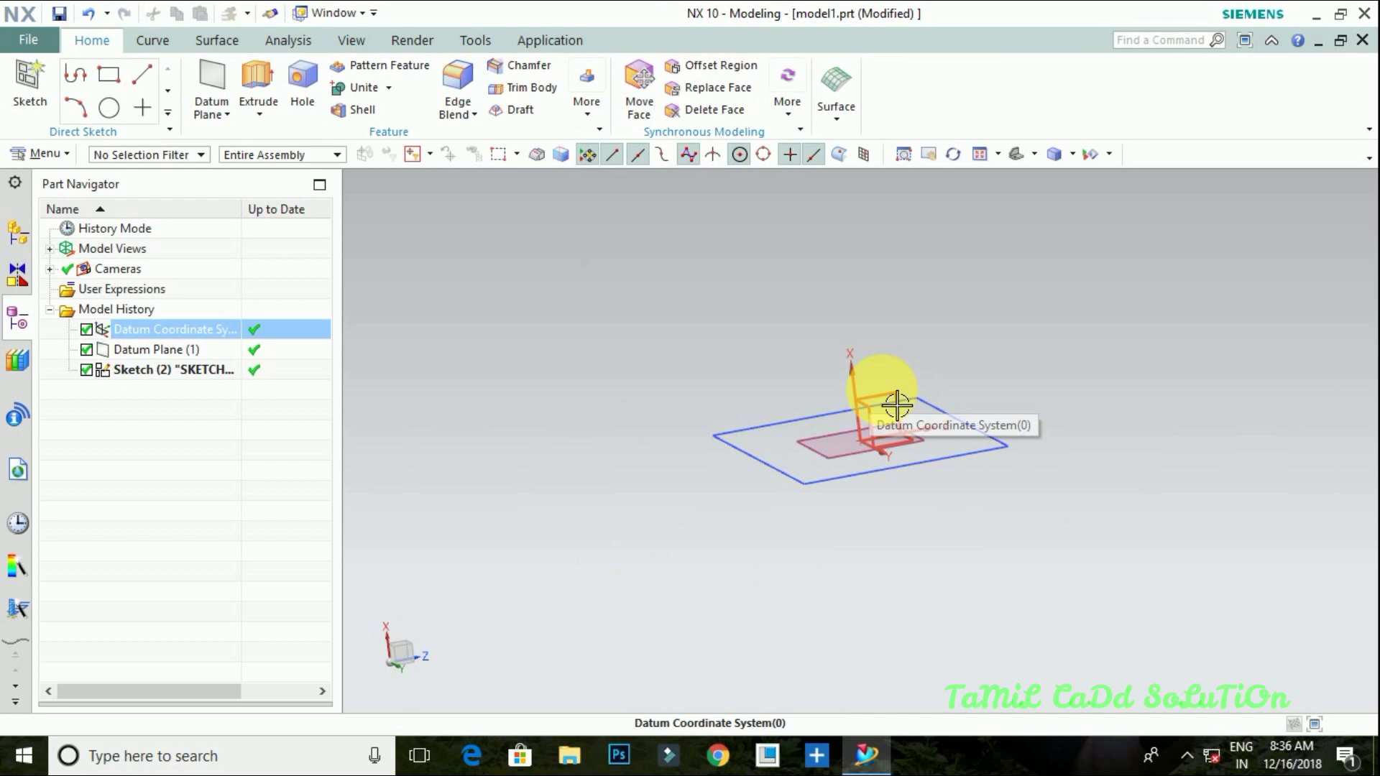
# - Create a second sketch placed on the XZ datum plane
pyautogui.click(34, 155)
pyautogui.moveTo(51, 245)
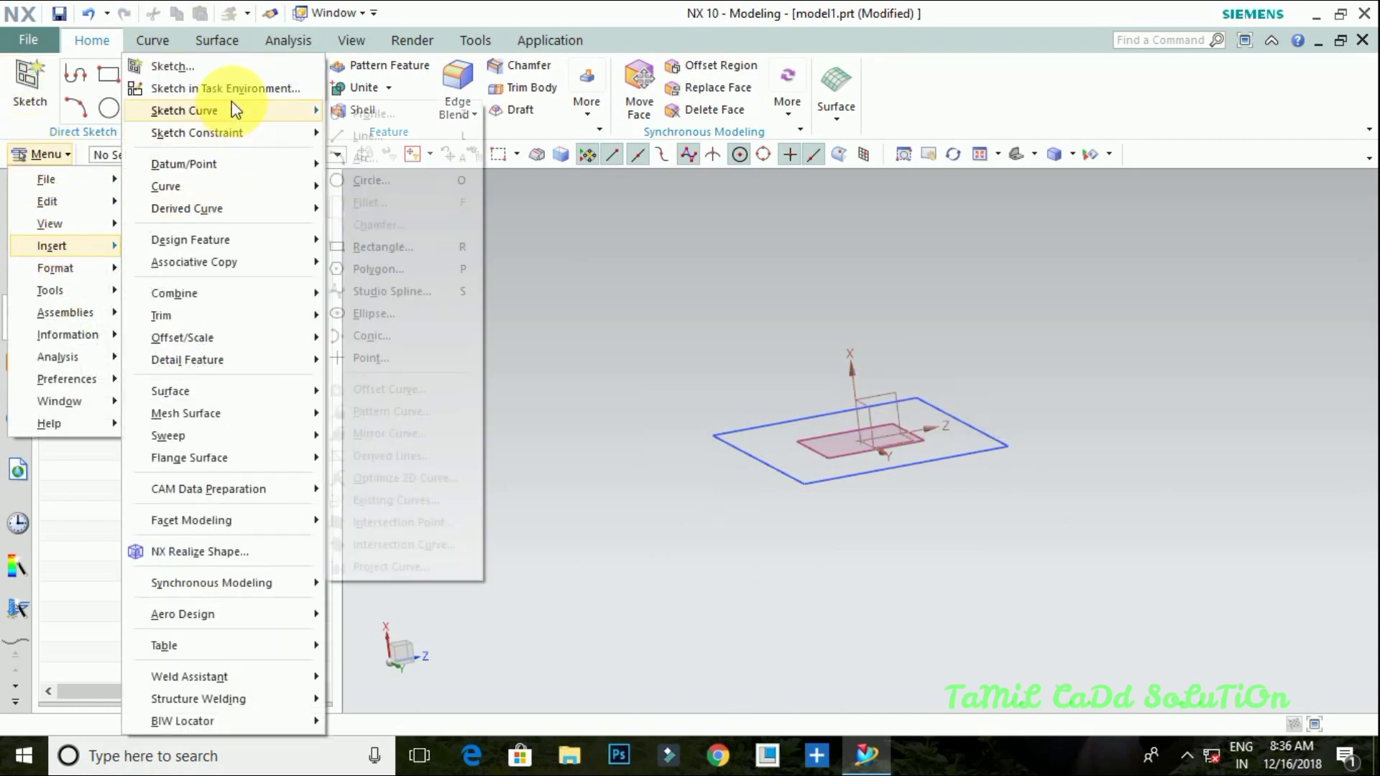
pyautogui.click(230, 88)
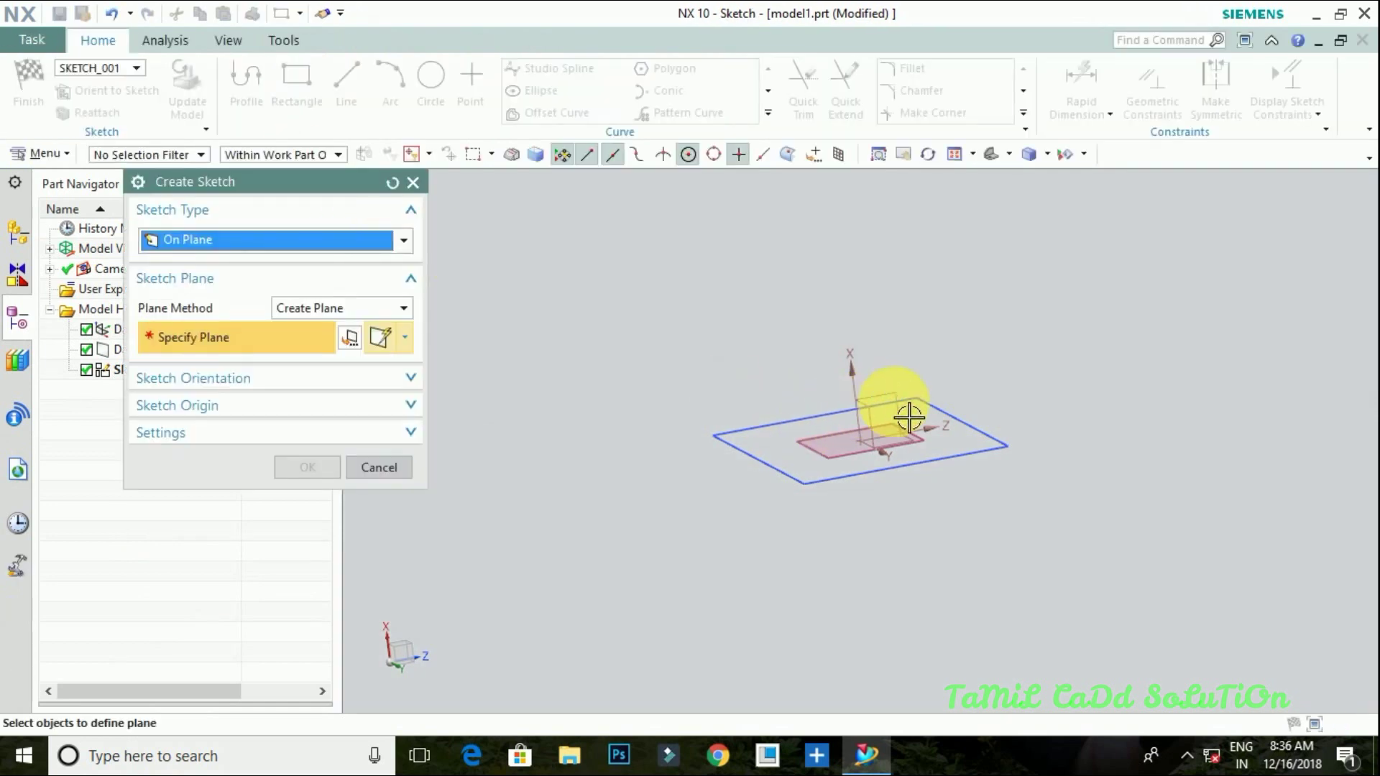
pyautogui.click(903, 407)
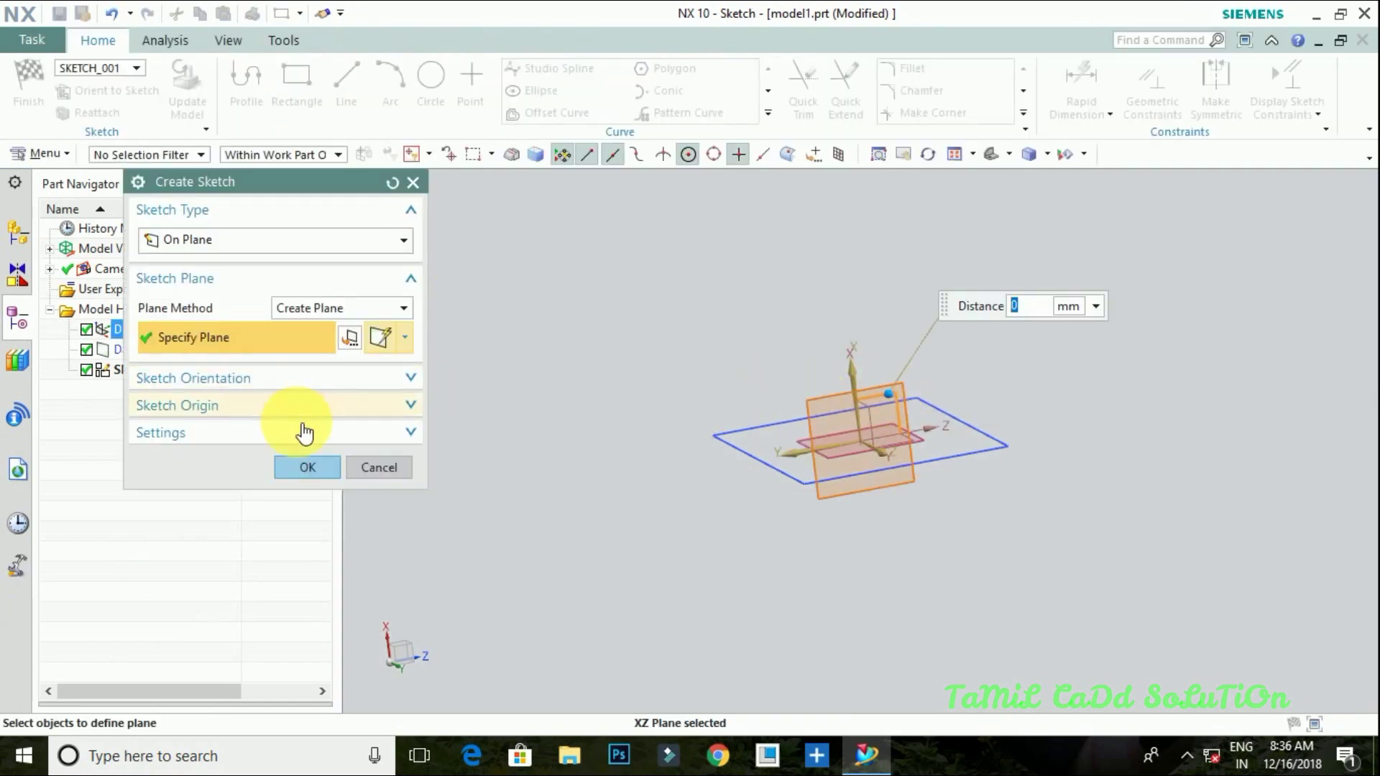
pyautogui.click(308, 467)
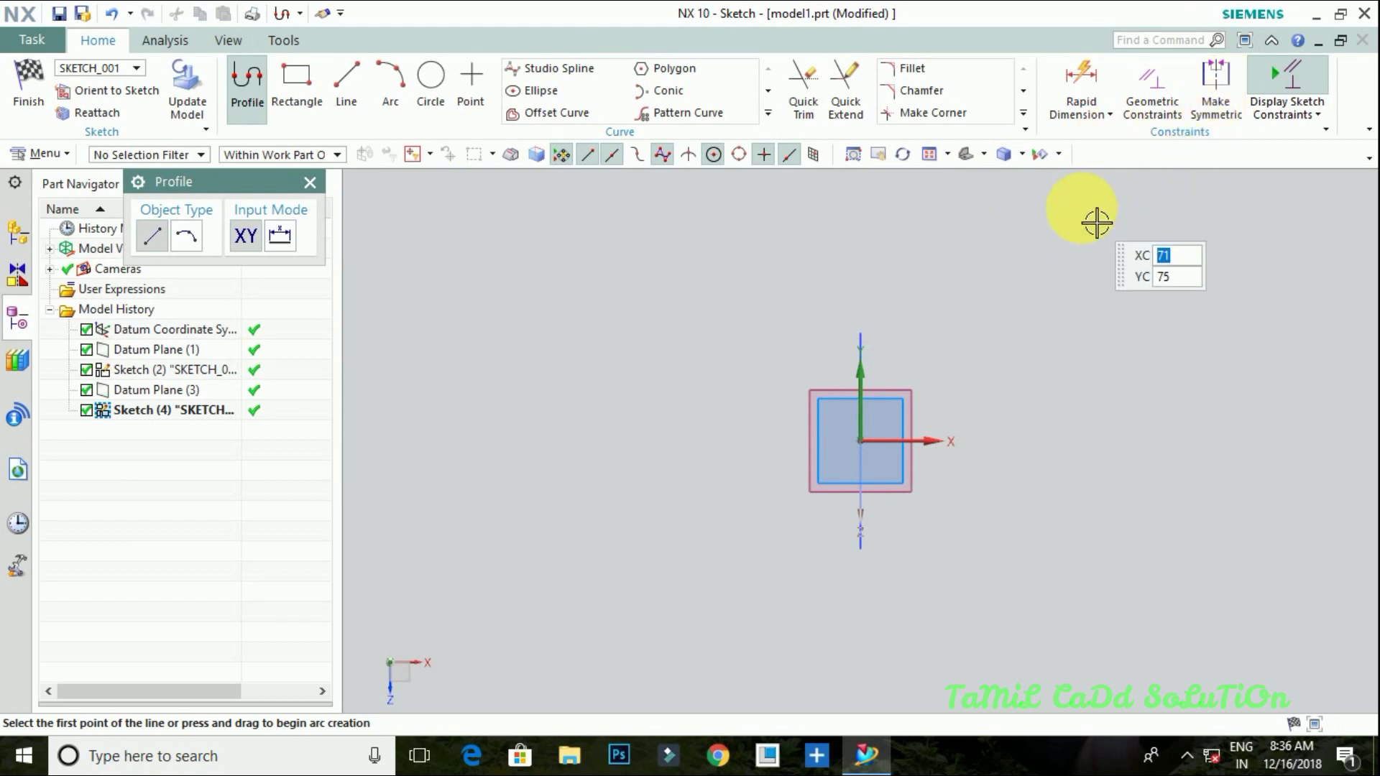
# - Draw a long vertical line beside the vertical axis, crossing the plane outlines
pyautogui.click(298, 79)
pyautogui.click(352, 86)
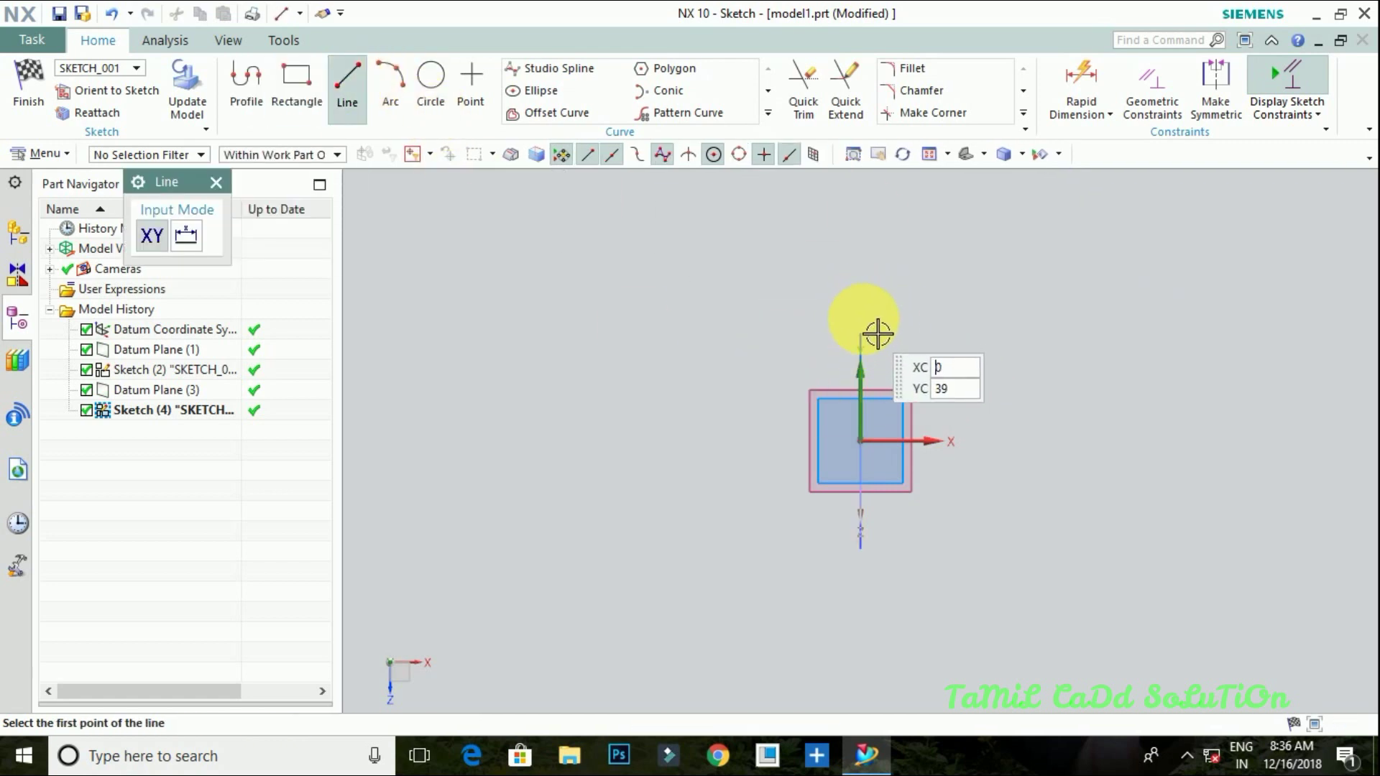
pyautogui.click(857, 309)
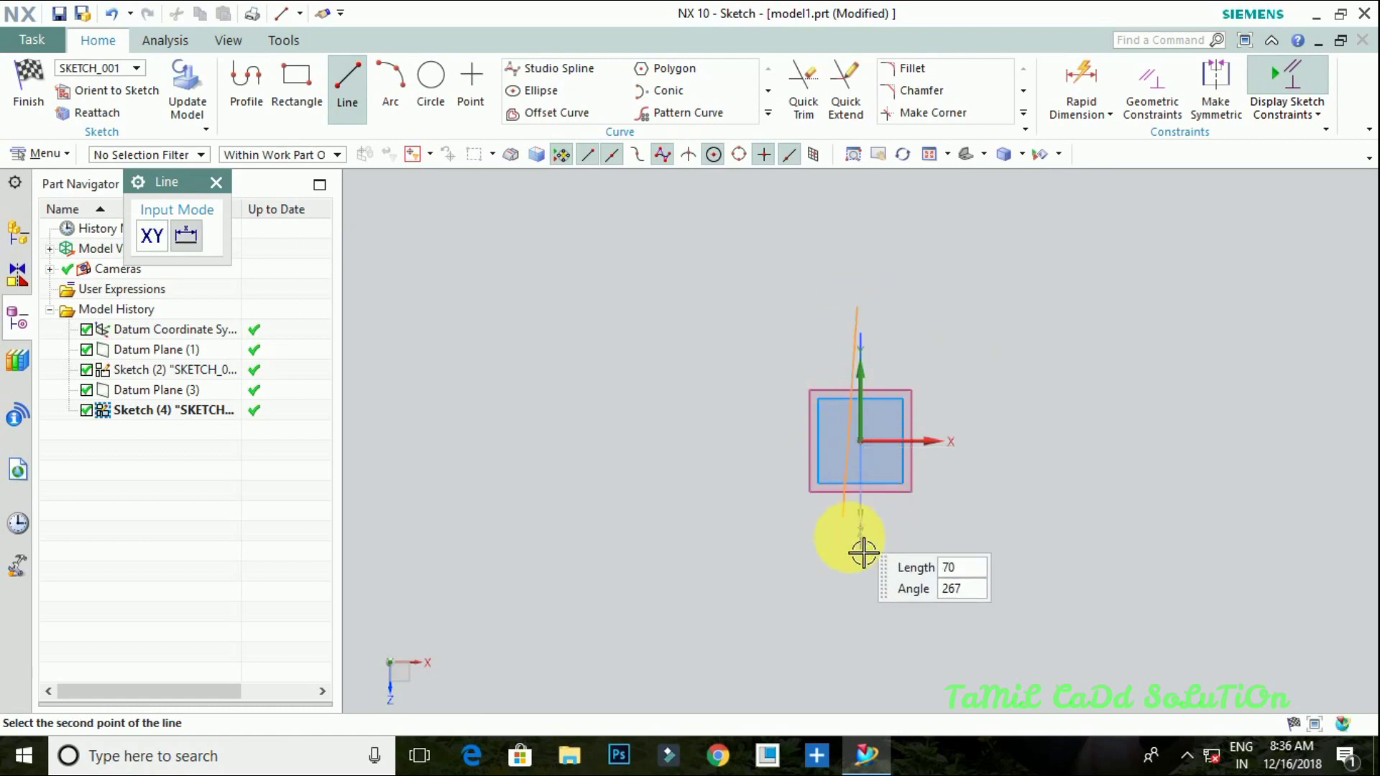
pyautogui.click(850, 622)
pyautogui.rightClick(850, 623)
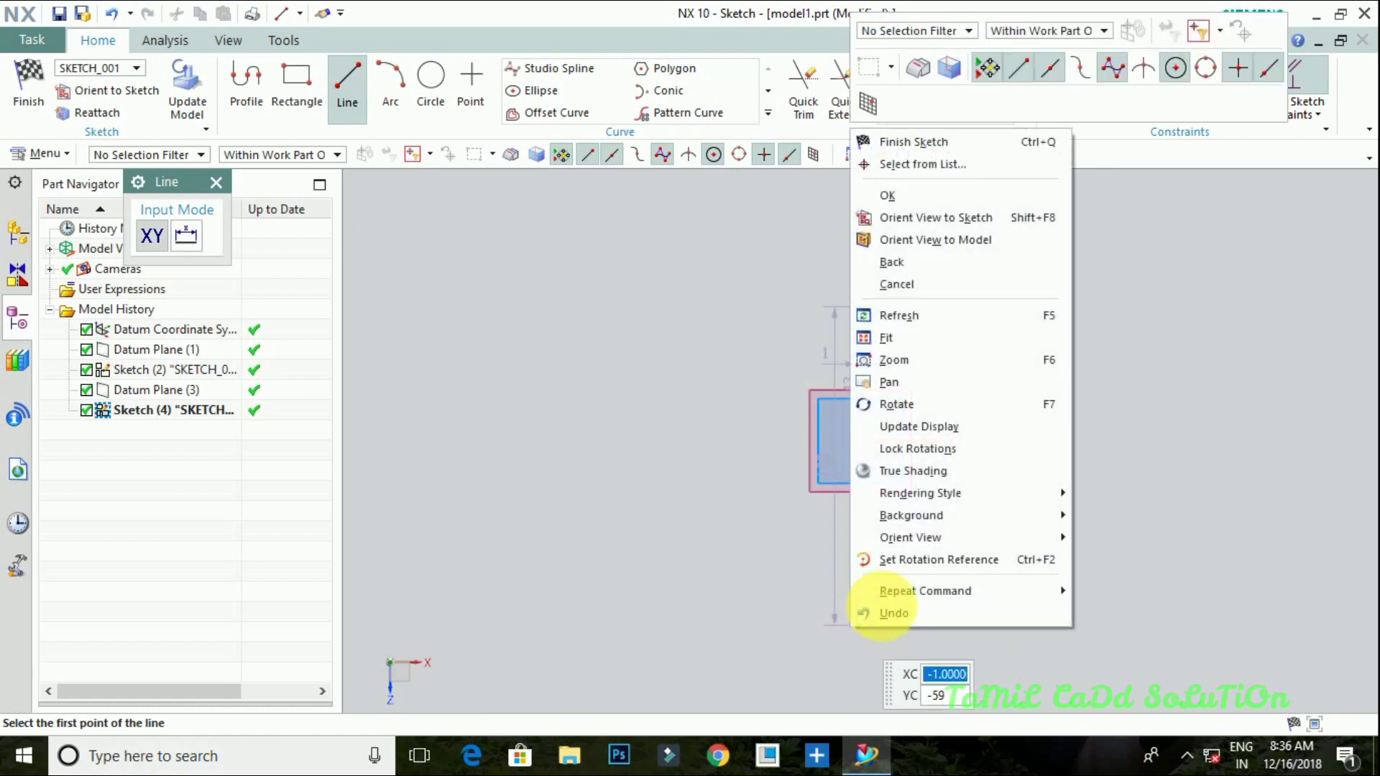
pyautogui.press('Escape')
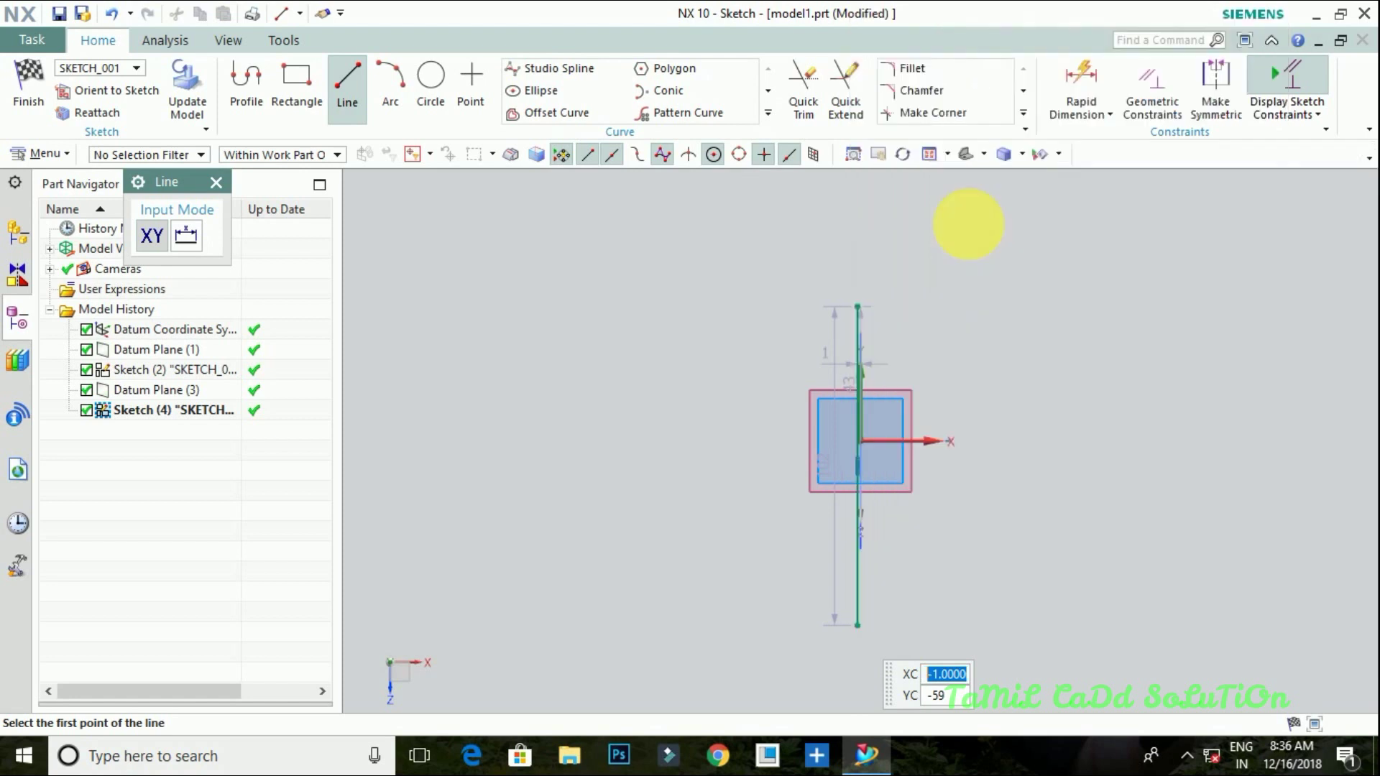
pyautogui.scroll(-3, 870, 403)
pyautogui.scroll(-2, 848, 394)
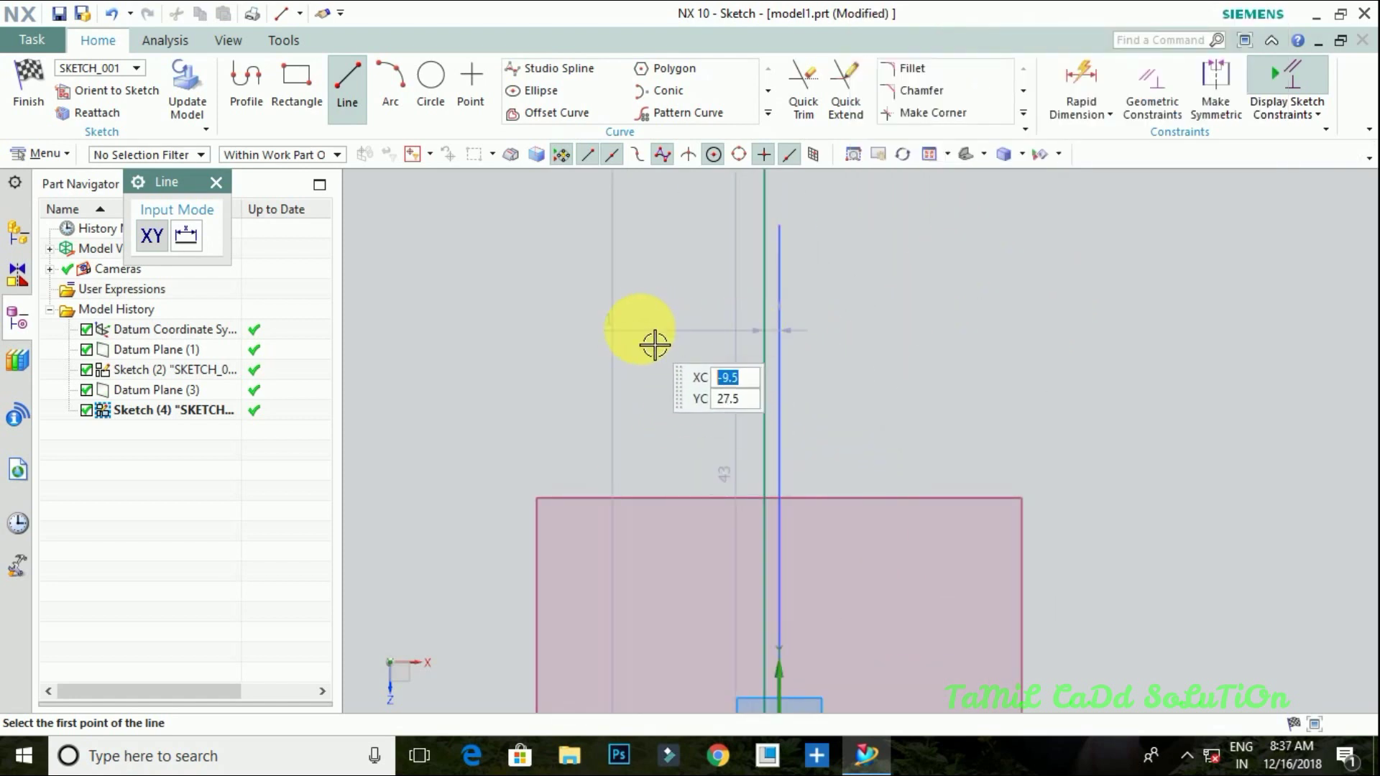
pyautogui.press('Escape')
# - Change the line's 1 mm offset dimension to 0 so it sits on the sketch axis
pyautogui.doubleClick(622, 329)
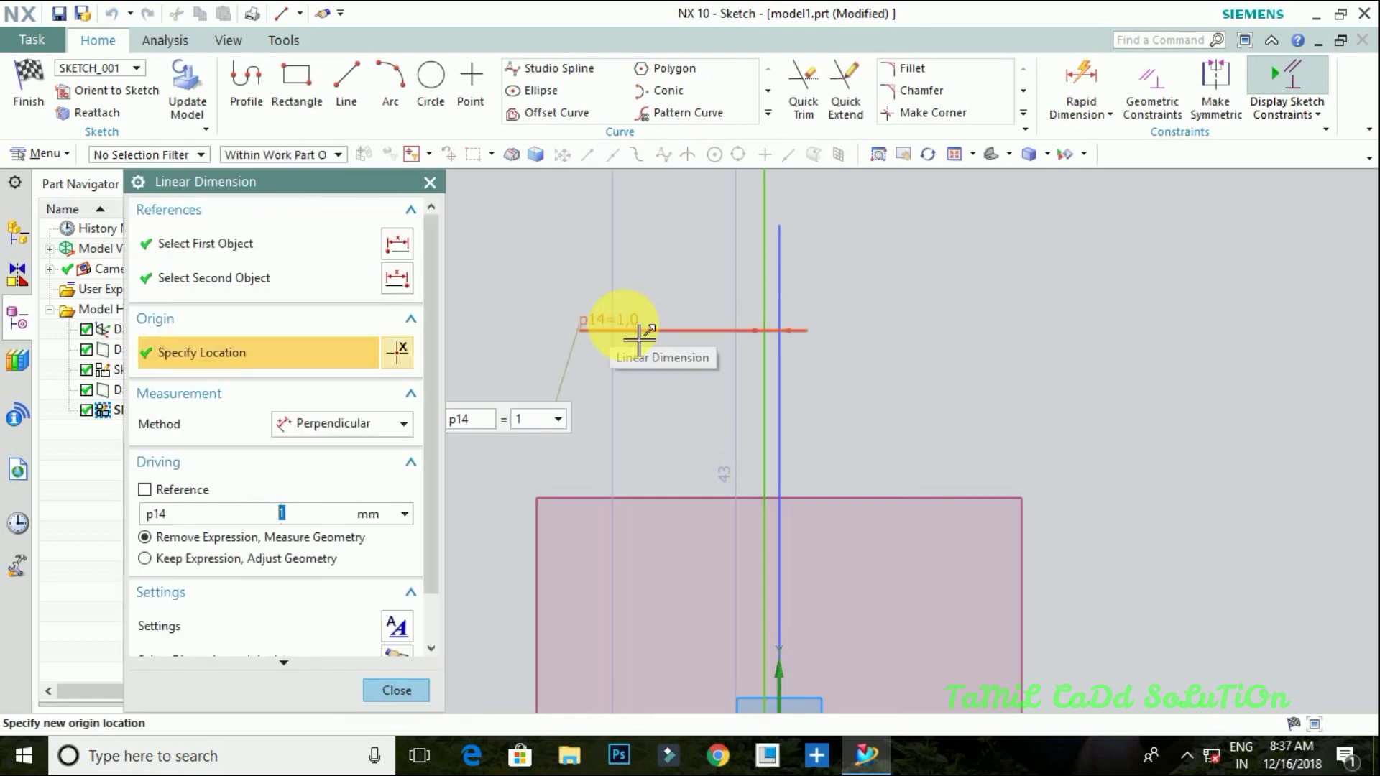
pyautogui.click(928, 426)
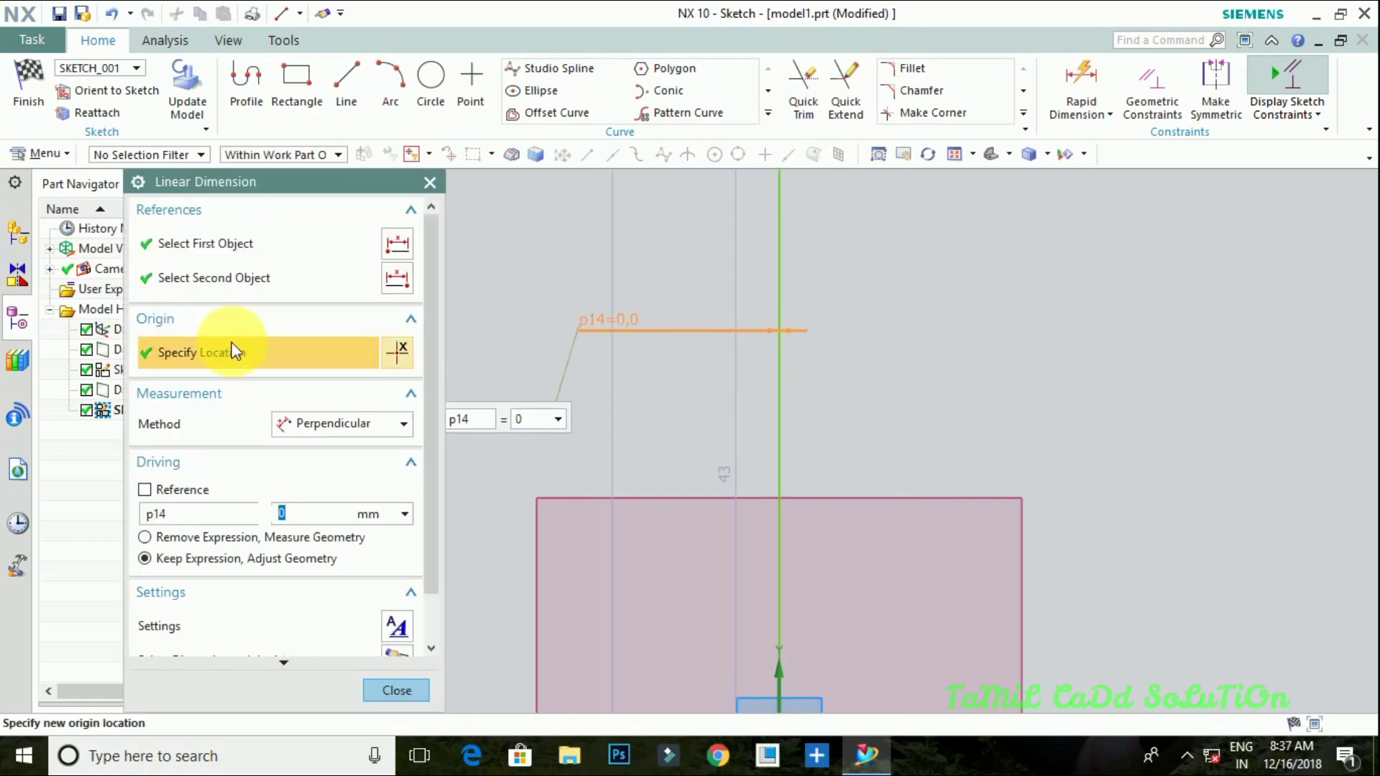
pyautogui.click(370, 692)
pyautogui.scroll(-2, 894, 515)
# - Orbit and zoom to inspect the green line crossing the blue datum plane edge
pyautogui.moveTo(893, 515)
pyautogui.mouseDown(button='middle')
pyautogui.moveTo(879, 486)
pyautogui.moveTo(949, 502)
pyautogui.moveTo(926, 578)
pyautogui.mouseUp(button='middle')
pyautogui.scroll(3, 880, 485)
pyautogui.scroll(2, 832, 478)
pyautogui.scroll(2, 927, 577)
pyautogui.scroll(1, 903, 601)
pyautogui.moveTo(939, 662)
pyautogui.mouseDown(button='middle')
pyautogui.moveTo(924, 601)
pyautogui.moveTo(907, 616)
pyautogui.mouseUp(button='middle')
pyautogui.scroll(-1, 752, 610)
pyautogui.scroll(-2, 727, 610)
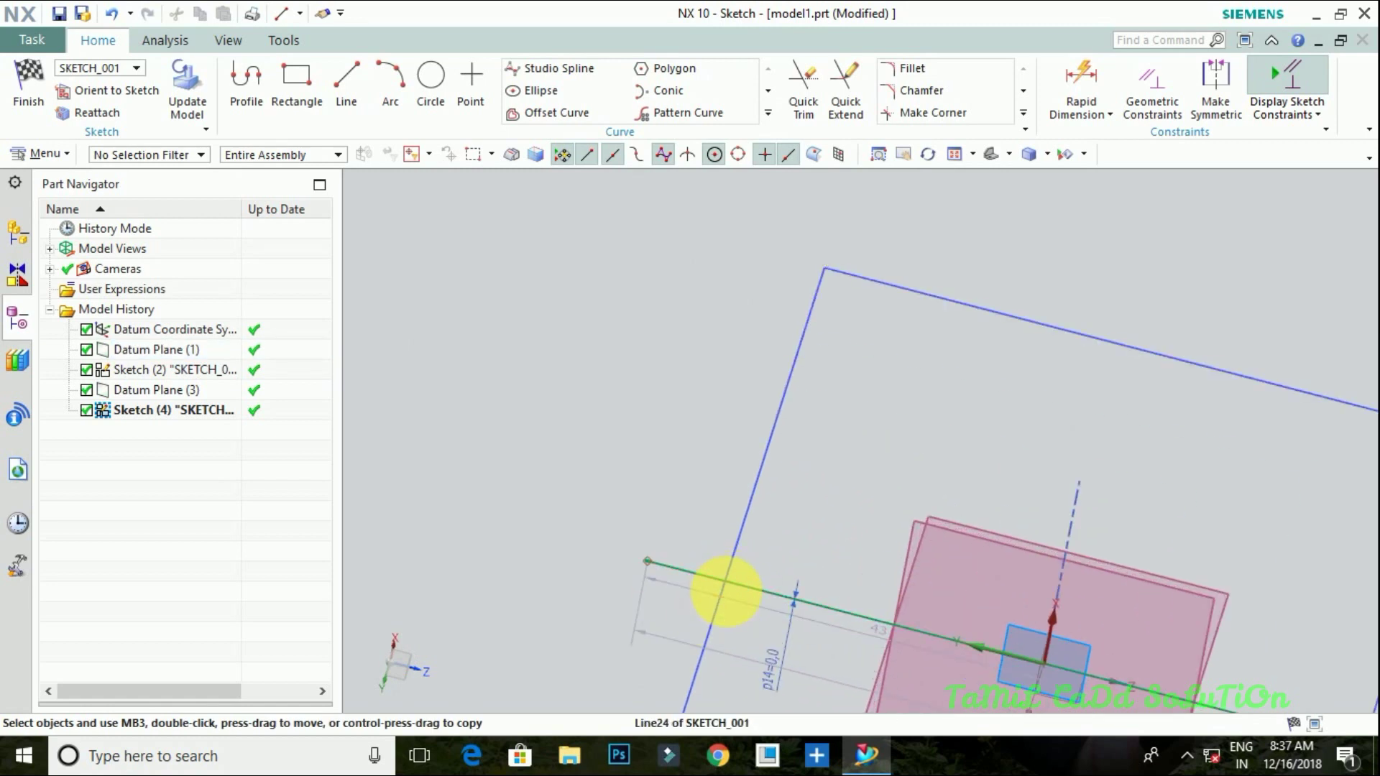
pyautogui.scroll(-1, 741, 604)
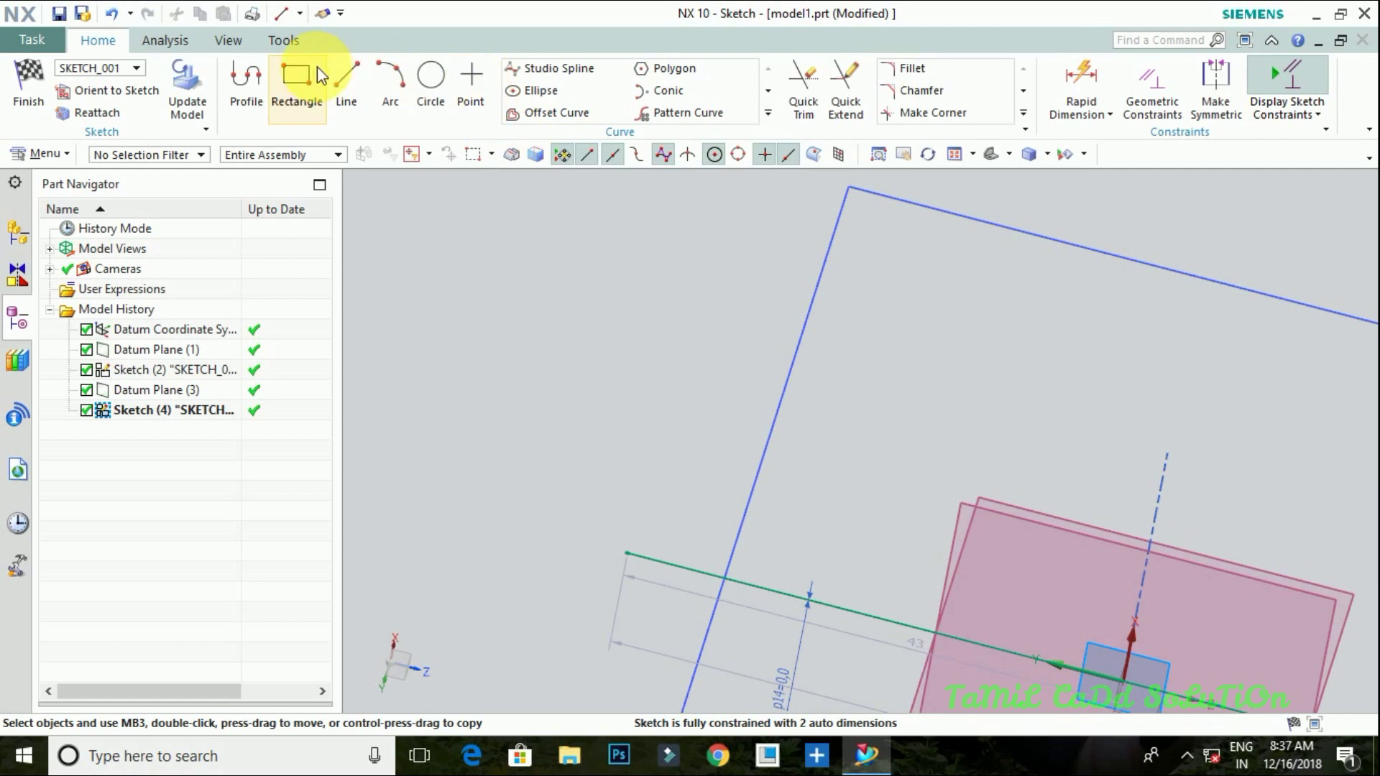
# - Start then cancel Line, and expand the Curve gallery to show intersection point and curve commands
pyautogui.click(338, 75)
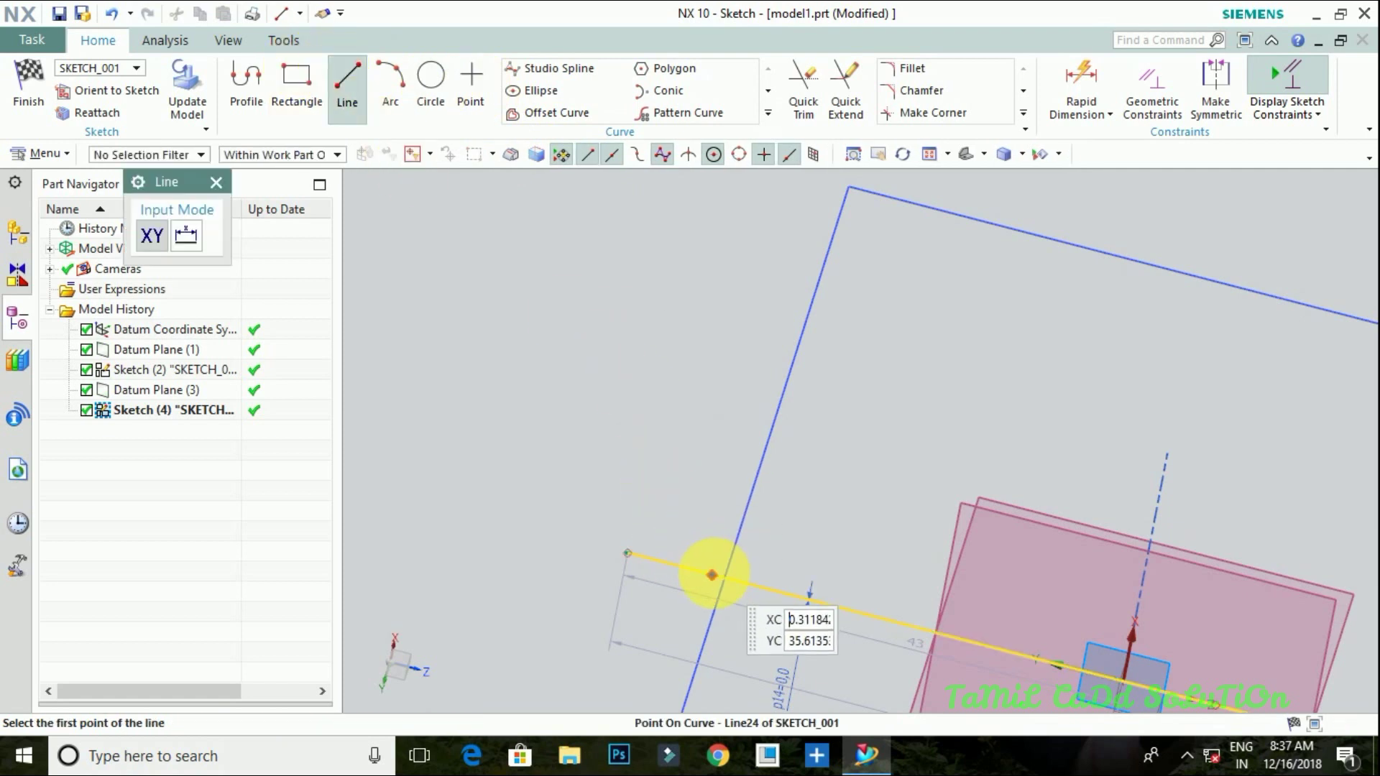
pyautogui.scroll(-1, 734, 594)
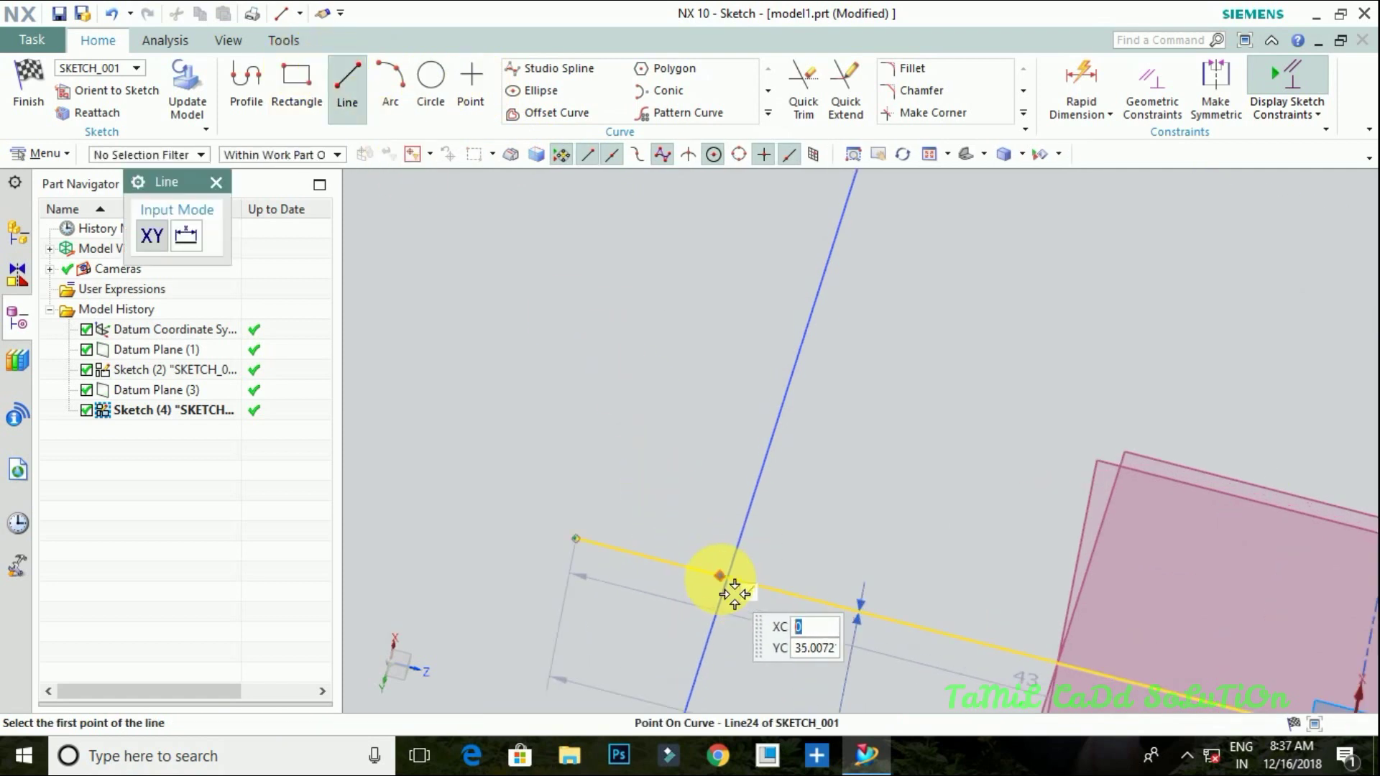
pyautogui.scroll(-1, 731, 583)
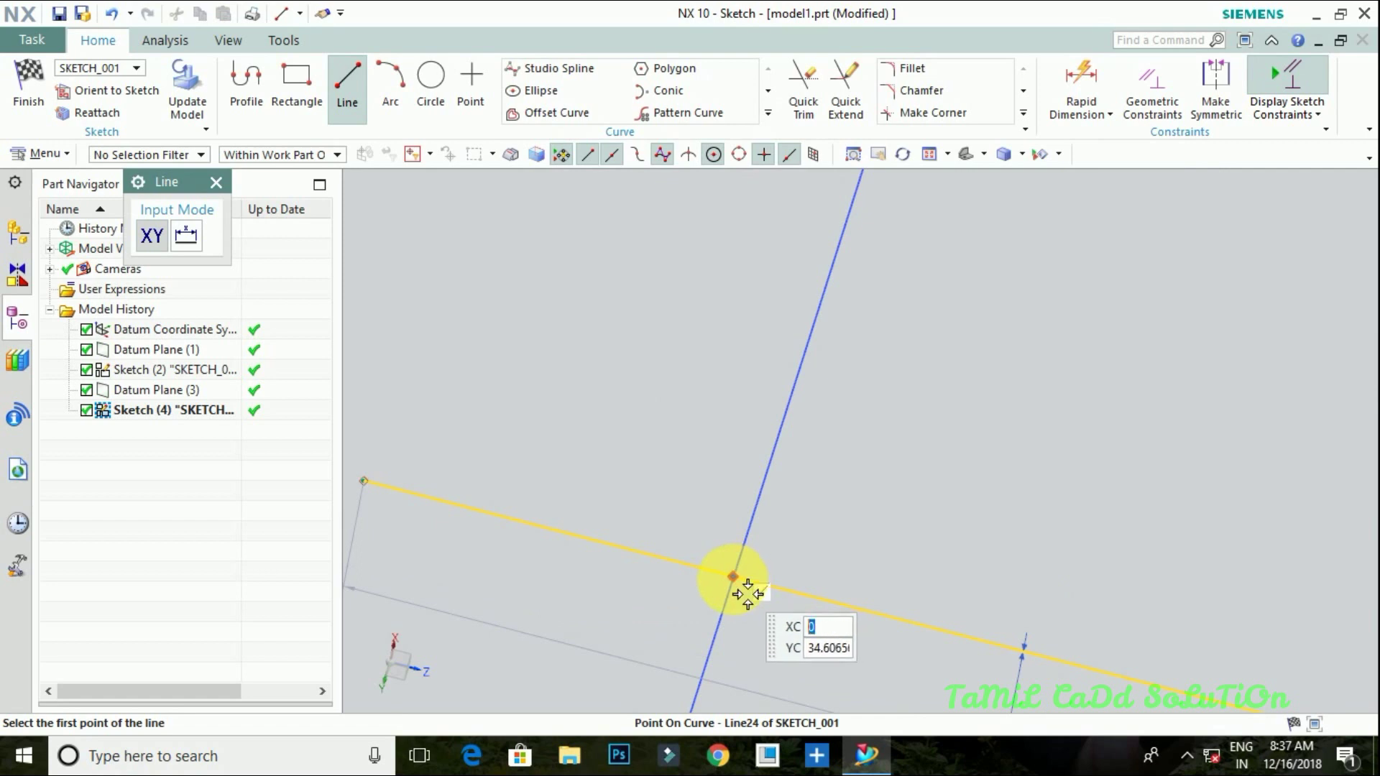
pyautogui.press('Escape')
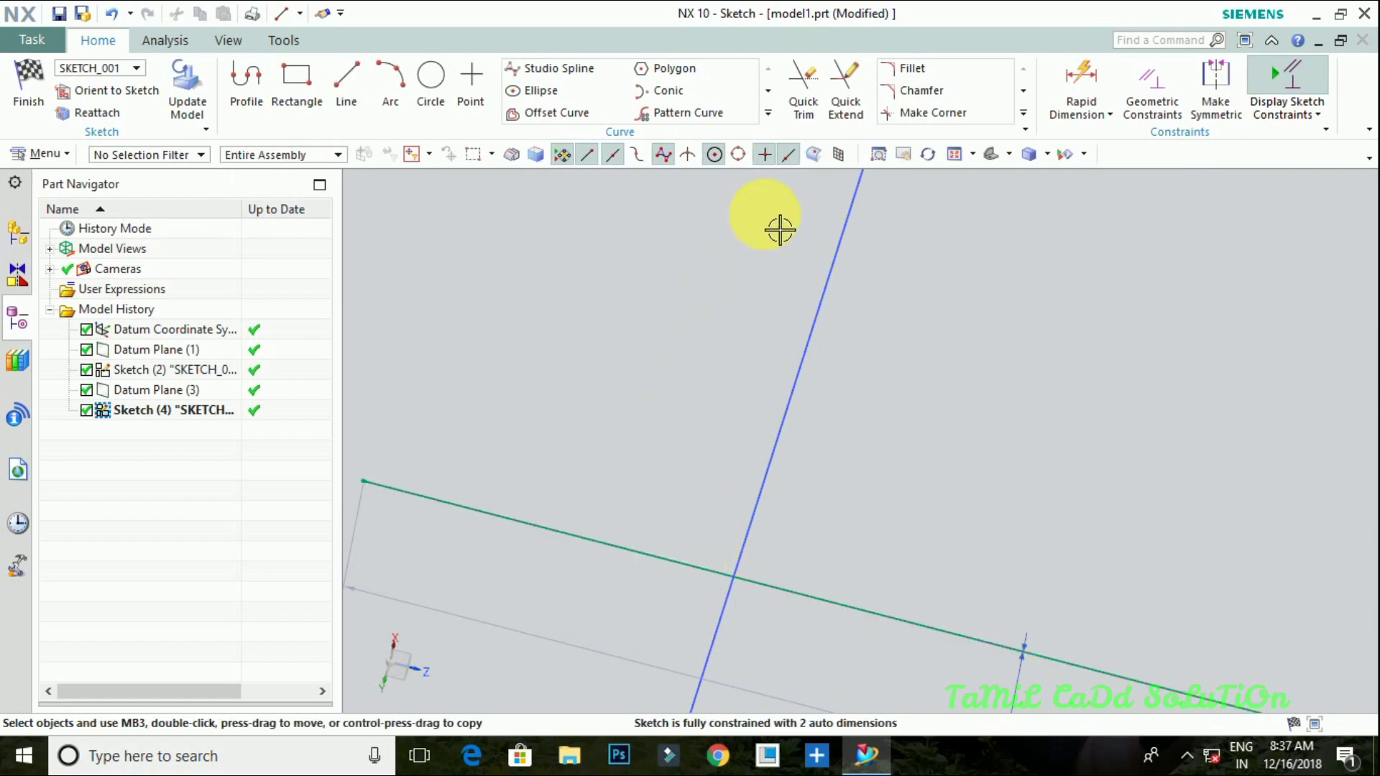
pyautogui.click(771, 114)
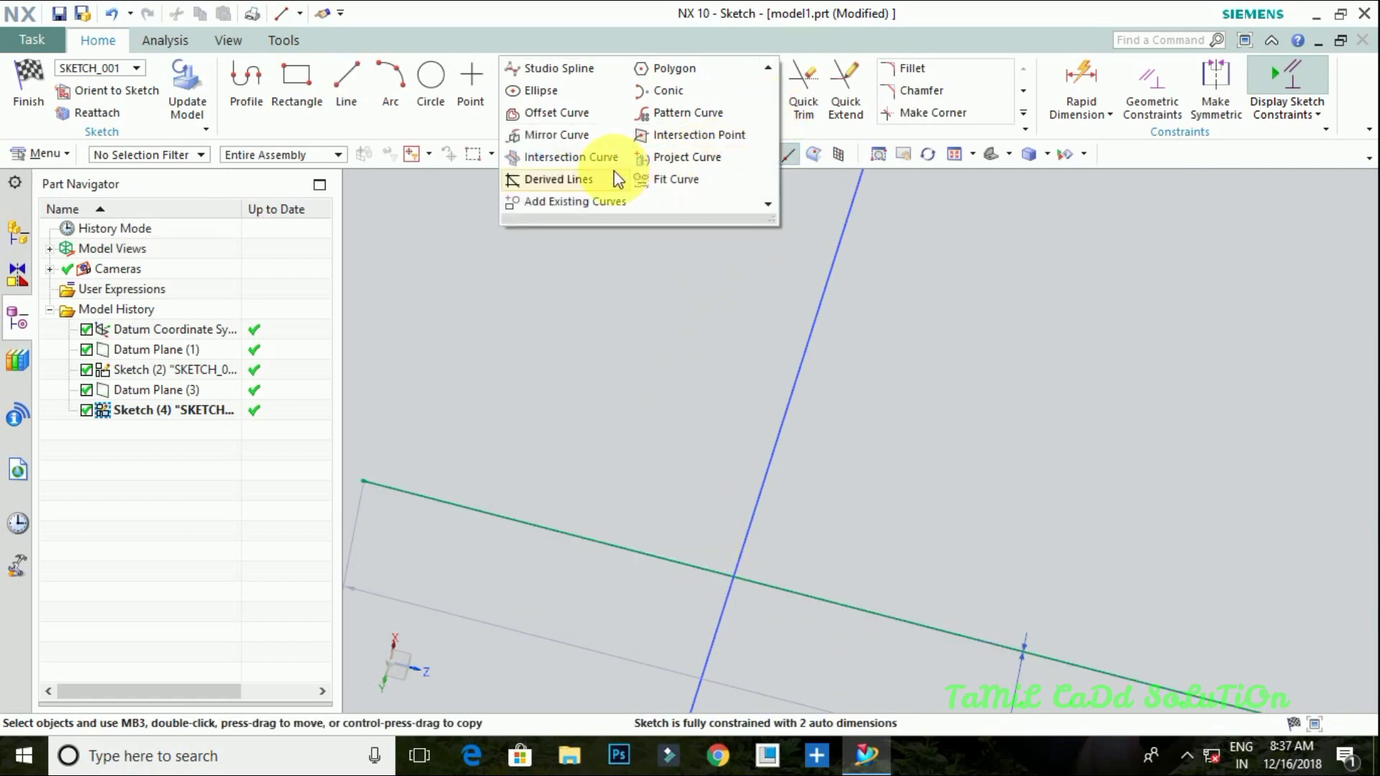
# - Apply an Intersection Point on Line22 of SKETCH_000 at the sketch plane, then close the command
pyautogui.click(689, 136)
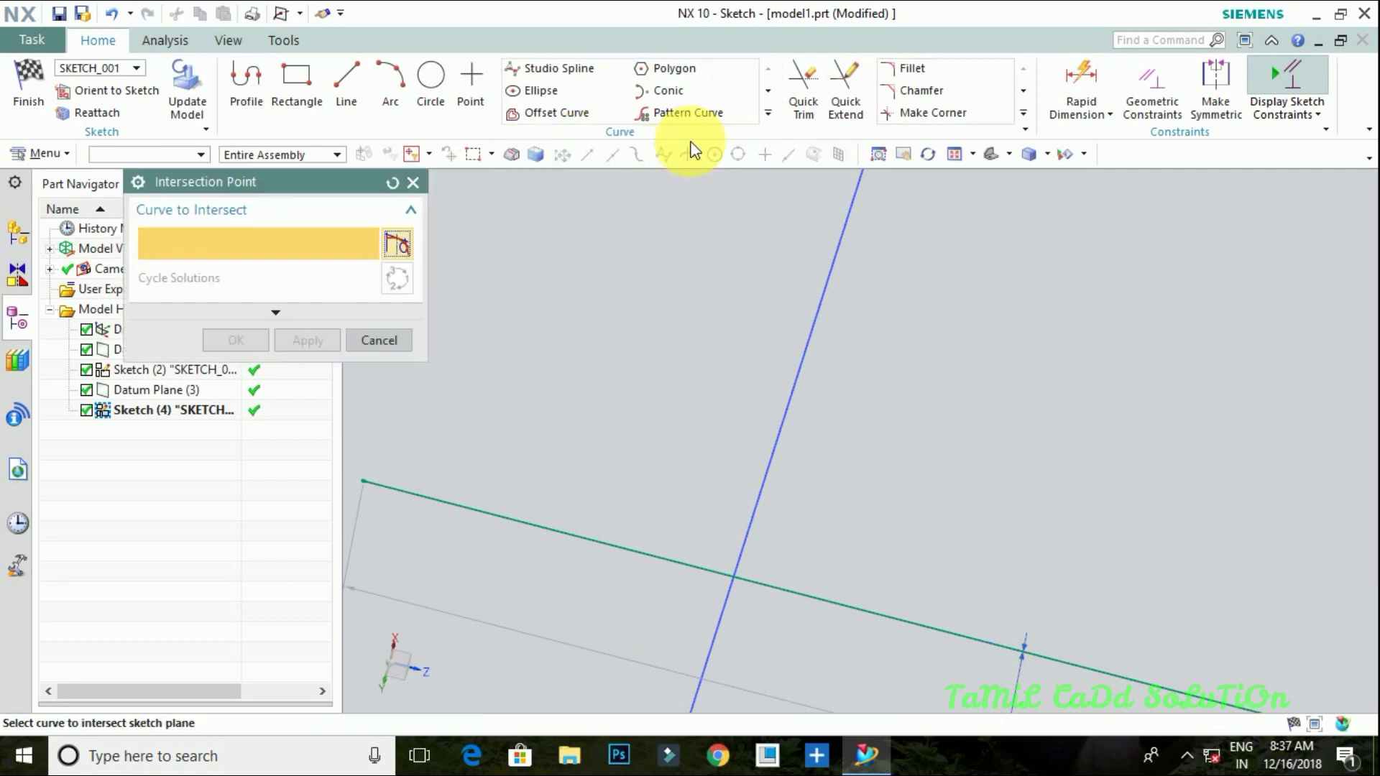
pyautogui.click(770, 115)
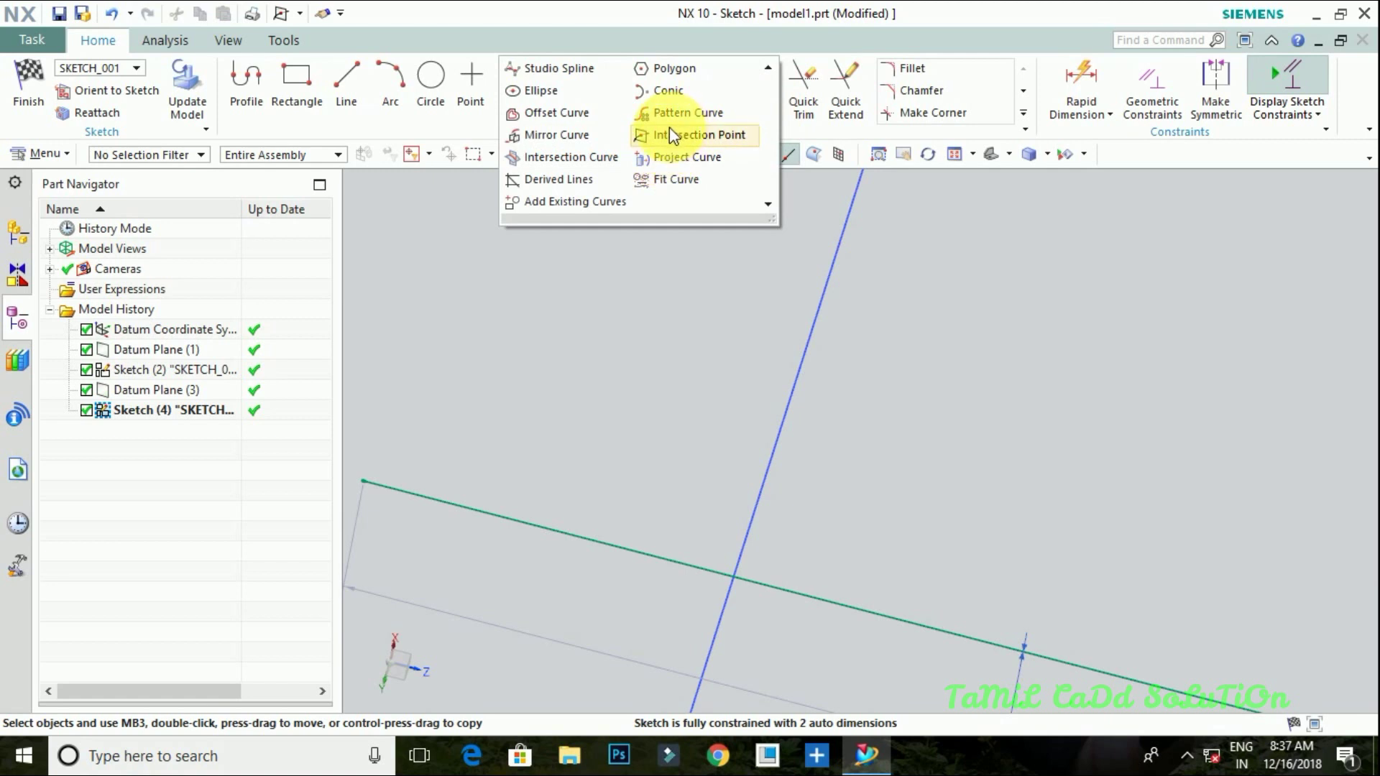
pyautogui.click(672, 133)
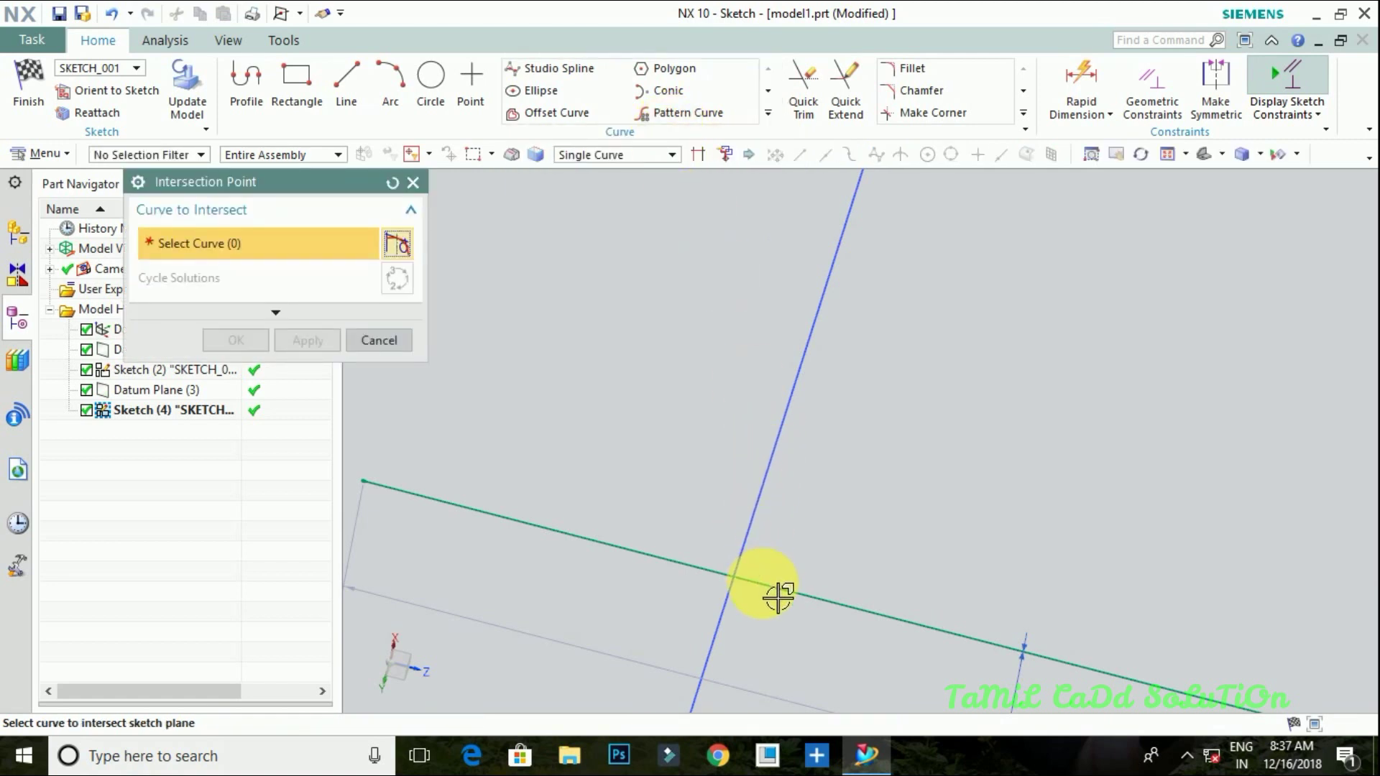
pyautogui.click(762, 559)
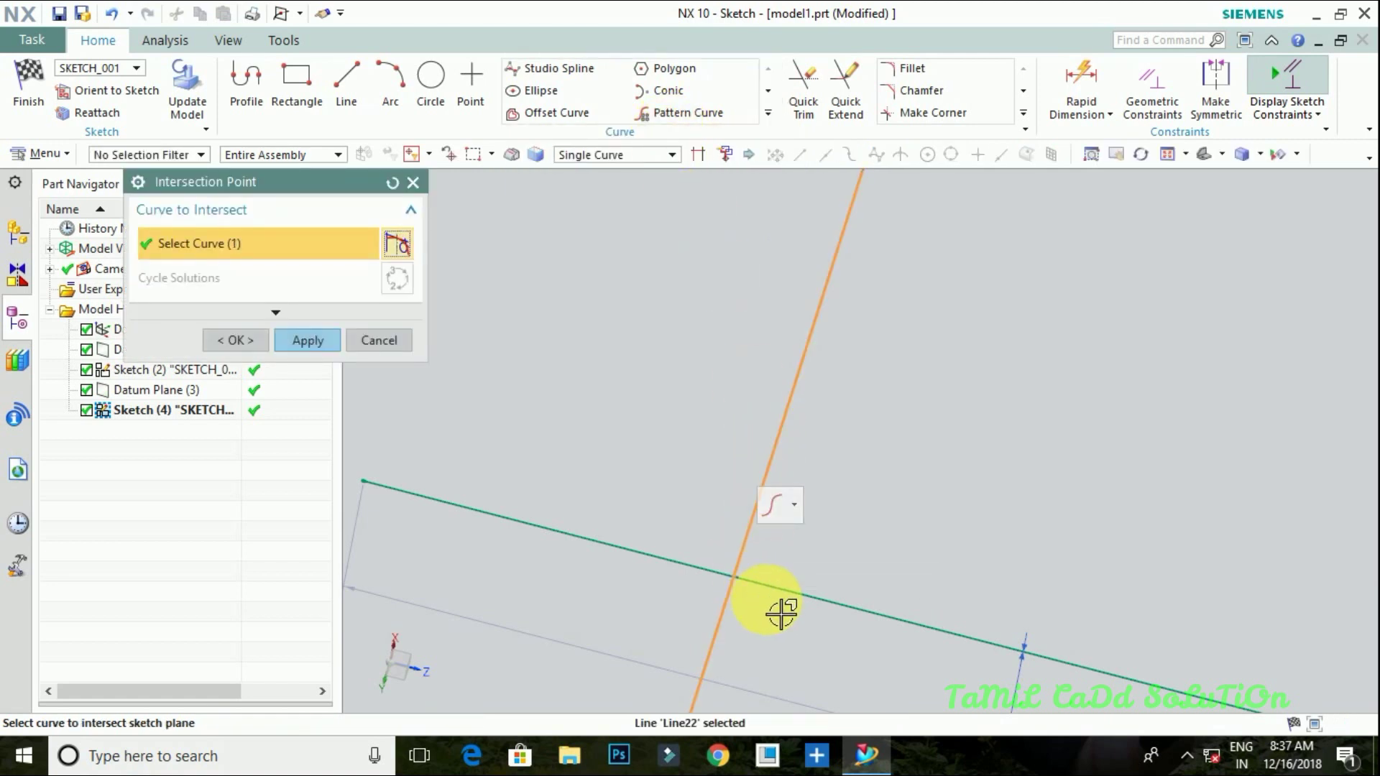
pyautogui.click(308, 340)
pyautogui.scroll(-2, 790, 611)
pyautogui.scroll(-2, 798, 614)
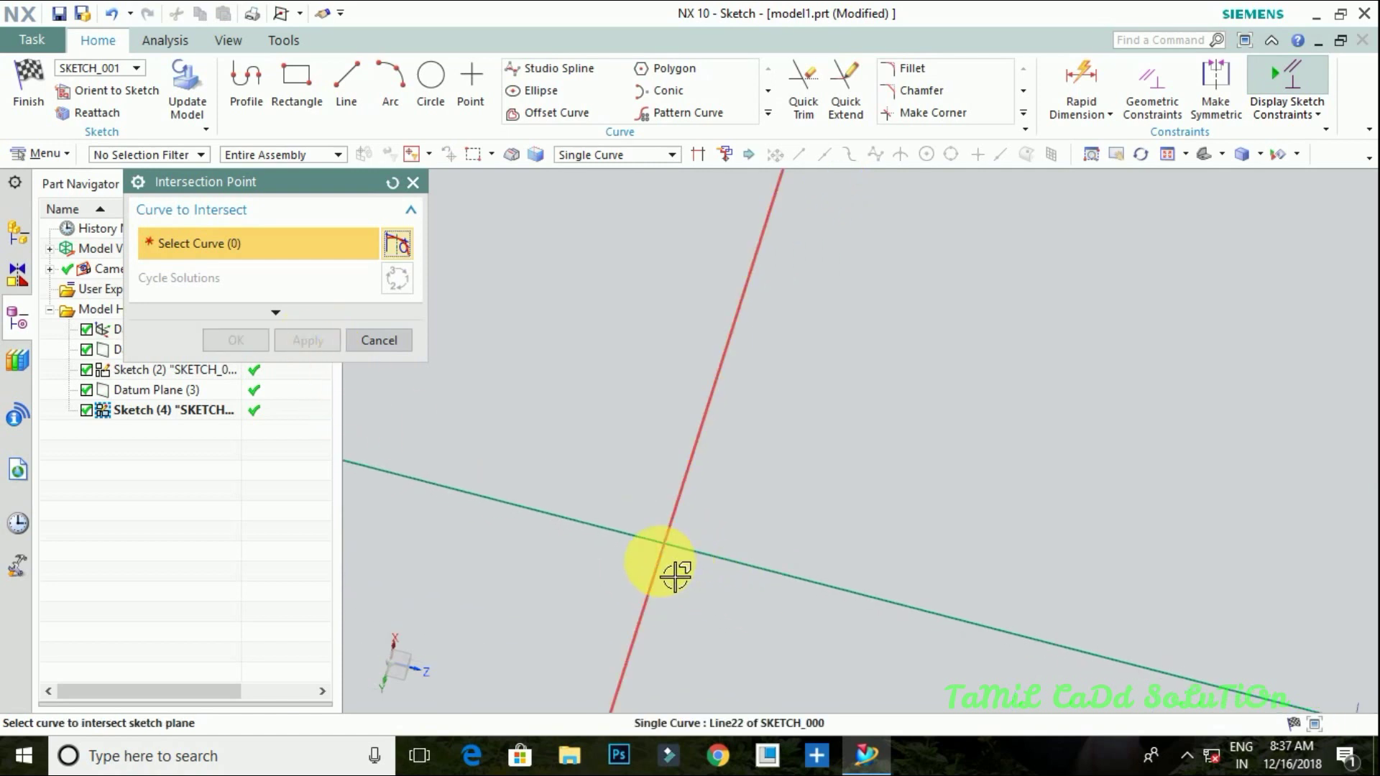
pyautogui.press('Escape')
pyautogui.moveTo(755, 585); pyautogui.dragTo(733, 685, button='middle')
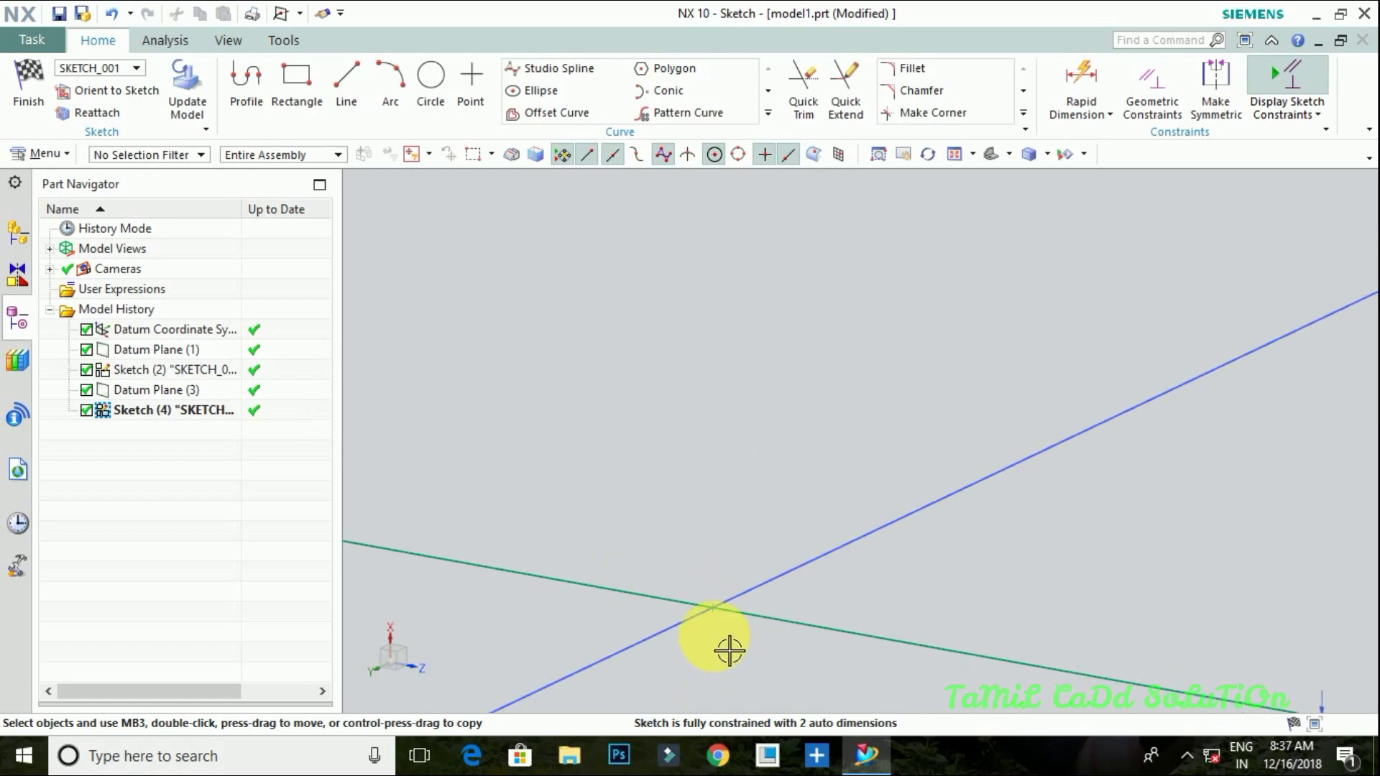
# - Activate Line, zoom out to the datum planes, and expand the Curve gallery list again
pyautogui.click(348, 80)
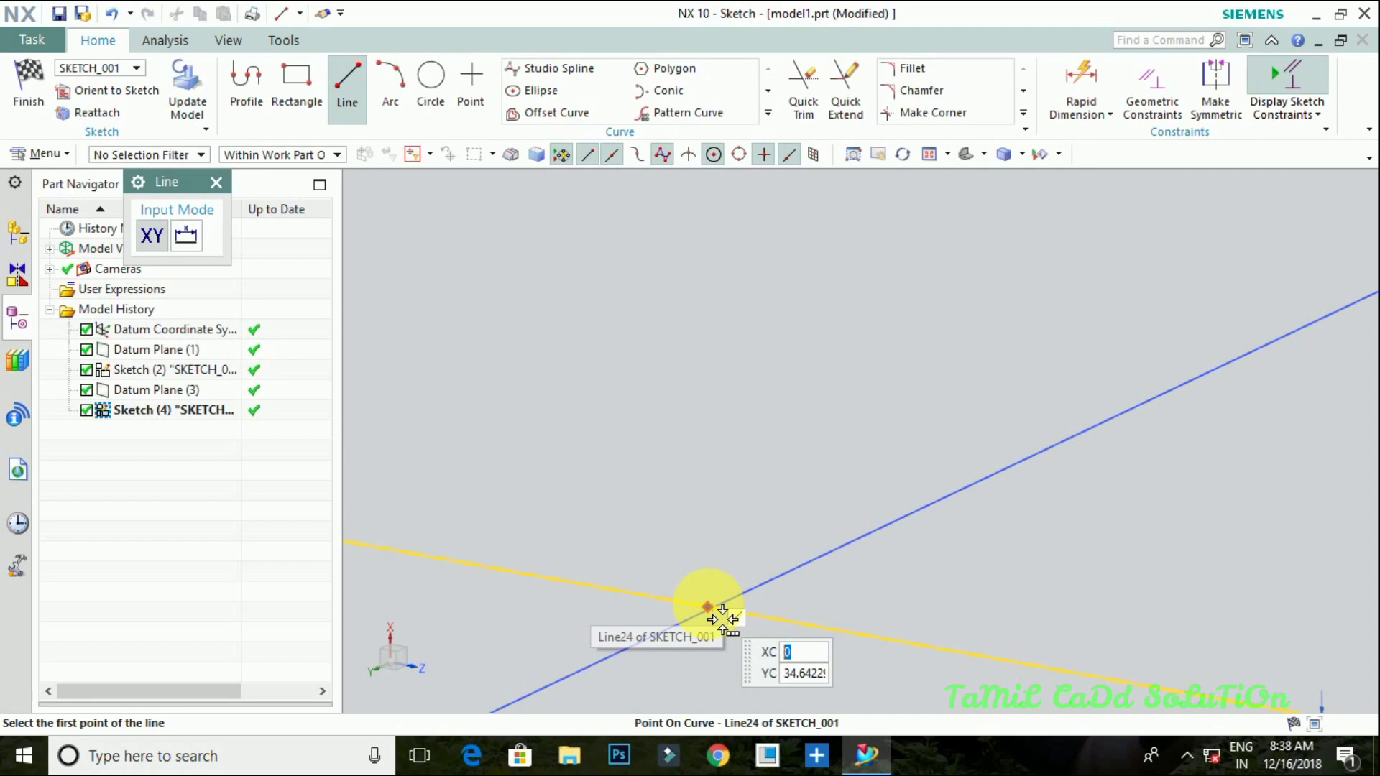
pyautogui.scroll(3, 730, 640)
pyautogui.scroll(3, 722, 651)
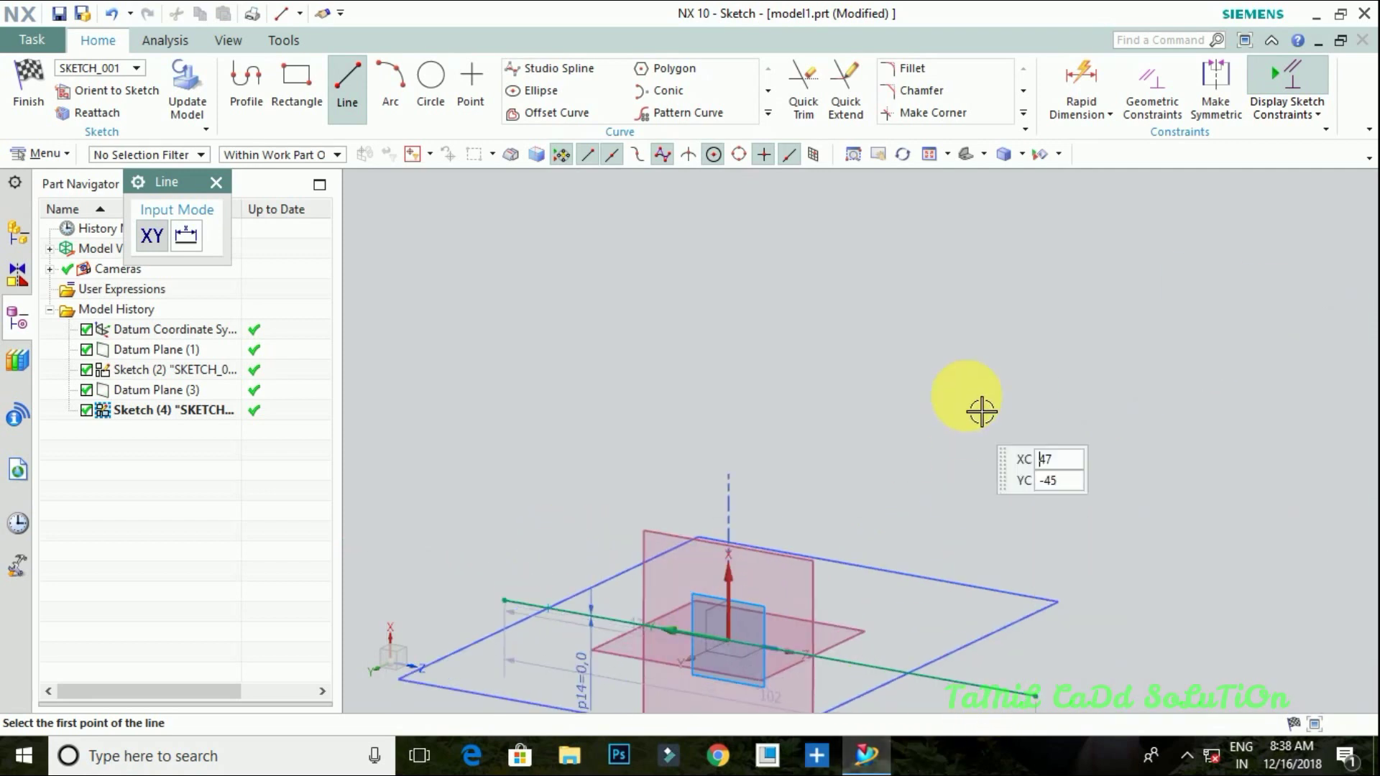
pyautogui.scroll(2, 977, 460)
pyautogui.scroll(-2, 981, 517)
pyautogui.scroll(-2, 963, 543)
pyautogui.scroll(-3, 899, 518)
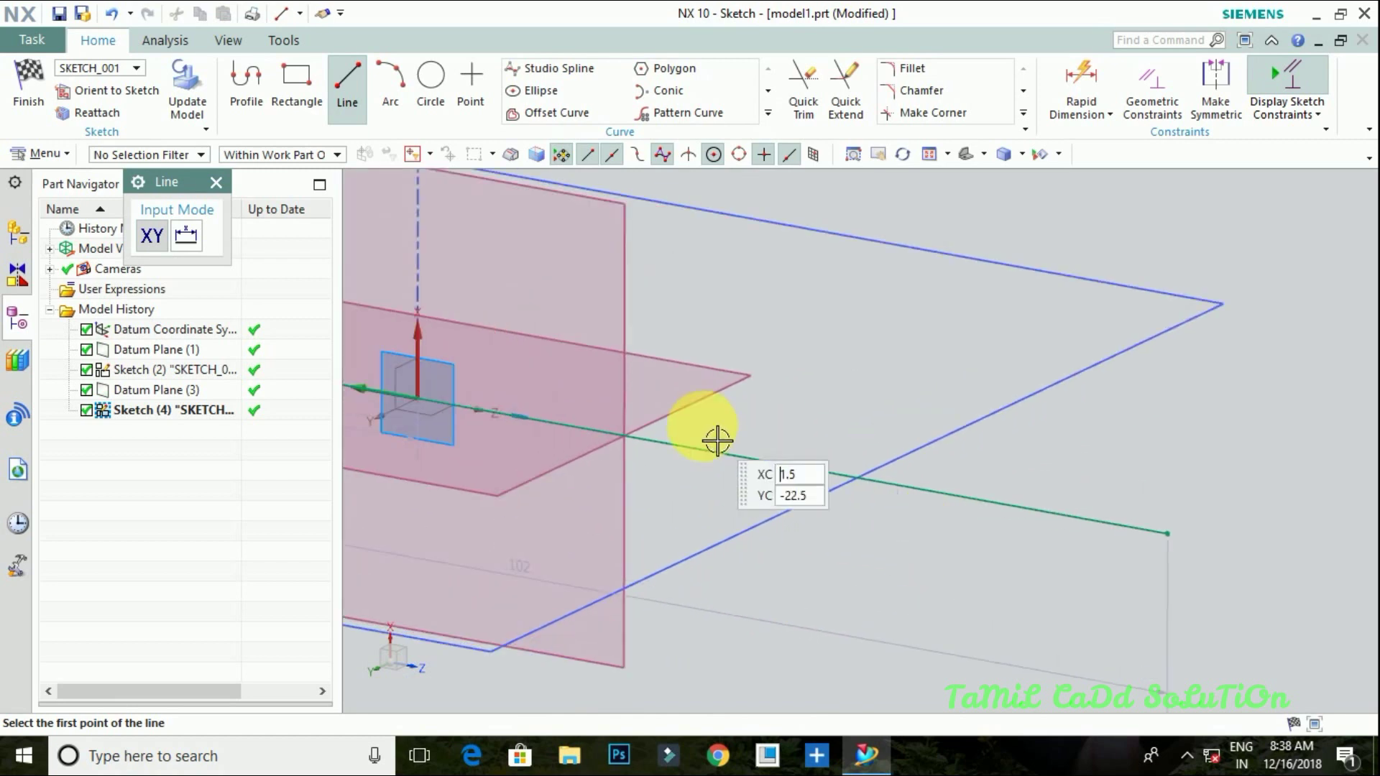
pyautogui.click(766, 113)
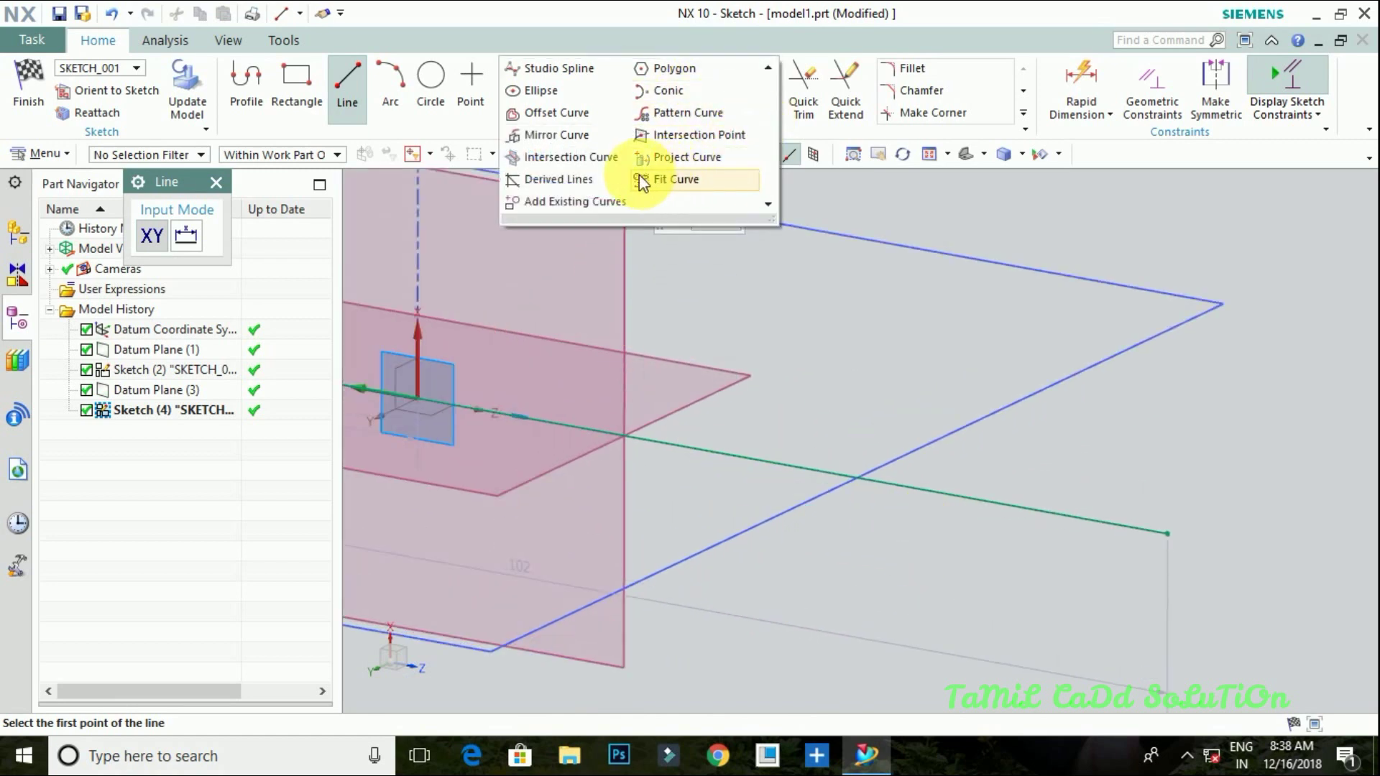
# - Add an Intersection Point on Line20 at the sketch plane and confirm with OK
pyautogui.click(701, 137)
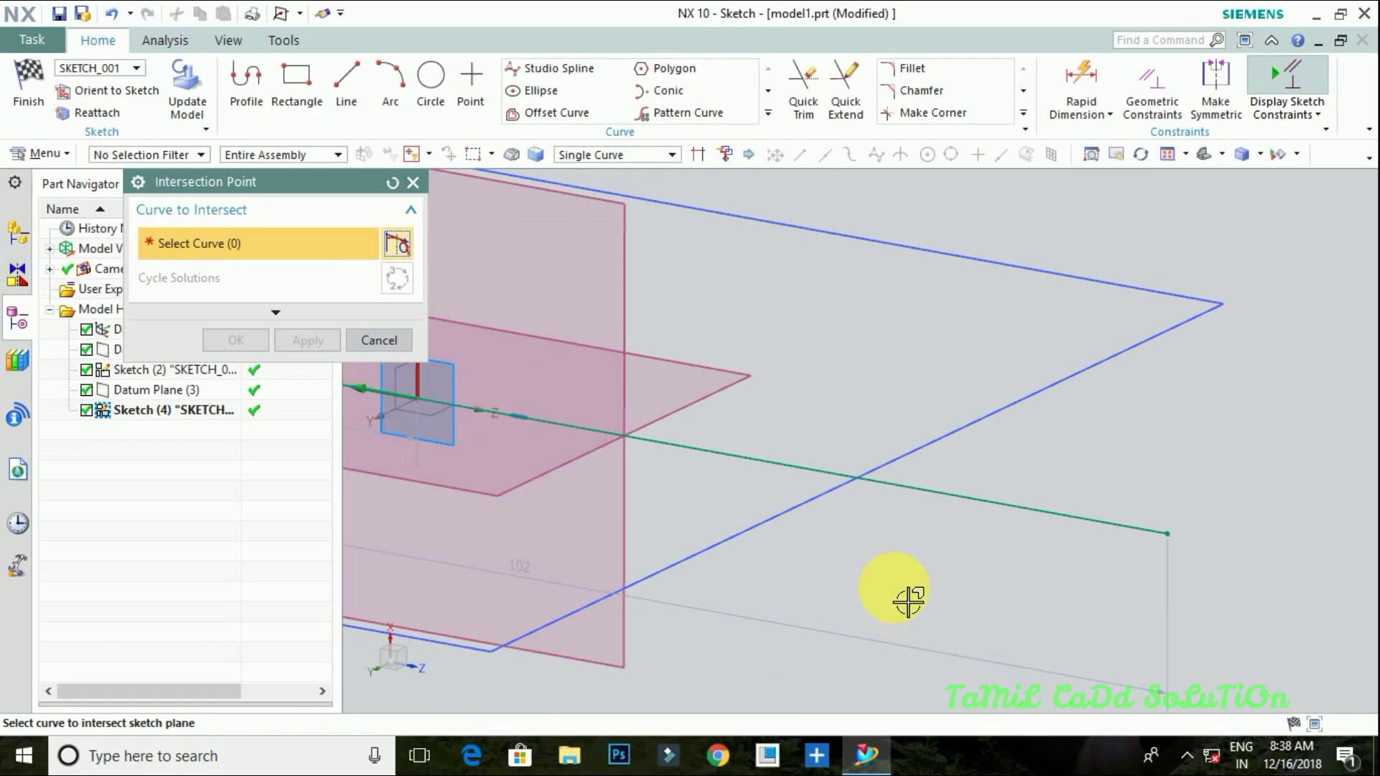
pyautogui.click(858, 506)
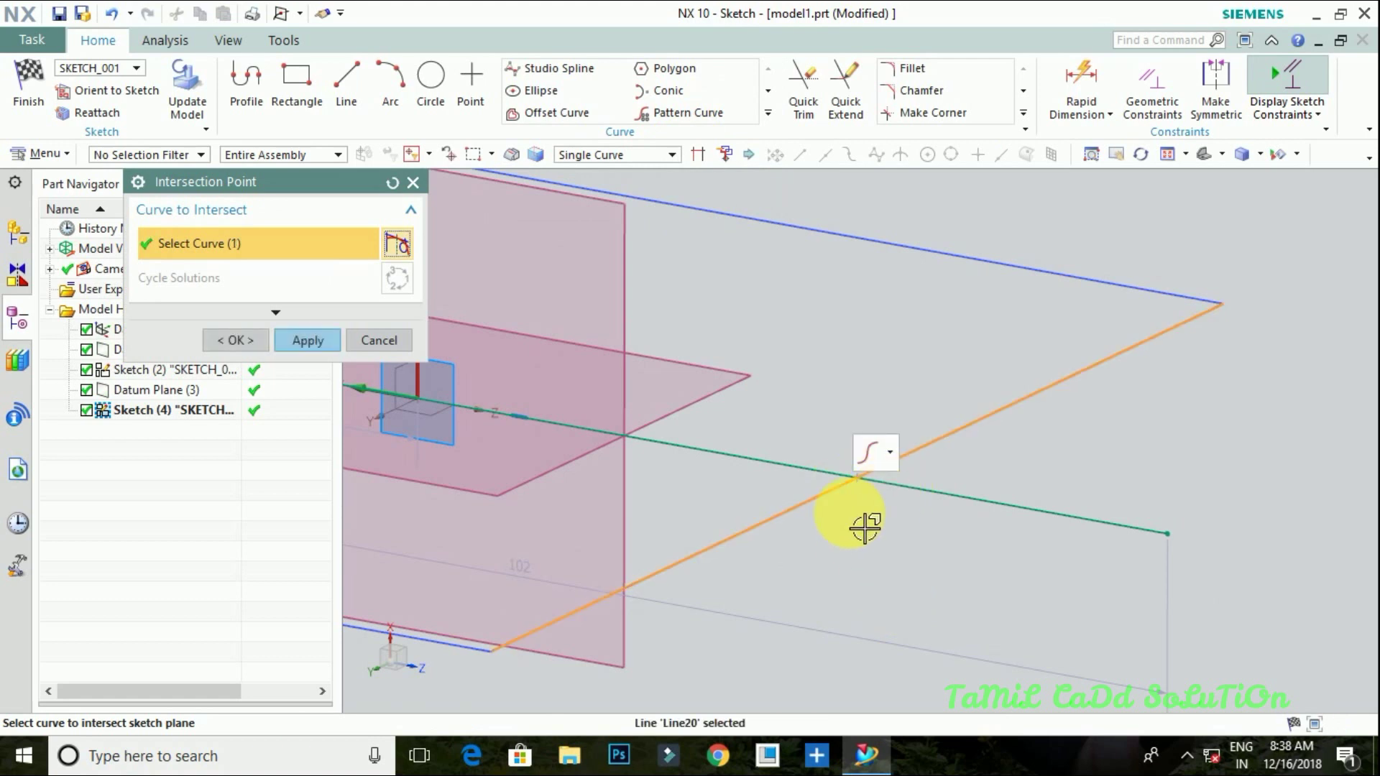
pyautogui.click(237, 337)
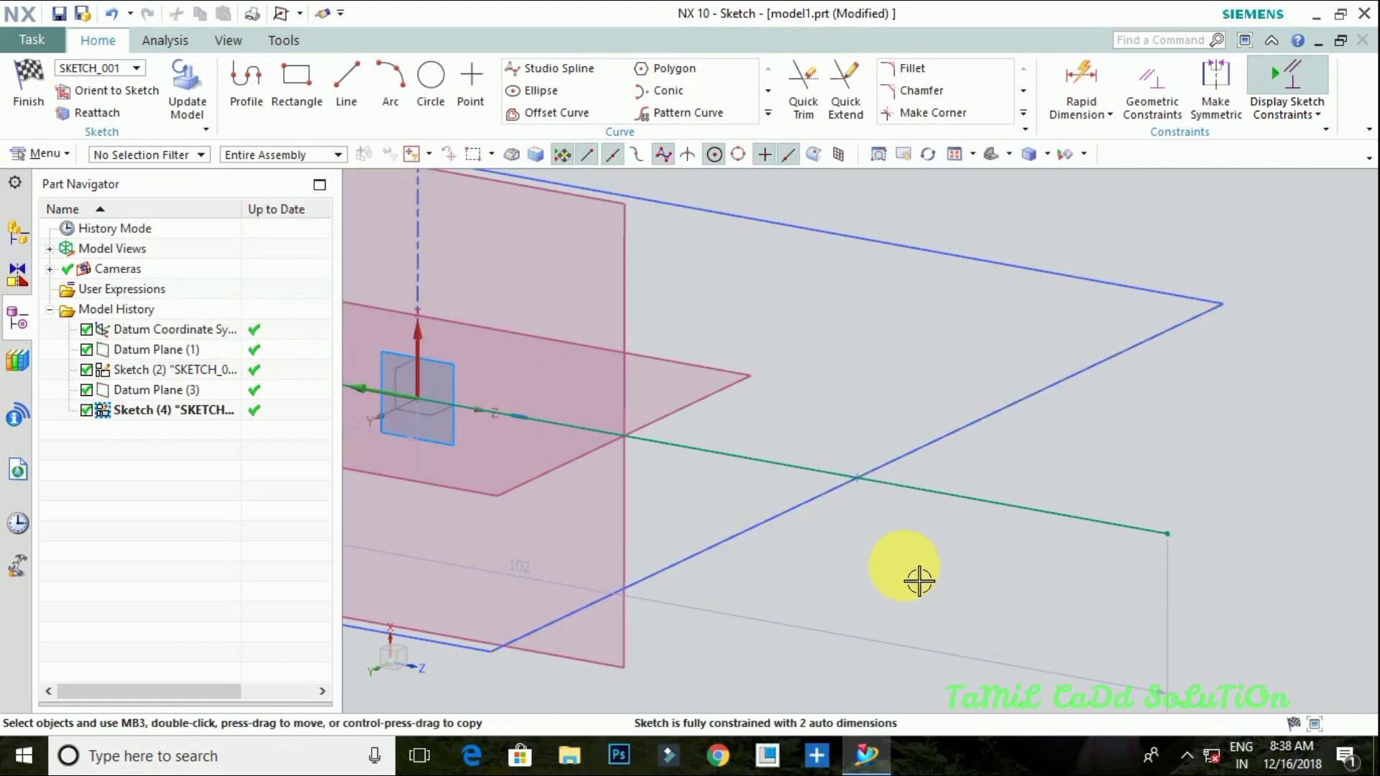
pyautogui.scroll(-5, 904, 554)
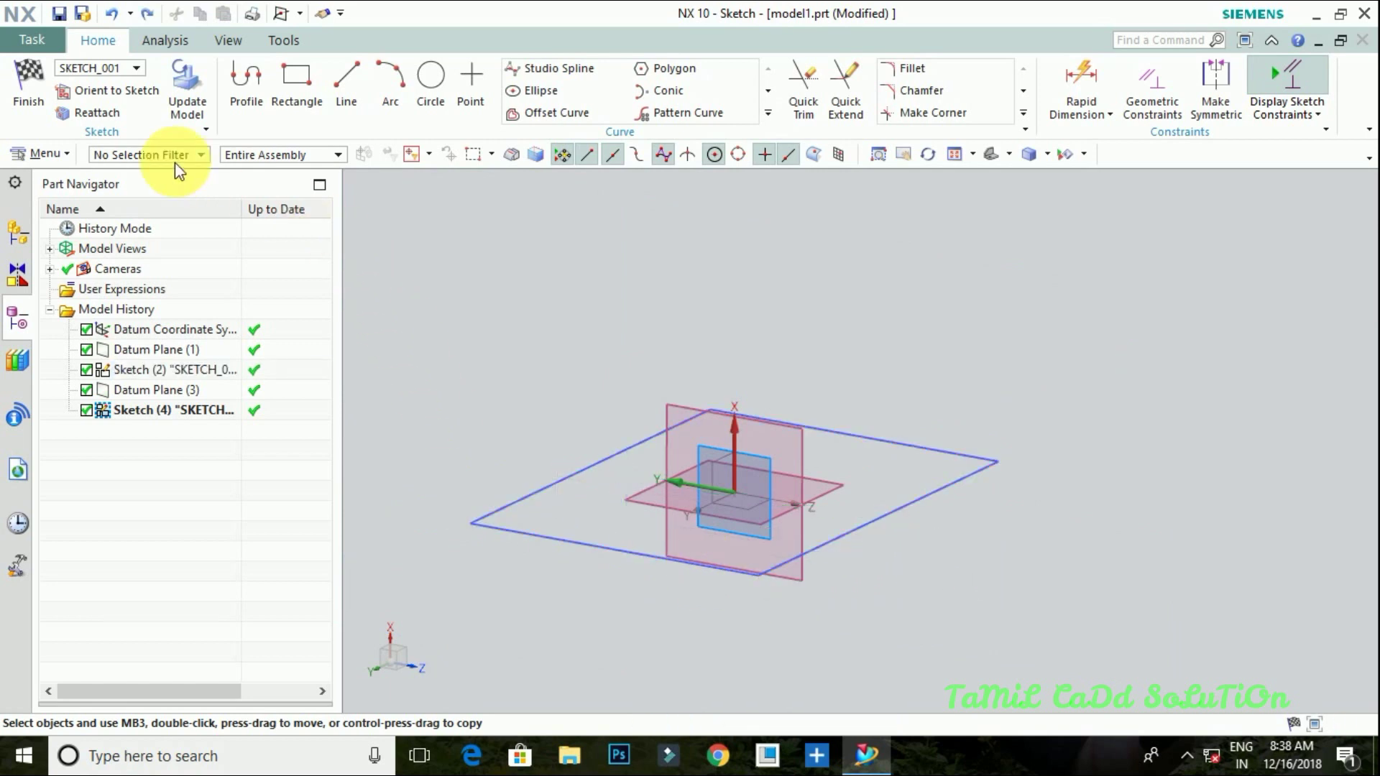
# - Finish the sketch and extrude its four curves from Start -160 mm to End 80 mm
pyautogui.click(26, 88)
pyautogui.moveTo(862, 432)
pyautogui.mouseDown(button='middle')
pyautogui.moveTo(994, 590)
pyautogui.moveTo(918, 478)
pyautogui.mouseUp(button='middle')
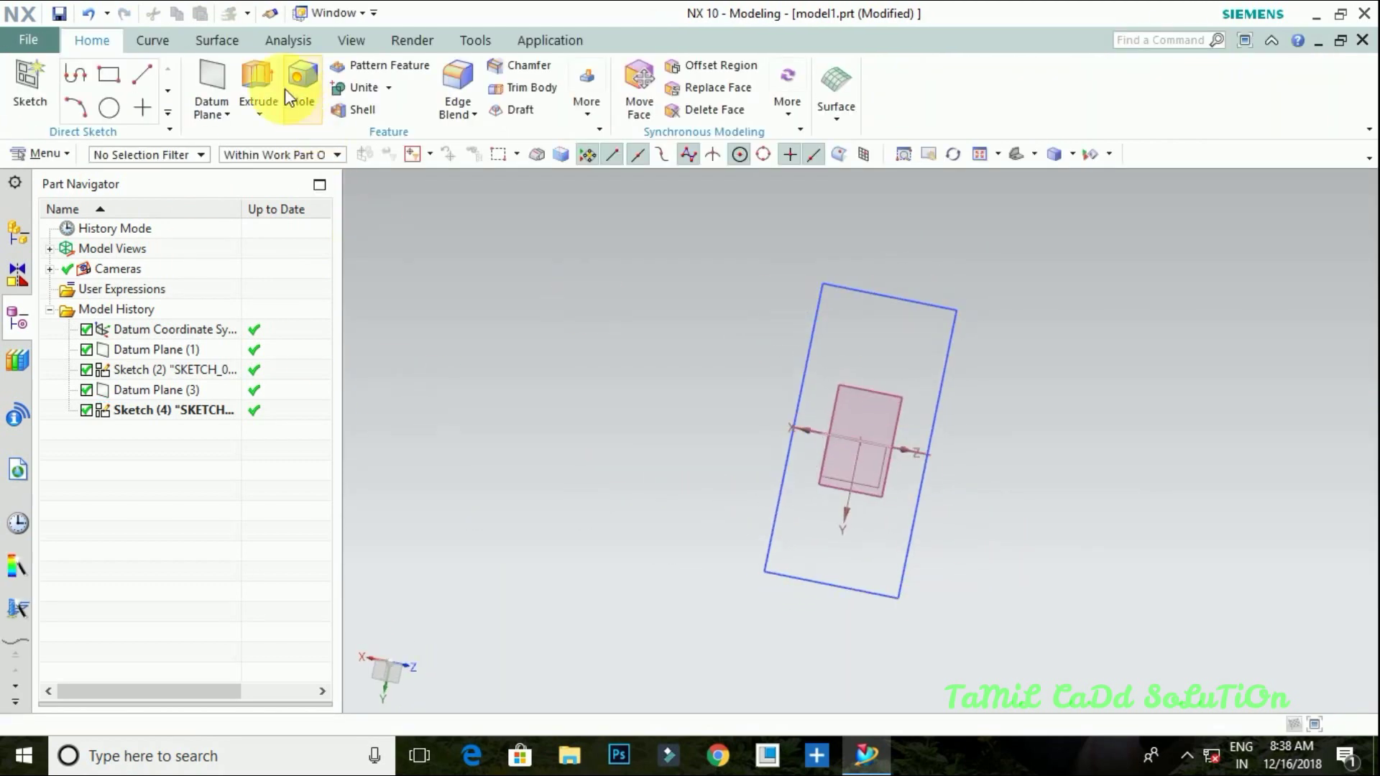
pyautogui.click(268, 87)
pyautogui.click(935, 316)
pyautogui.moveTo(571, 521)
pyautogui.mouseDown(button='middle')
pyautogui.moveTo(733, 579)
pyautogui.moveTo(683, 560)
pyautogui.moveTo(657, 530)
pyautogui.mouseUp(button='middle')
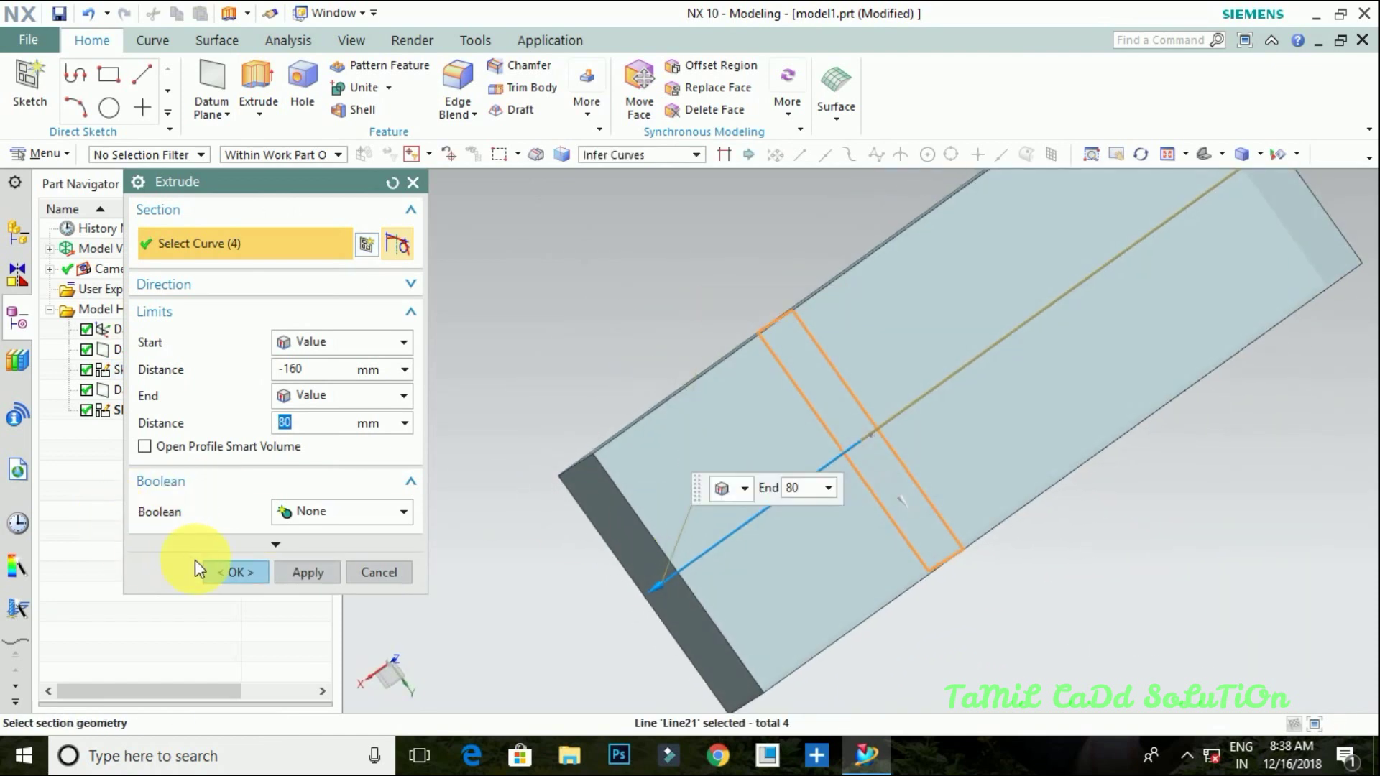
pyautogui.click(244, 572)
pyautogui.moveTo(555, 462)
pyautogui.mouseDown(button='middle')
pyautogui.moveTo(721, 508)
pyautogui.moveTo(727, 422)
pyautogui.moveTo(705, 496)
pyautogui.moveTo(856, 458)
pyautogui.mouseUp(button='middle')
pyautogui.scroll(3, 776, 507)
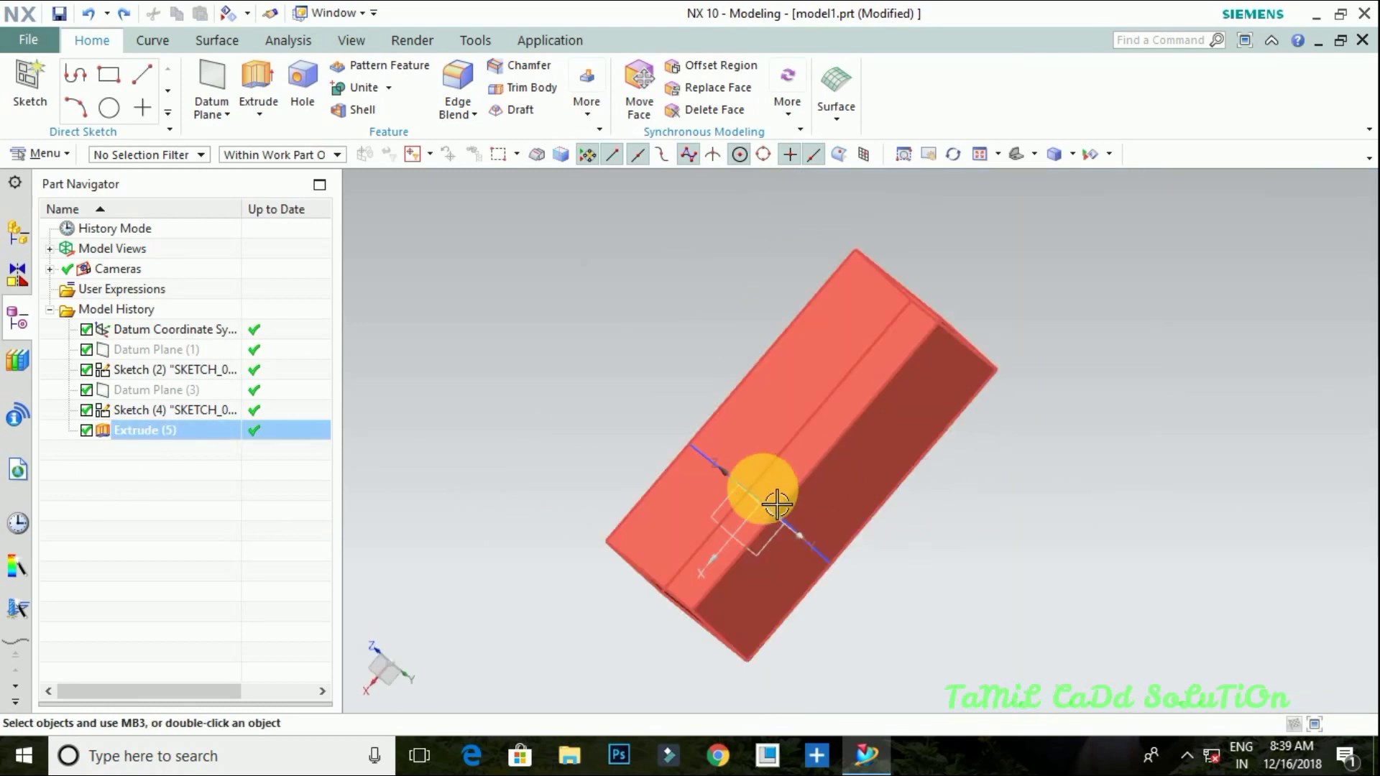
pyautogui.scroll(3, 770, 511)
pyautogui.scroll(2, 461, 460)
# - Hide Sketch (2) so only the rectangular block remains visible
pyautogui.click(190, 379)
pyautogui.rightClick(190, 379)
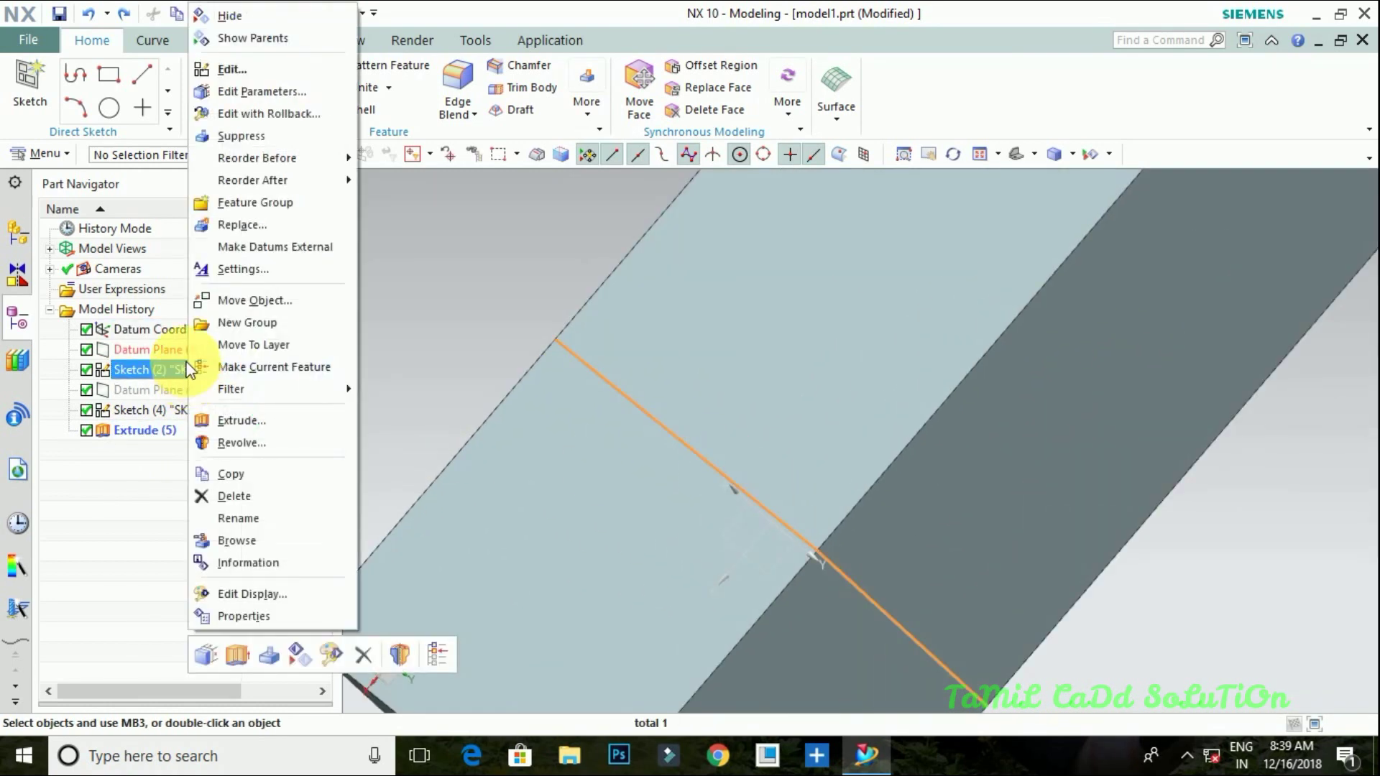
pyautogui.click(231, 16)
pyautogui.moveTo(590, 316)
pyautogui.mouseDown(button='middle')
pyautogui.moveTo(616, 293)
pyautogui.moveTo(646, 400)
pyautogui.moveTo(714, 327)
pyautogui.moveTo(625, 395)
pyautogui.mouseUp(button='middle')
pyautogui.scroll(-4, 625, 394)
pyautogui.moveTo(714, 395); pyautogui.dragTo(672, 421, button='middle')
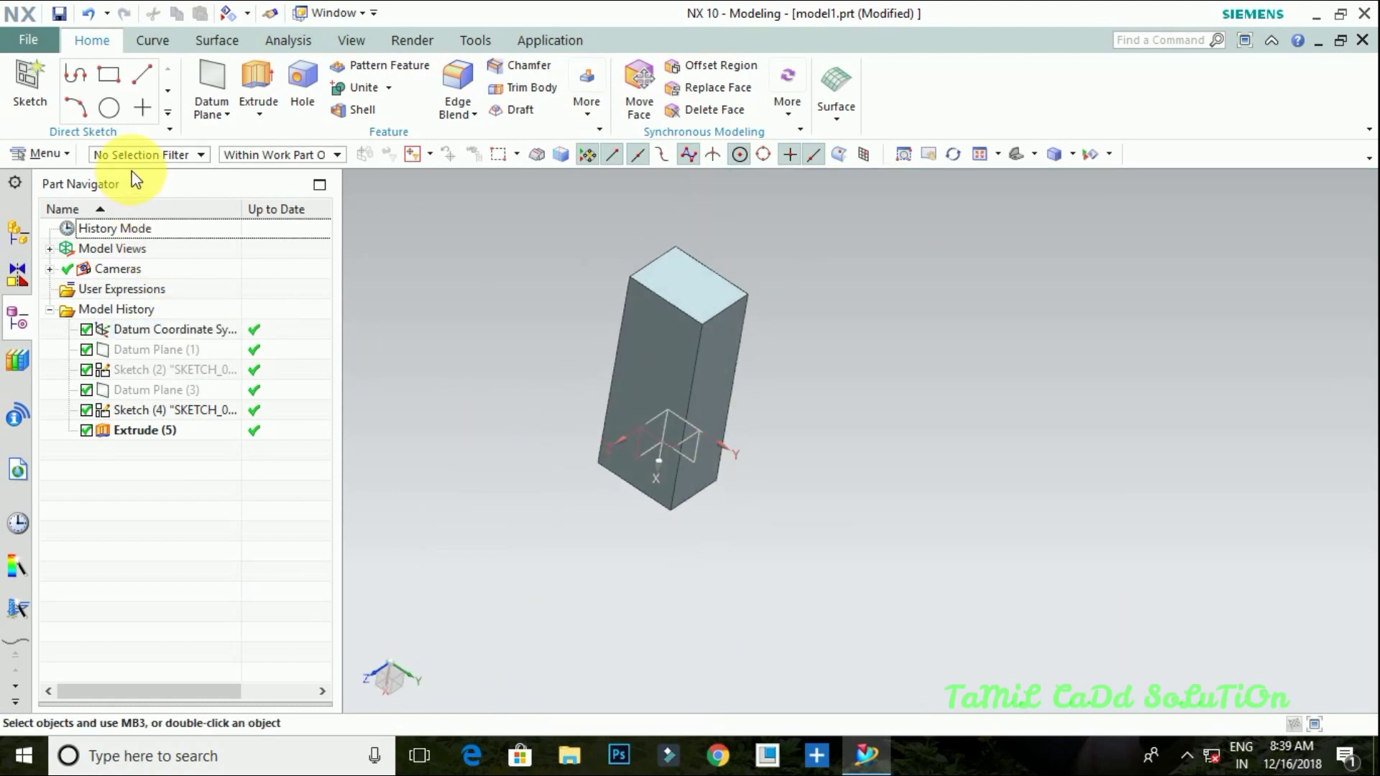
# - Create a new sketch with Create Plane on the block's front face
pyautogui.click(18, 153)
pyautogui.moveTo(52, 246)
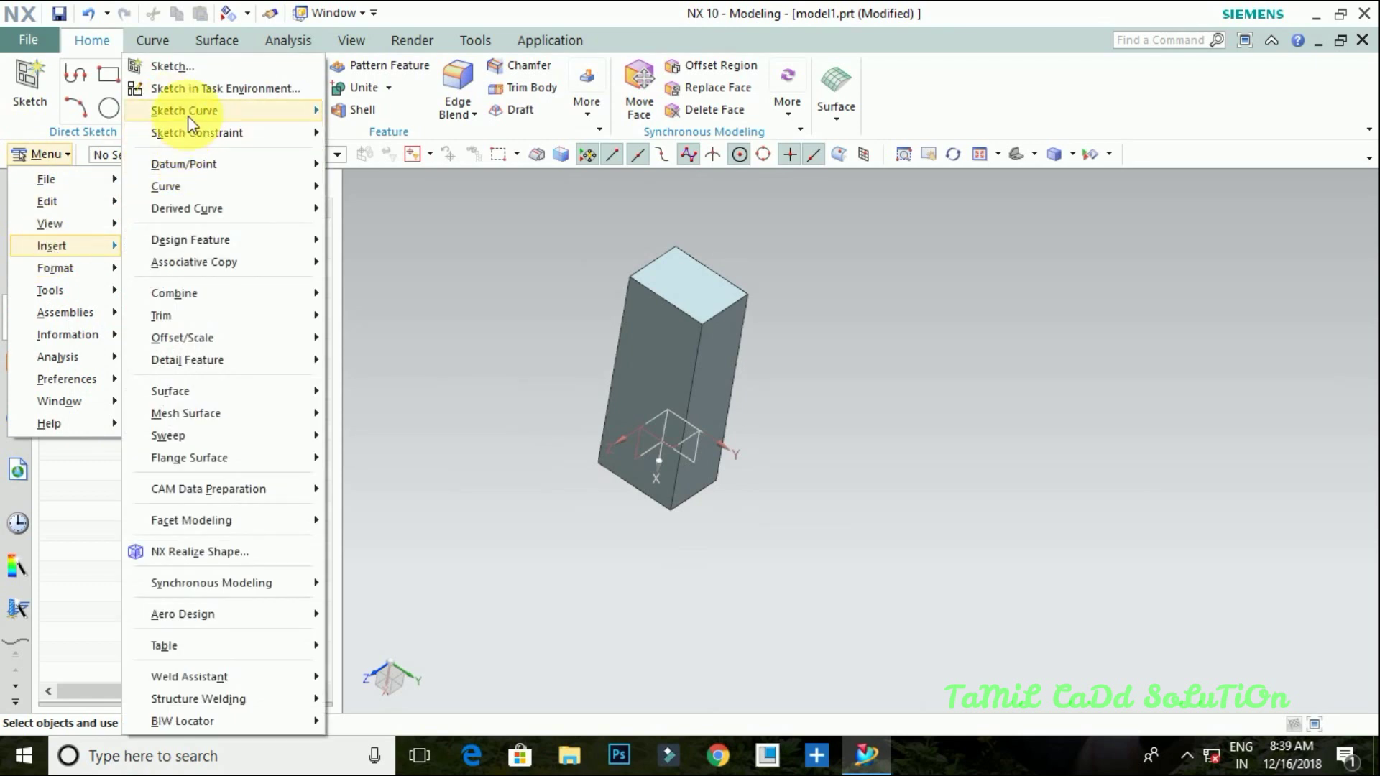
pyautogui.click(198, 88)
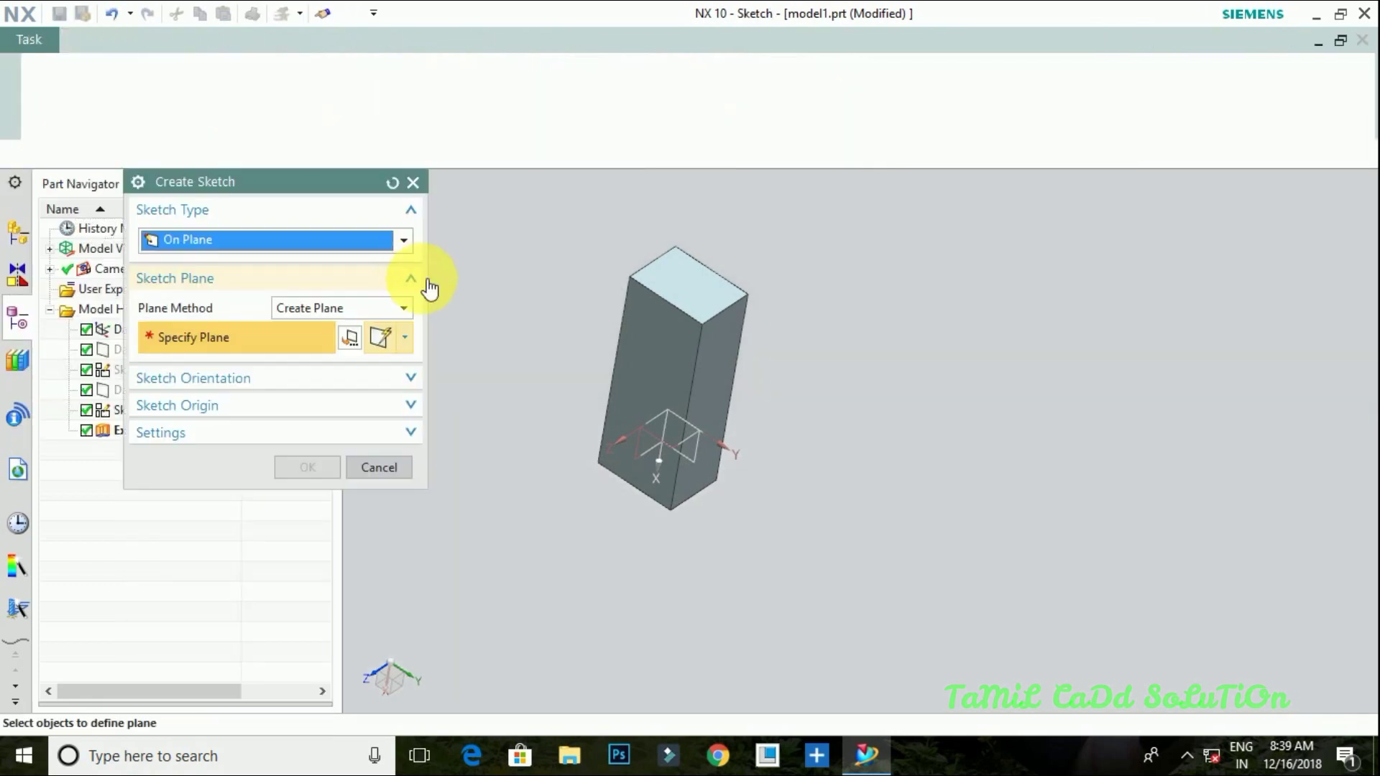
pyautogui.click(362, 309)
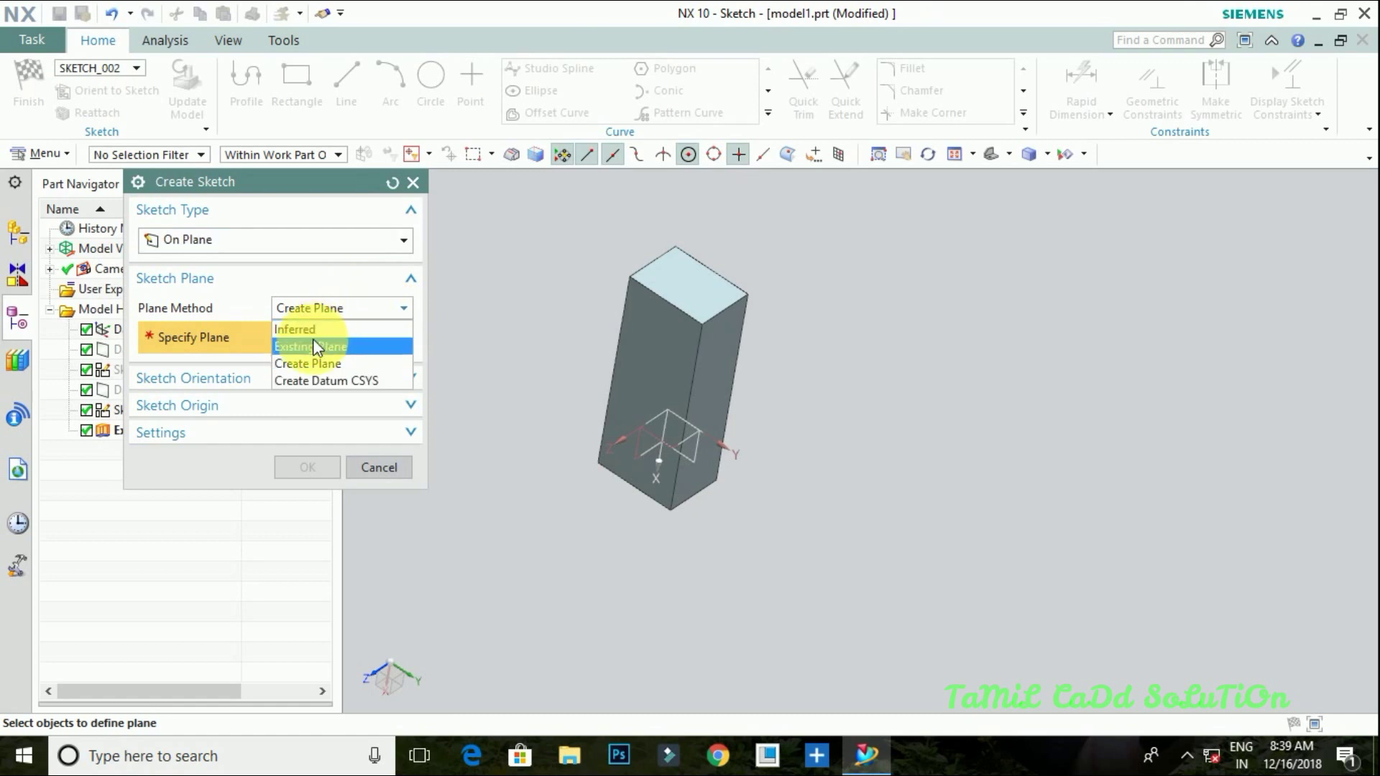
pyautogui.click(320, 365)
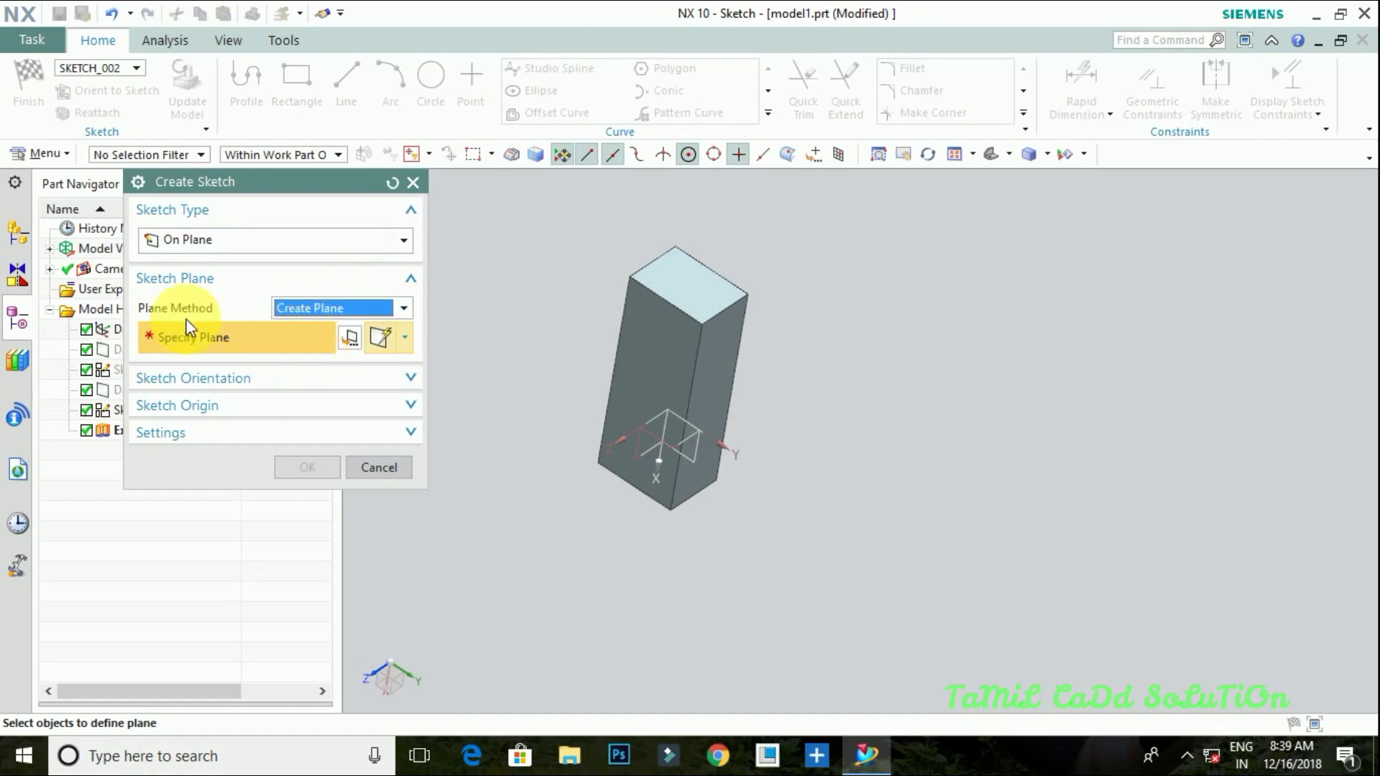
pyautogui.click(654, 379)
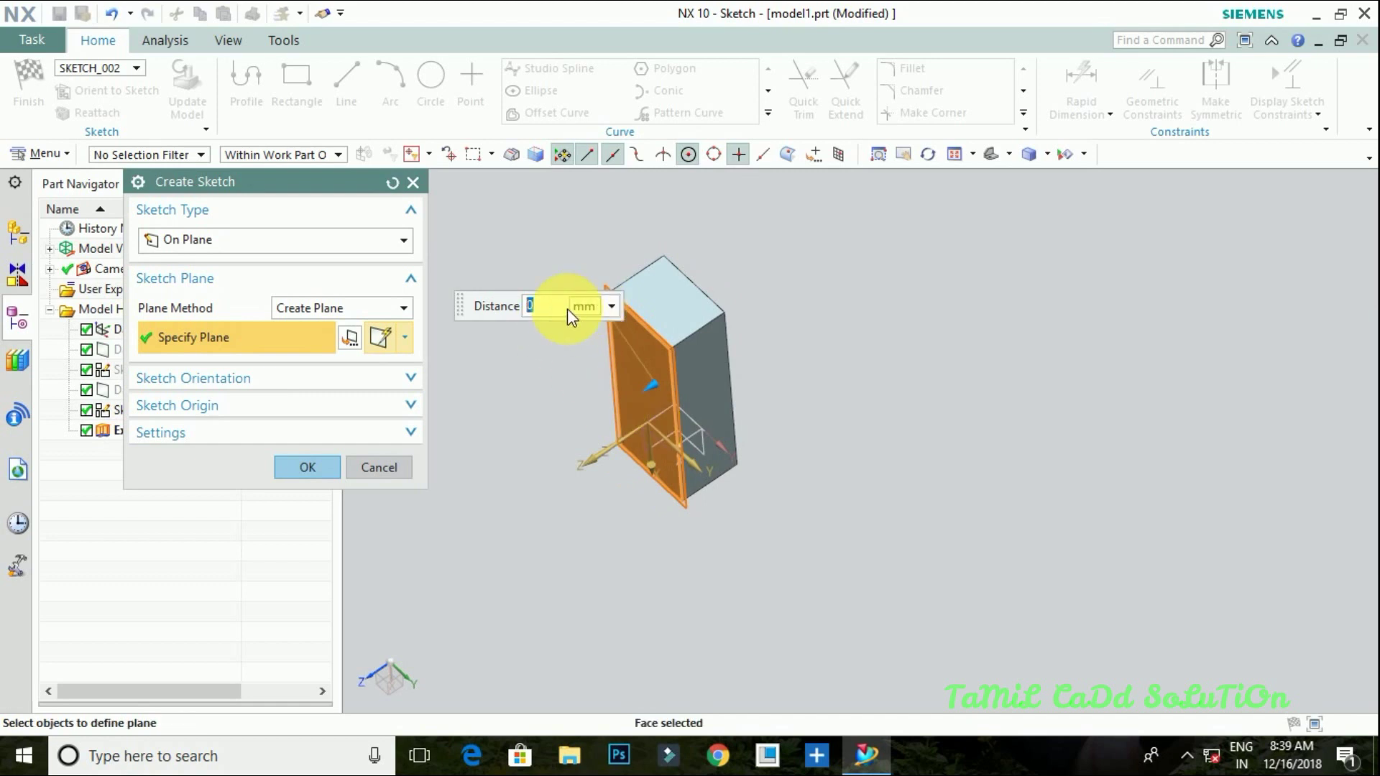
pyautogui.scroll(-4, 567, 308)
pyautogui.moveTo(565, 370)
pyautogui.mouseDown(button='middle')
pyautogui.moveTo(529, 429)
pyautogui.moveTo(548, 401)
pyautogui.mouseUp(button='middle')
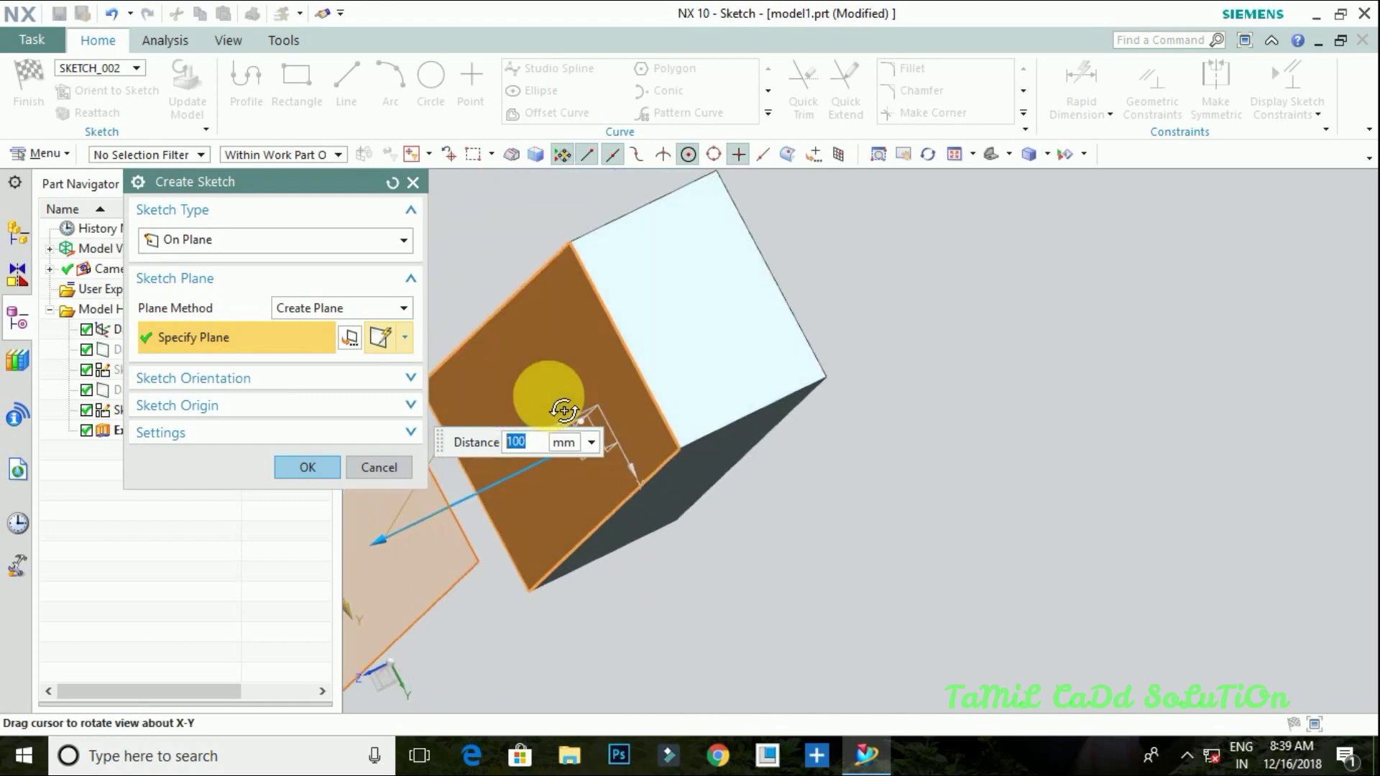
pyautogui.click(307, 467)
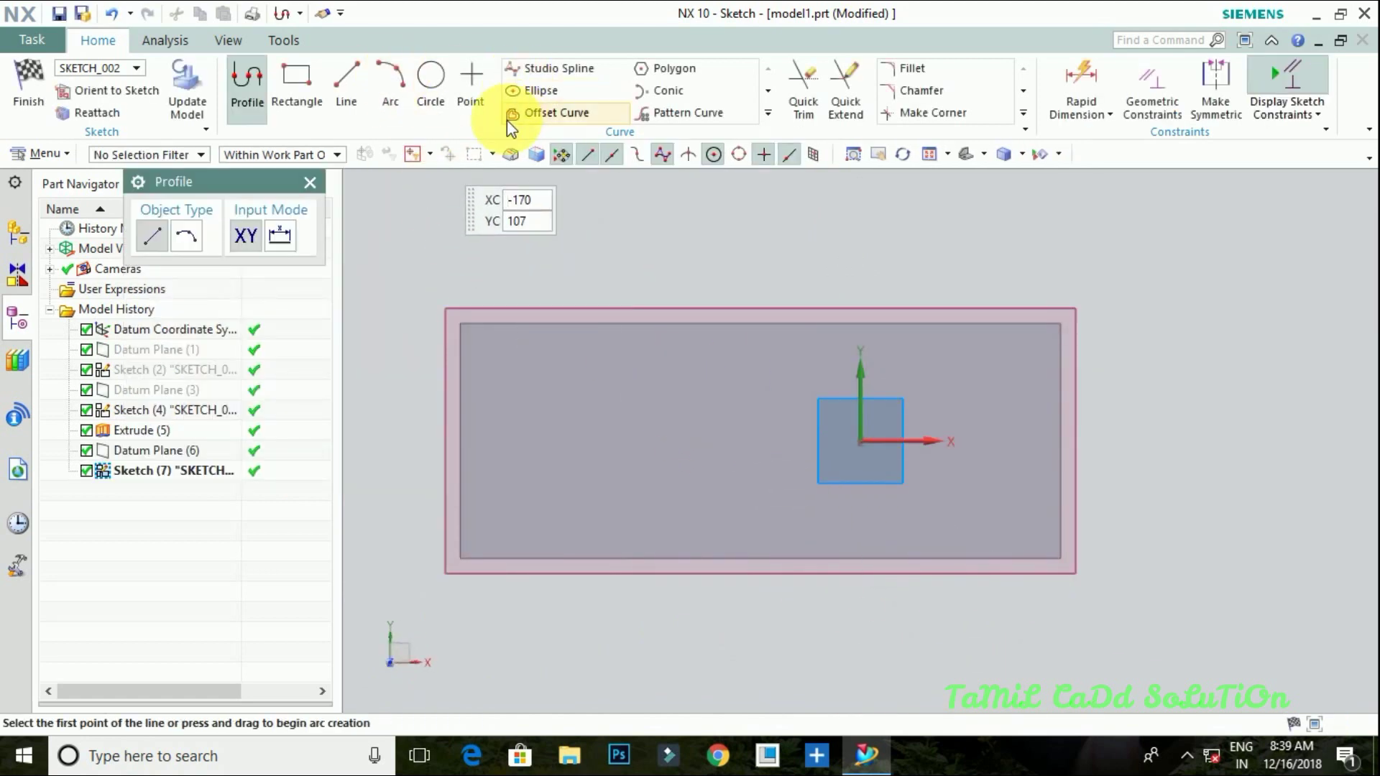
# - Draw an eight-point wavy Studio Spline across the block outline and finish the sketch
pyautogui.click(535, 68)
pyautogui.scroll(2, 856, 378)
pyautogui.scroll(1, 837, 431)
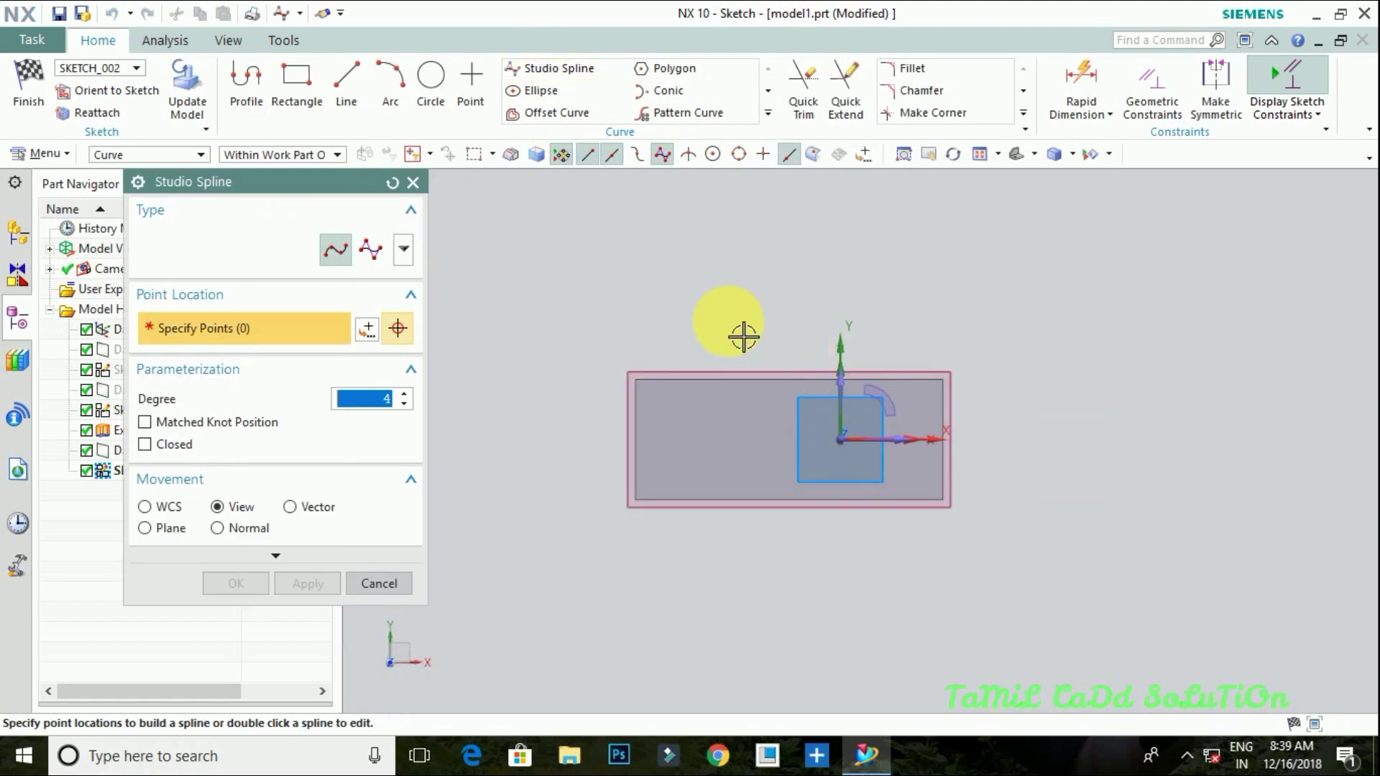
pyautogui.click(689, 329)
pyautogui.click(759, 402)
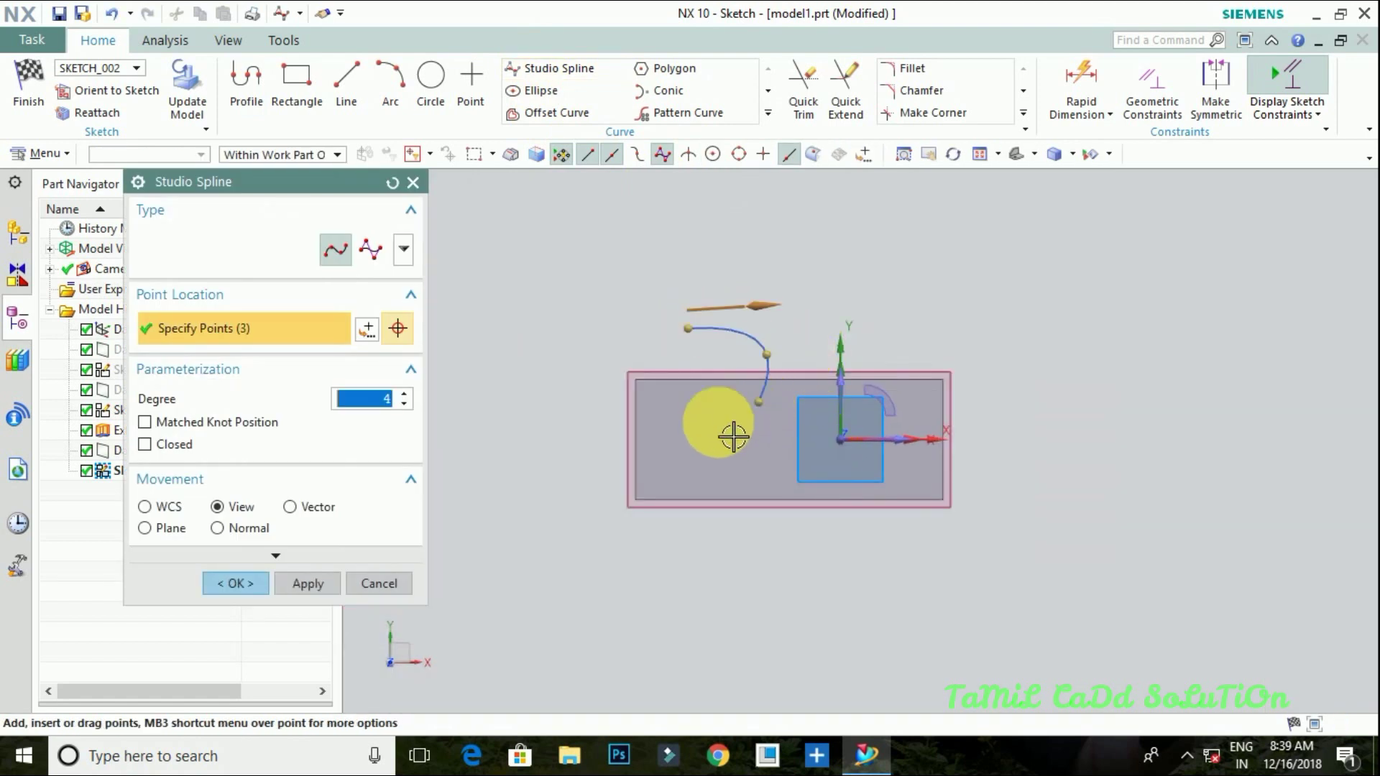
pyautogui.click(700, 435)
pyautogui.click(734, 477)
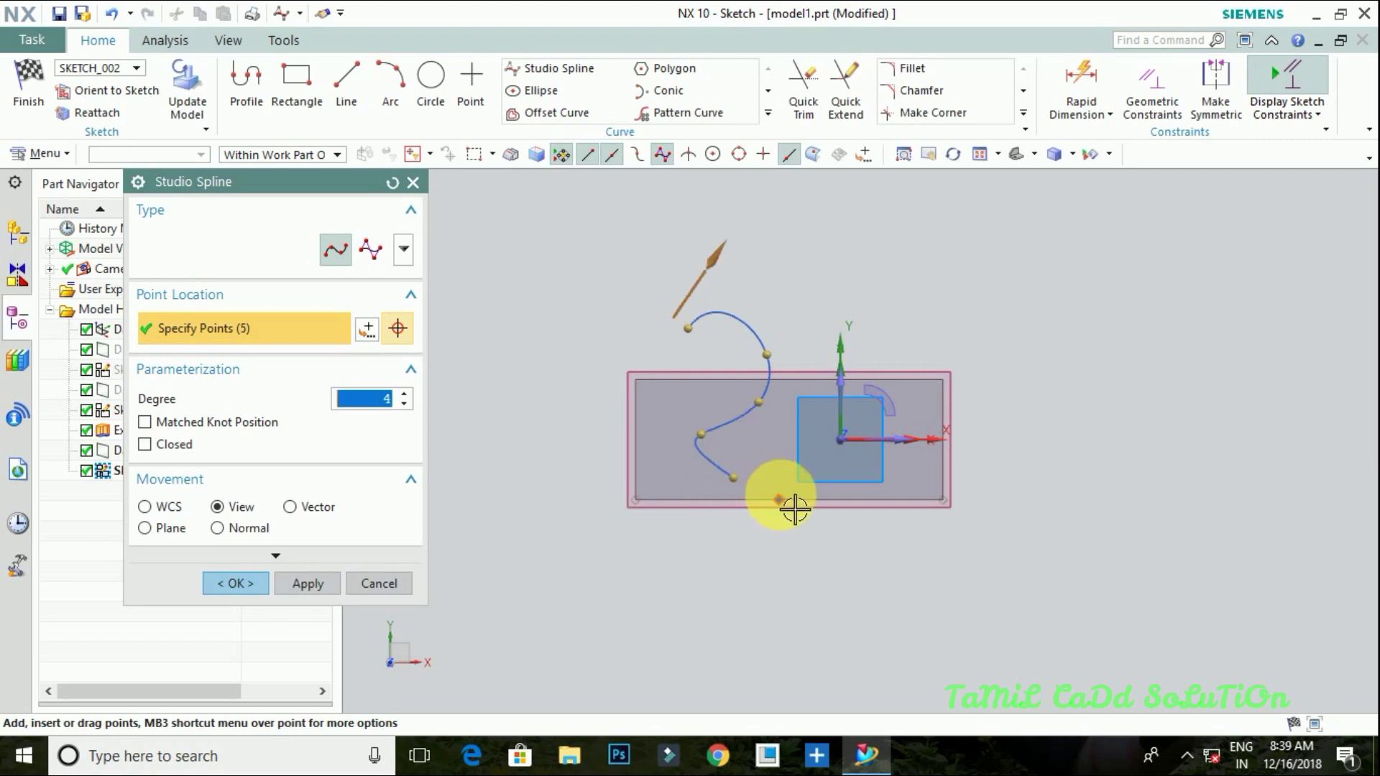
pyautogui.click(808, 487)
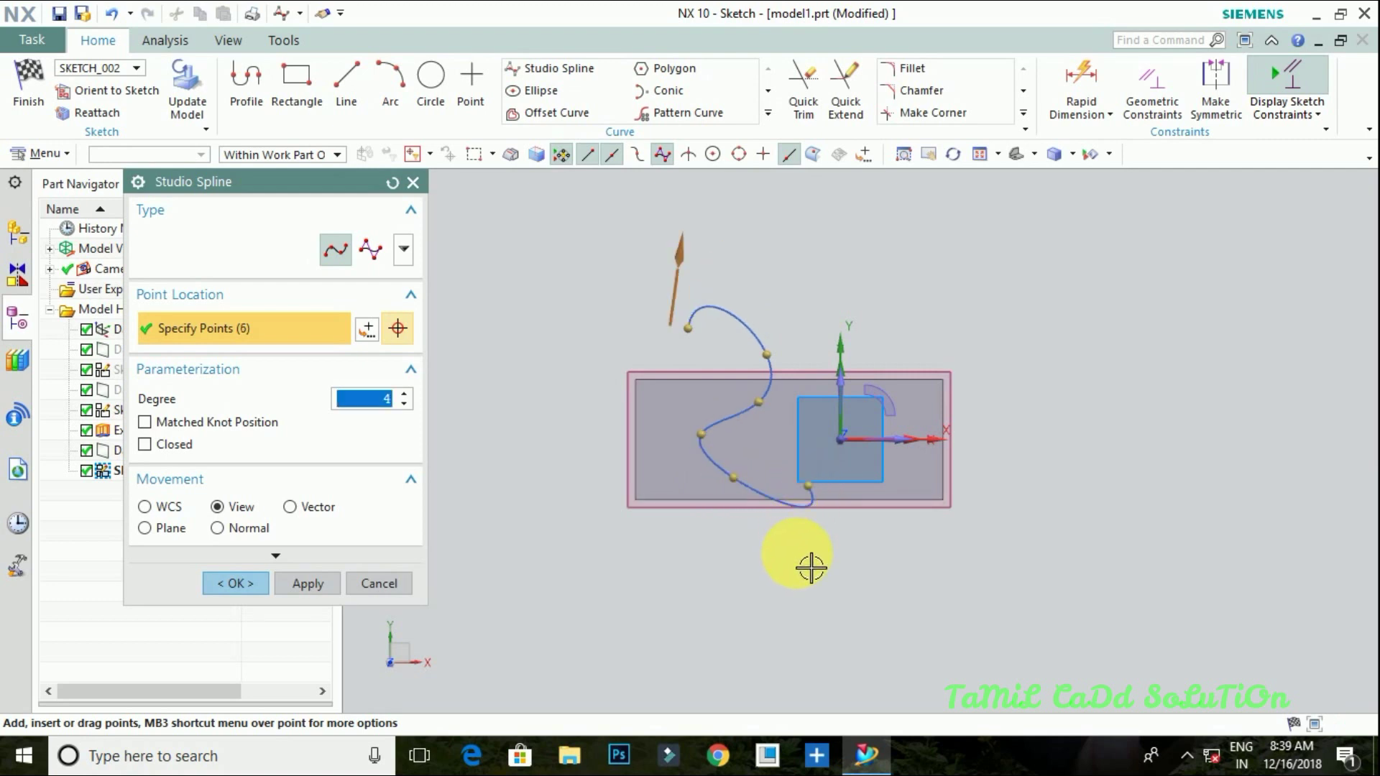
pyautogui.click(727, 586)
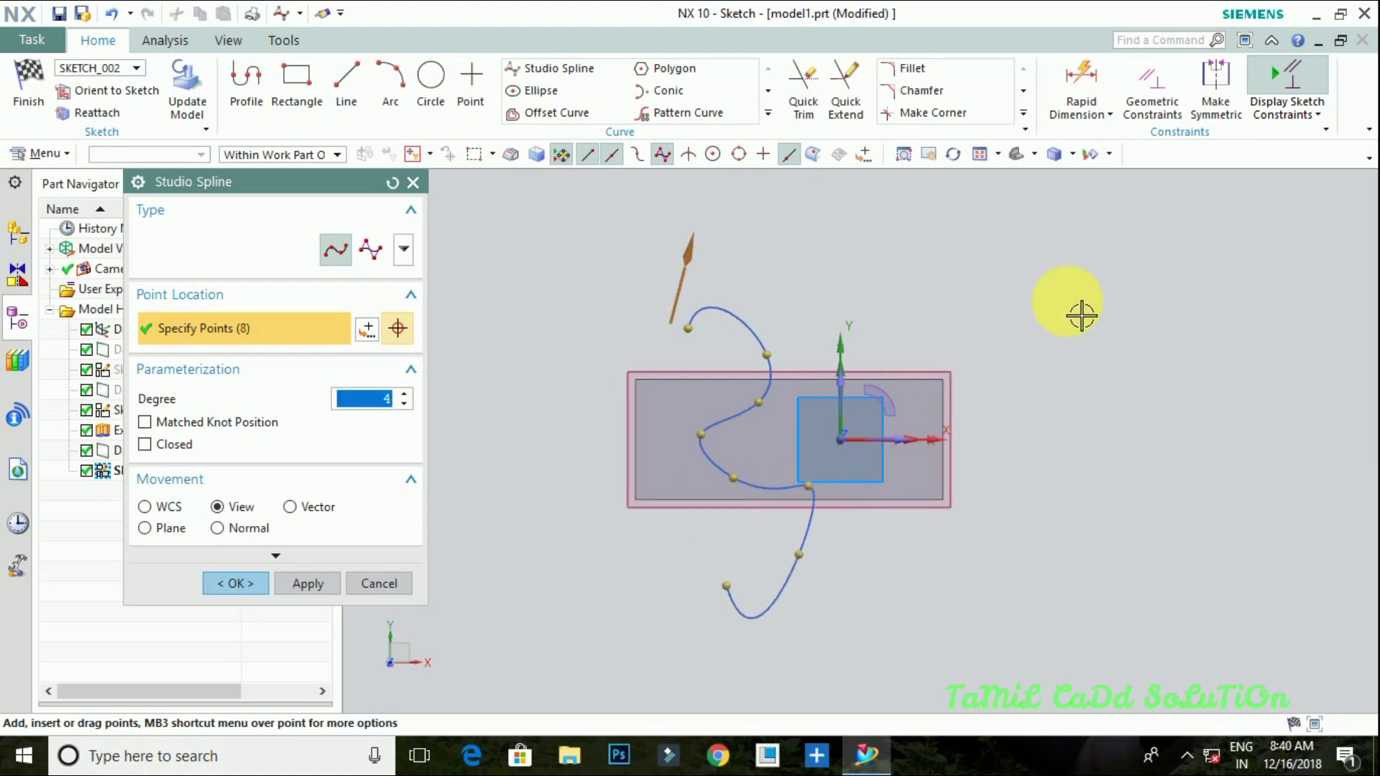
pyautogui.click(232, 588)
pyautogui.click(41, 112)
pyautogui.moveTo(631, 431)
pyautogui.mouseDown(button='middle')
pyautogui.moveTo(888, 486)
pyautogui.moveTo(885, 525)
pyautogui.mouseUp(button='middle')
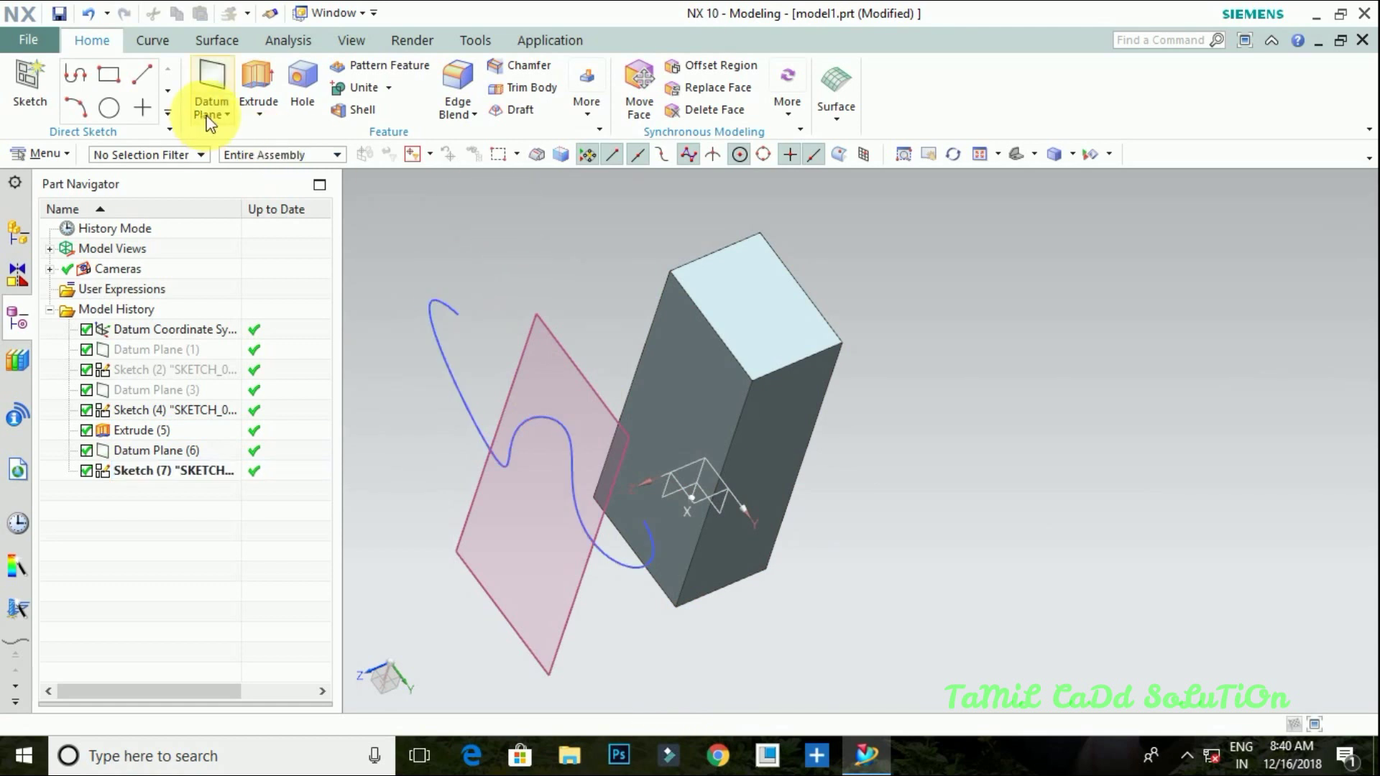
# - Extrude the wavy spline as a sheet from Start -320 mm to End 80 mm
pyautogui.click(257, 79)
pyautogui.click(536, 443)
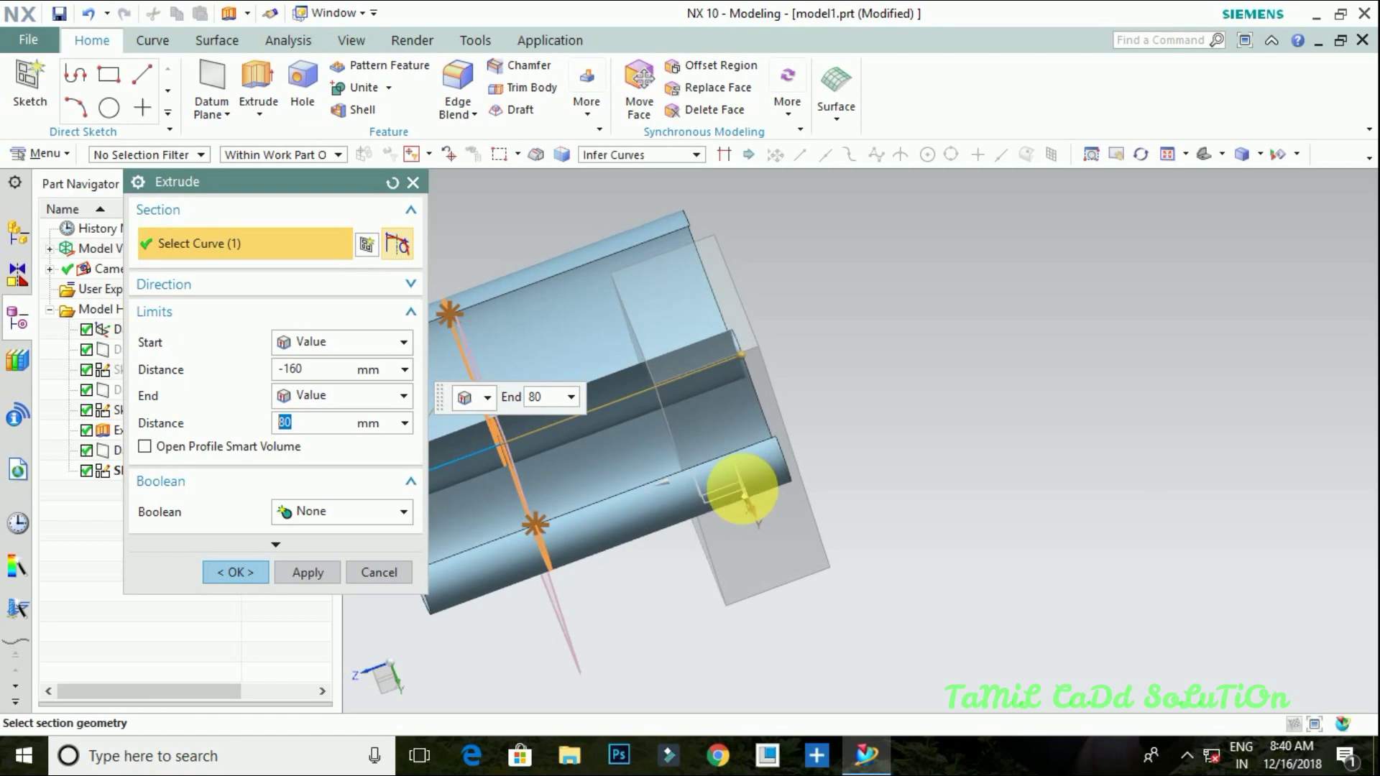
pyautogui.moveTo(732, 352)
pyautogui.mouseDown()
pyautogui.moveTo(893, 323)
pyautogui.moveTo(530, 524)
pyautogui.mouseUp()
pyautogui.moveTo(530, 524)
pyautogui.mouseDown(button='middle')
pyautogui.moveTo(691, 459)
pyautogui.moveTo(705, 407)
pyautogui.mouseUp(button='middle')
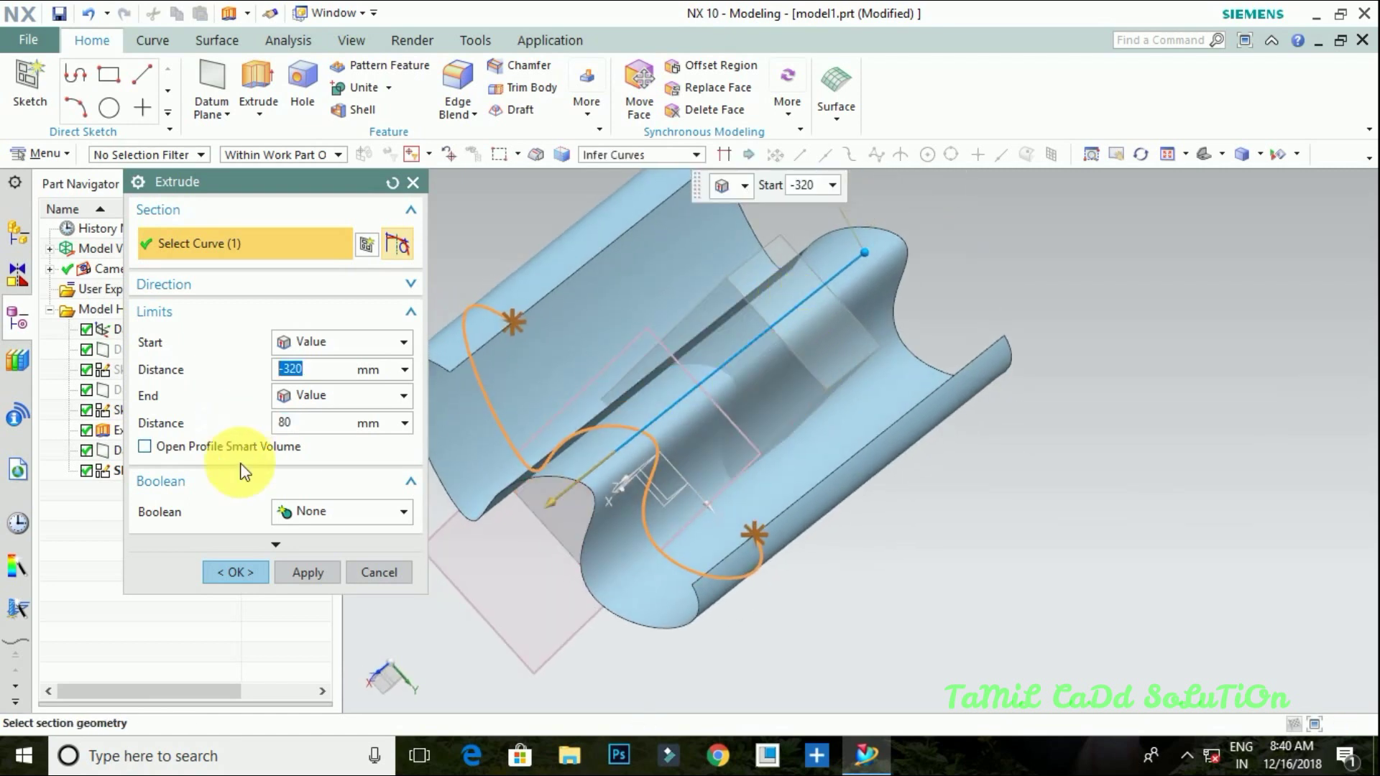
pyautogui.click(229, 574)
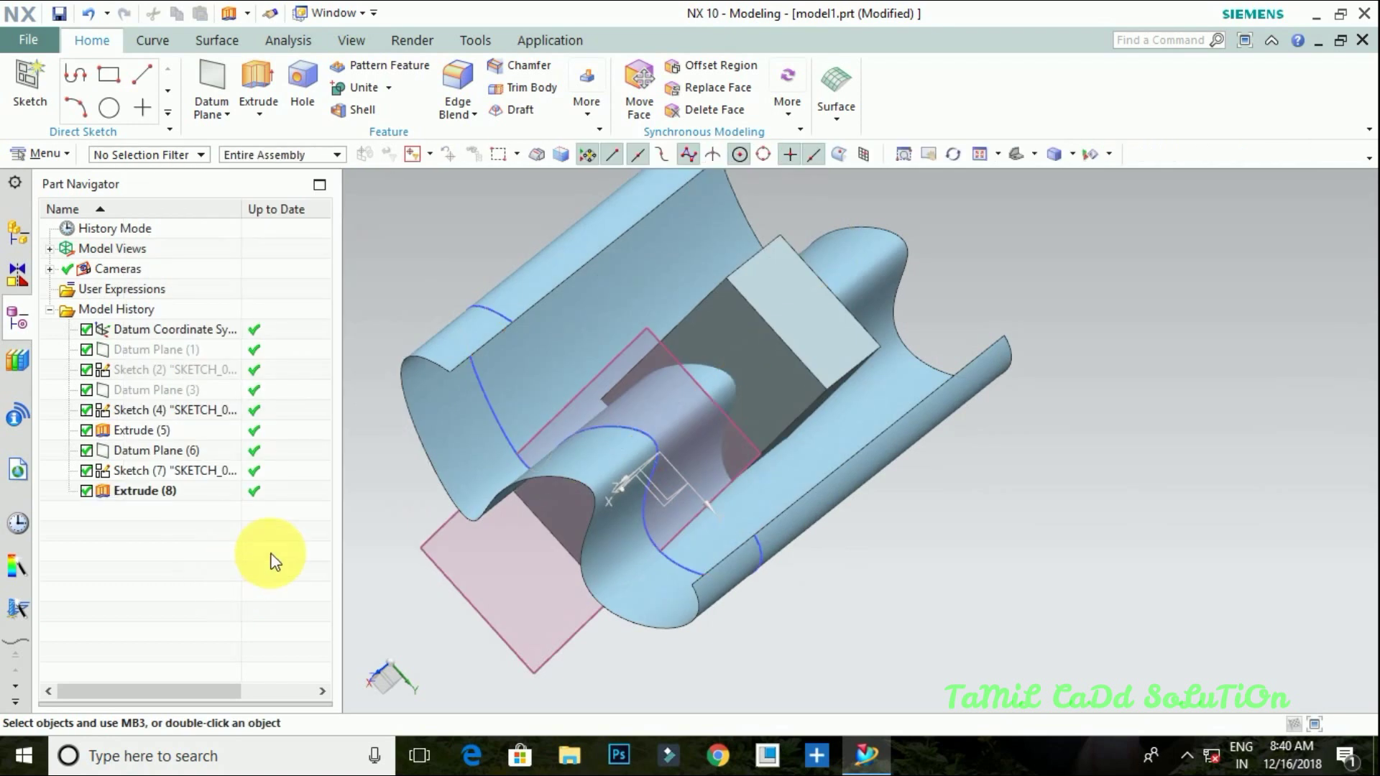
# - Hide Datum Plane (6) and the spline Sketch (7)
pyautogui.moveTo(521, 562)
pyautogui.mouseDown(button='middle')
pyautogui.moveTo(576, 539)
pyautogui.moveTo(508, 570)
pyautogui.moveTo(517, 592)
pyautogui.moveTo(527, 576)
pyautogui.mouseUp(button='middle')
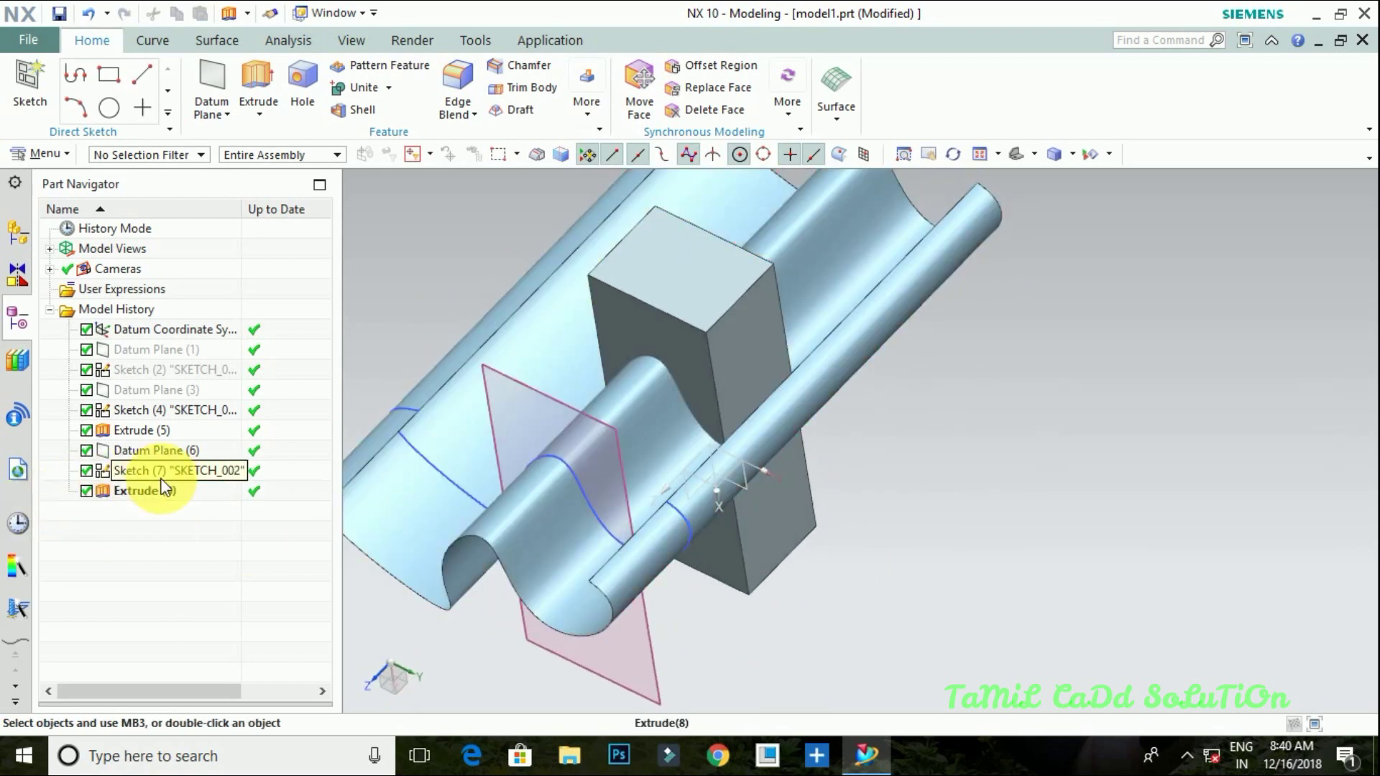
pyautogui.click(124, 455)
pyautogui.rightClick(129, 465)
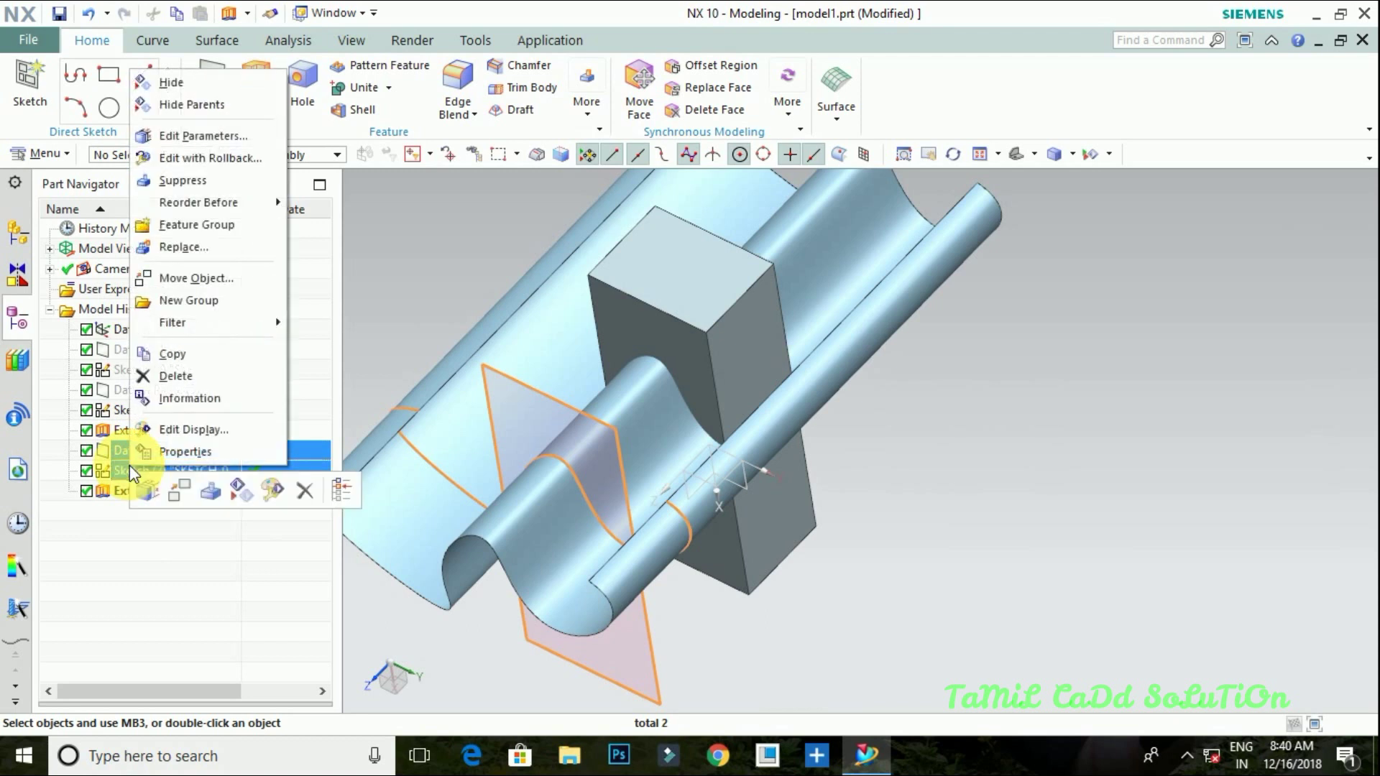
pyautogui.click(192, 82)
pyautogui.moveTo(1115, 400)
pyautogui.mouseDown(button='middle')
pyautogui.moveTo(954, 441)
pyautogui.moveTo(960, 465)
pyautogui.moveTo(924, 480)
pyautogui.moveTo(943, 482)
pyautogui.mouseUp(button='middle')
# - Start a Sketch in Task Environment on the block face using an Inferred plane
pyautogui.click(39, 154)
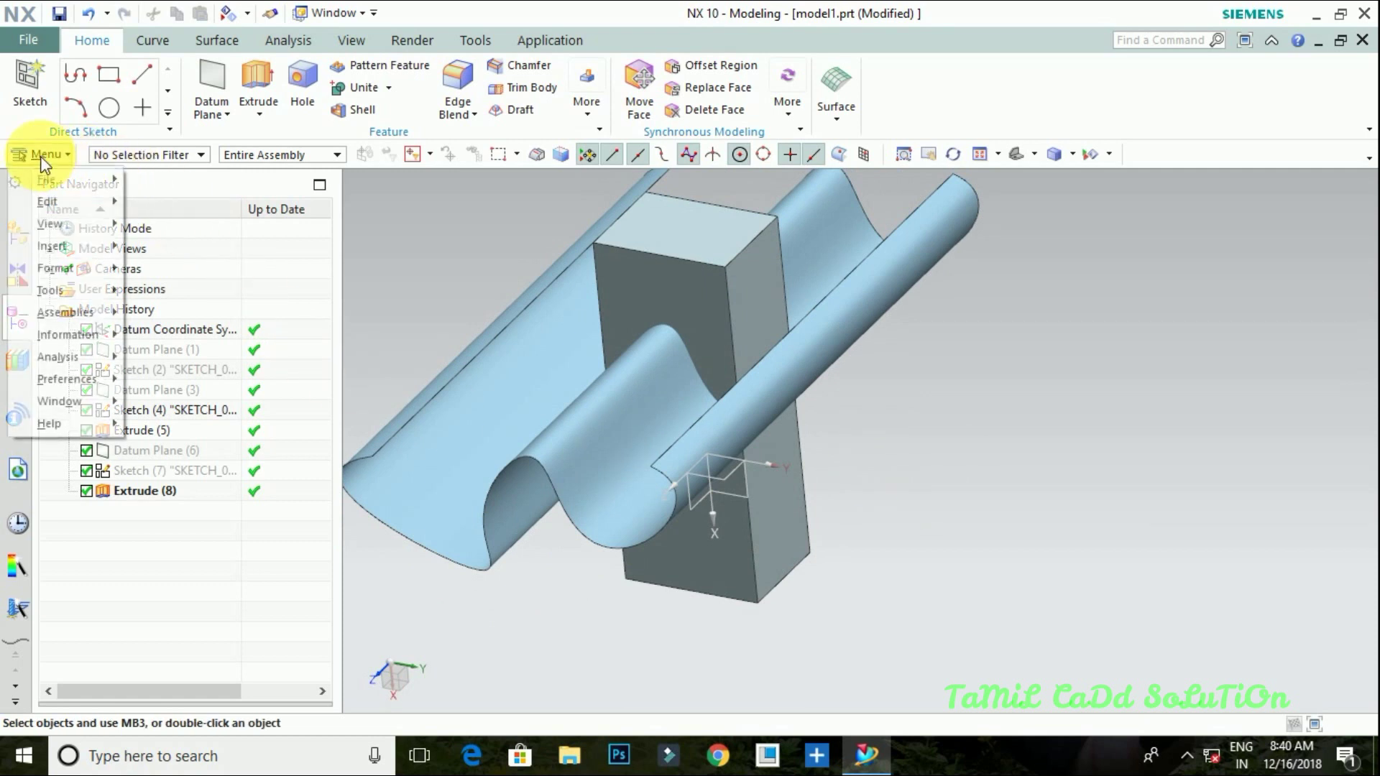
pyautogui.moveTo(52, 246)
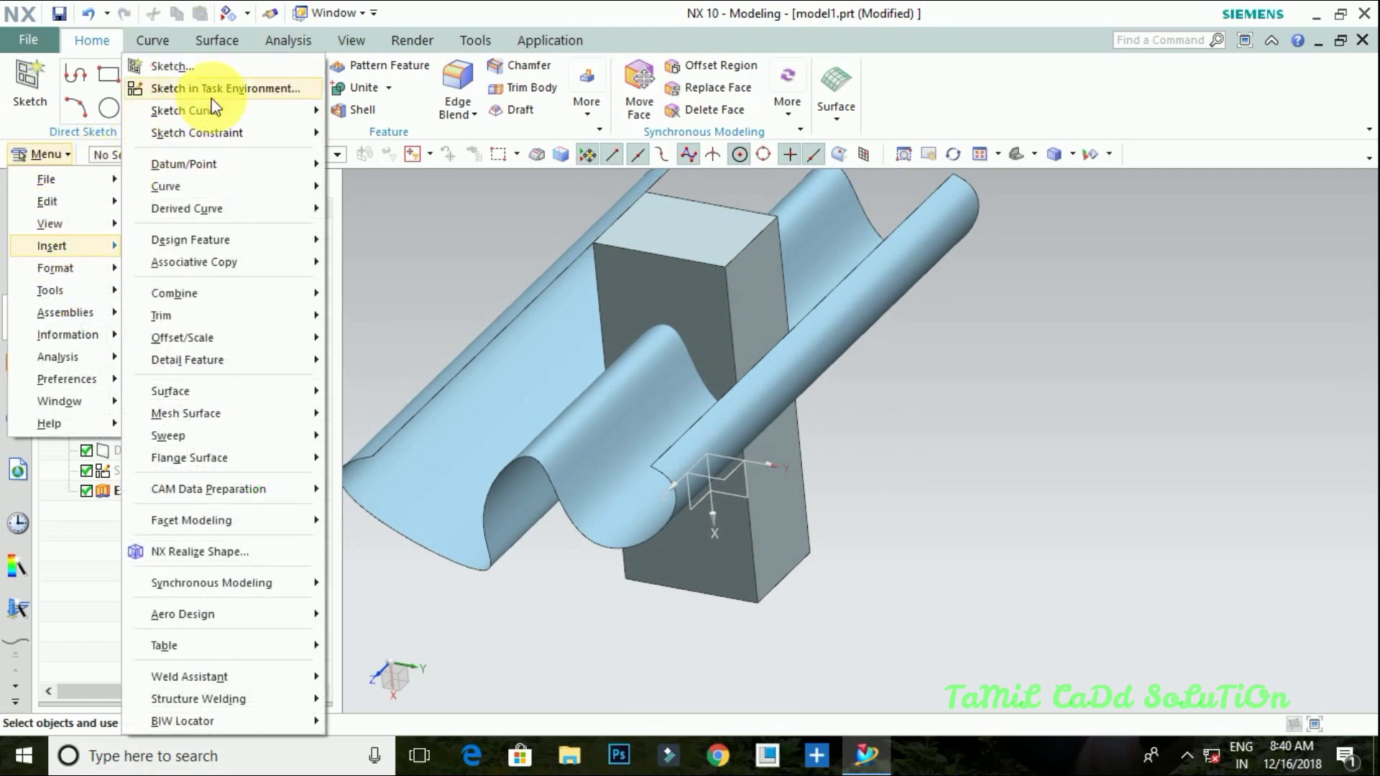
pyautogui.click(215, 89)
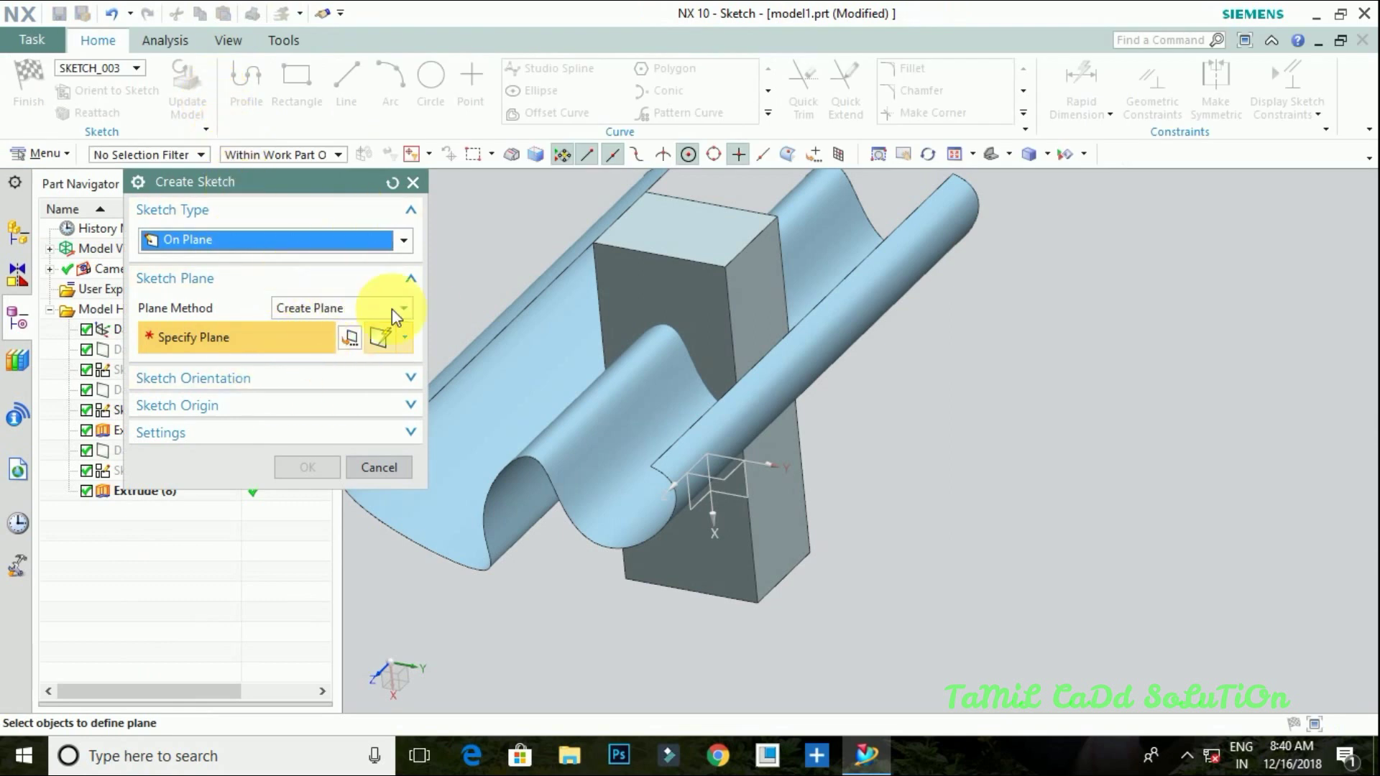
pyautogui.click(703, 312)
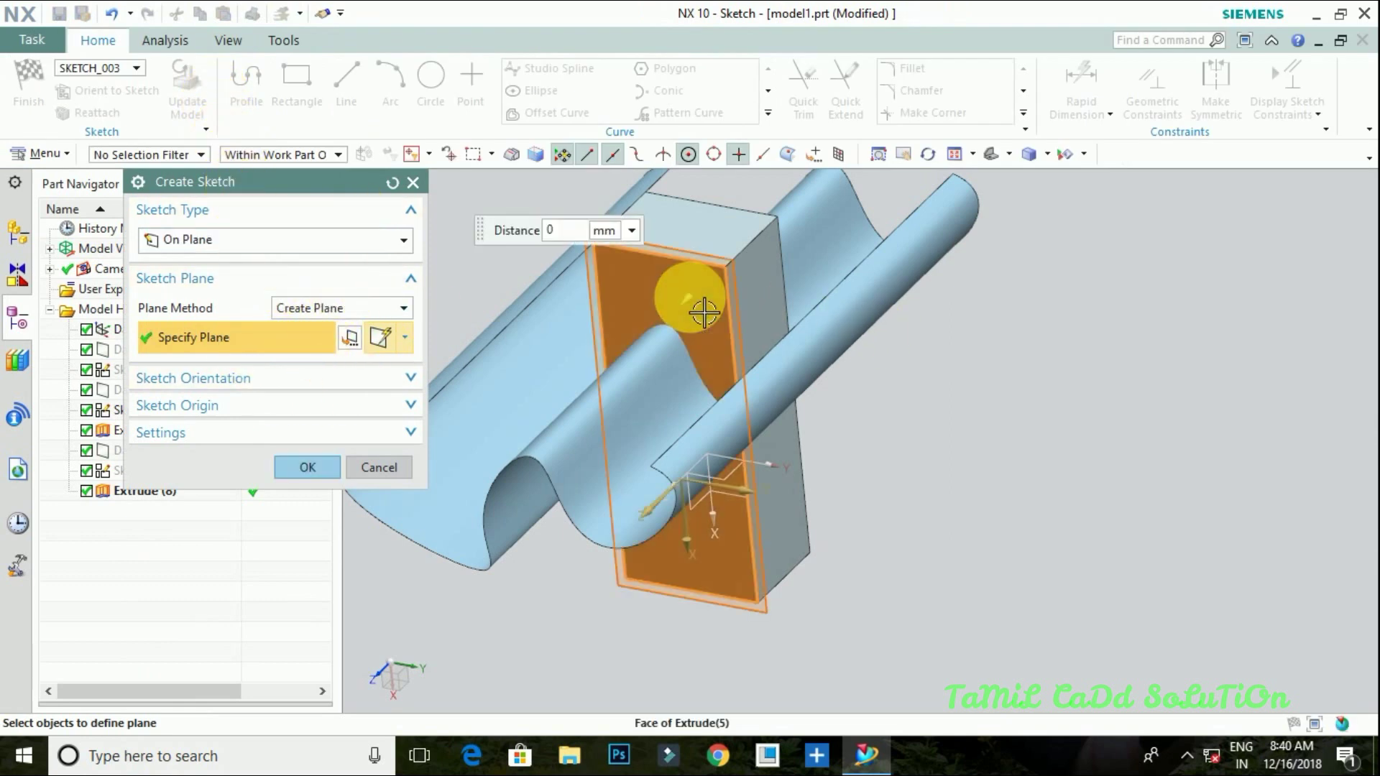
pyautogui.click(364, 308)
pyautogui.click(325, 327)
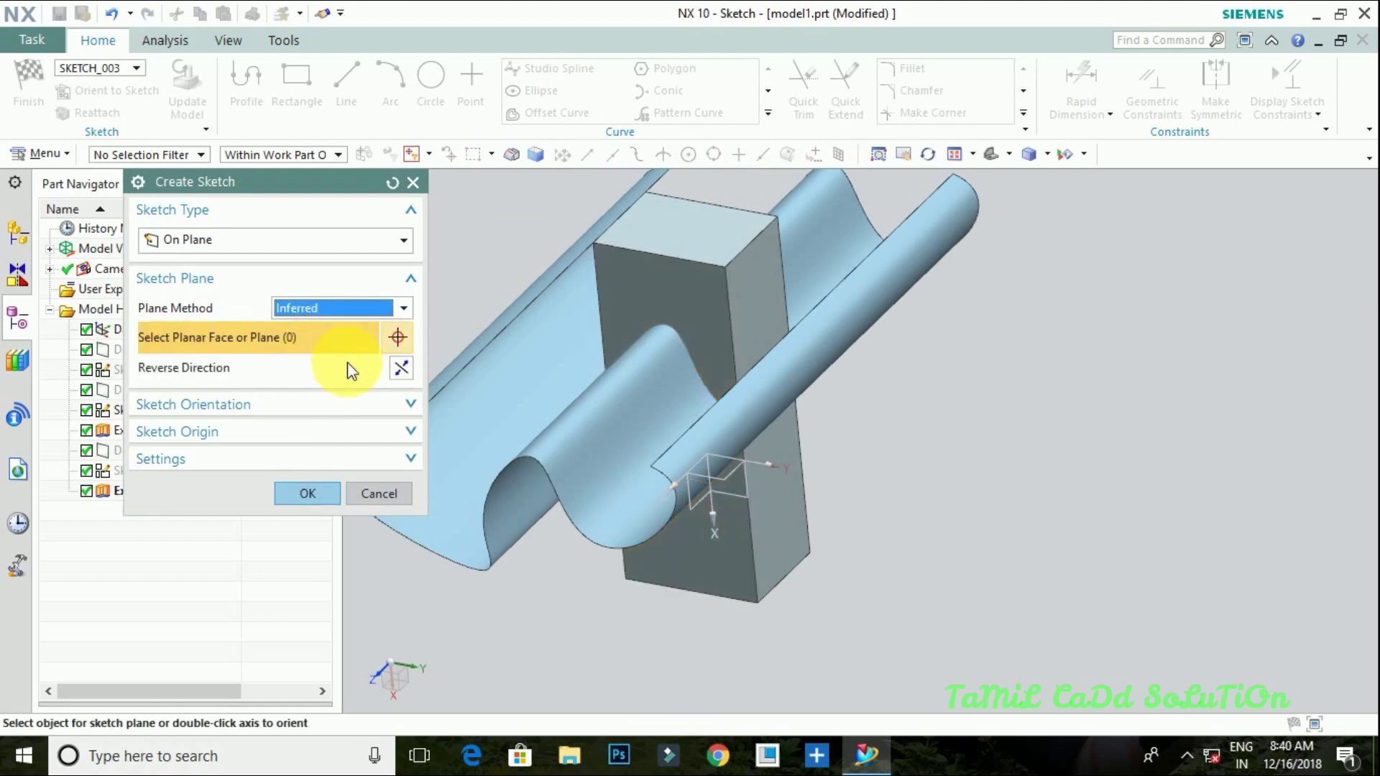
pyautogui.click(307, 494)
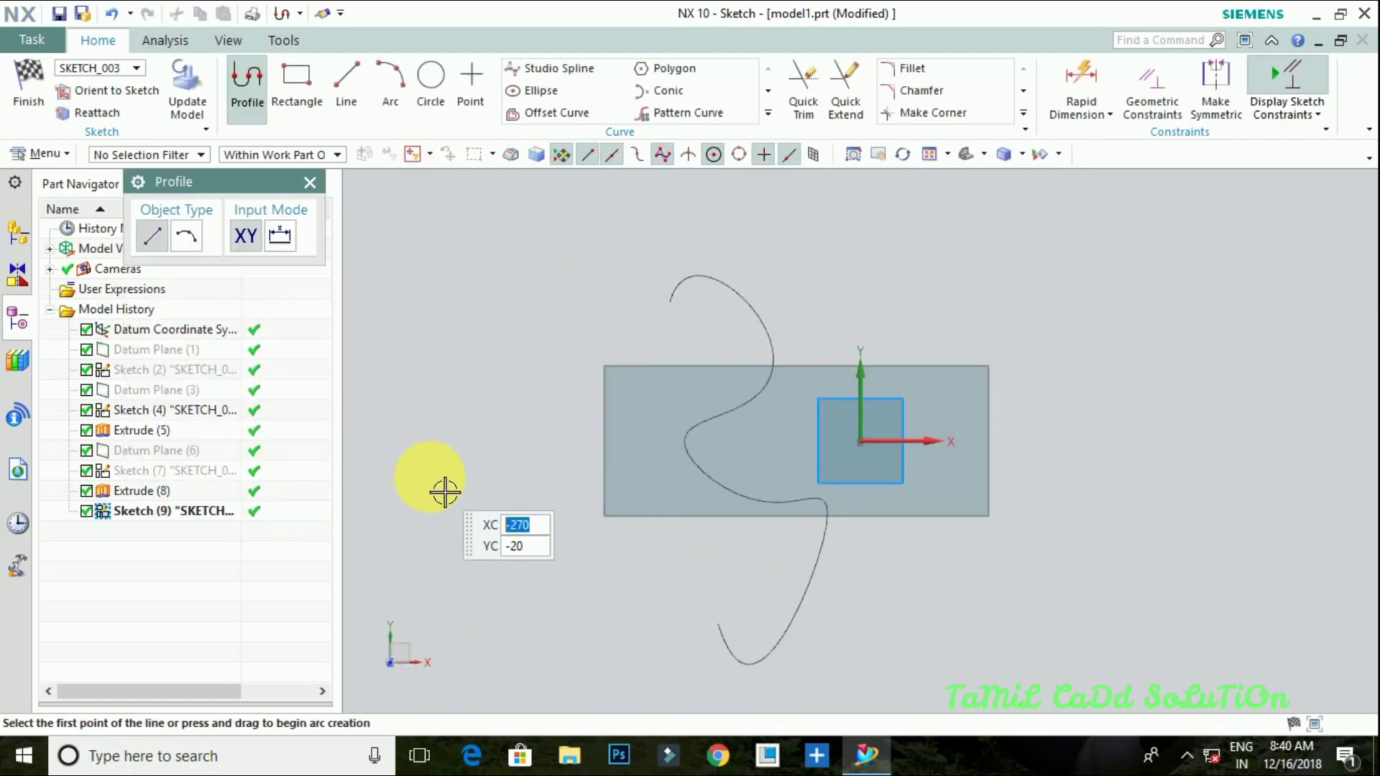
# - Add an intersection curve tracing where the wavy extruded sheet crosses the Sketch (9) plane
pyautogui.click(768, 114)
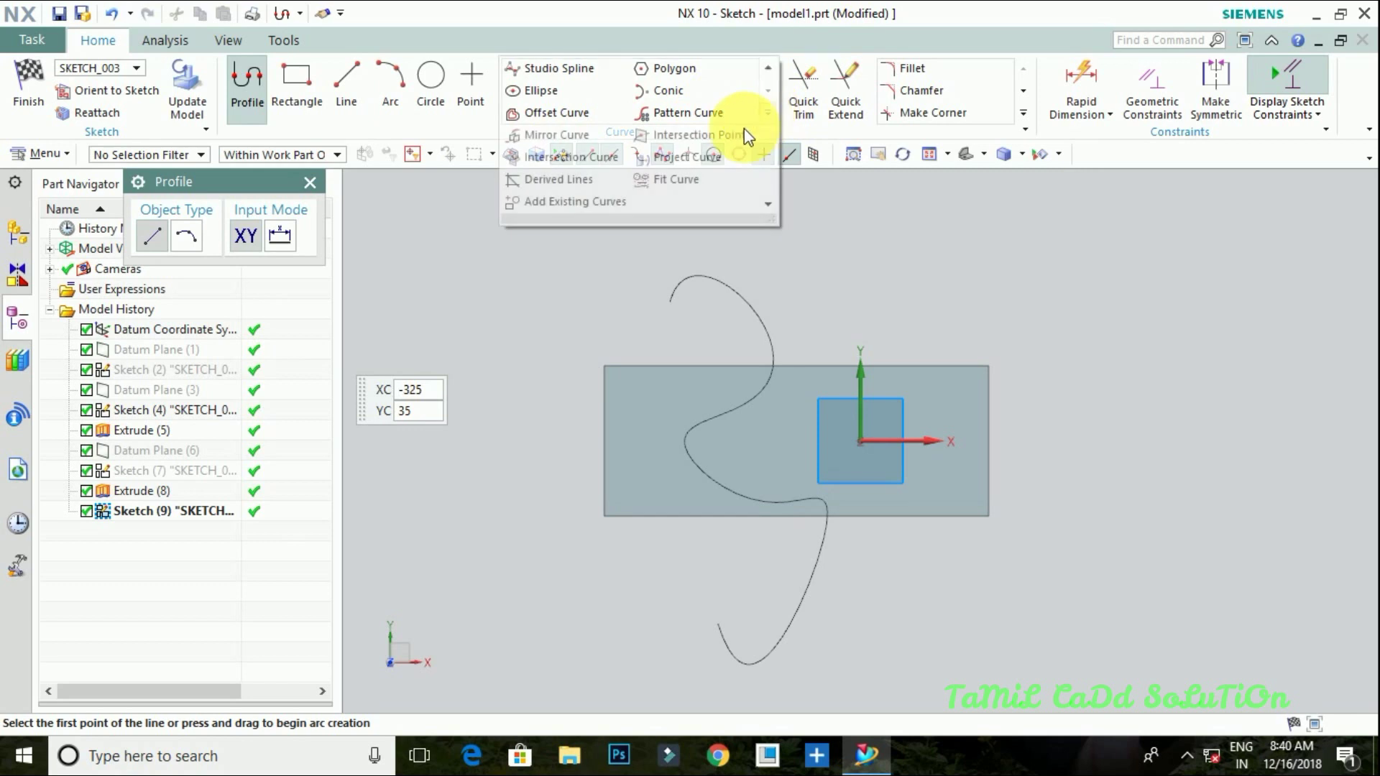
pyautogui.click(568, 157)
pyautogui.moveTo(690, 399)
pyautogui.mouseDown(button='middle')
pyautogui.moveTo(552, 339)
pyautogui.moveTo(585, 625)
pyautogui.moveTo(731, 524)
pyautogui.moveTo(708, 616)
pyautogui.mouseUp(button='middle')
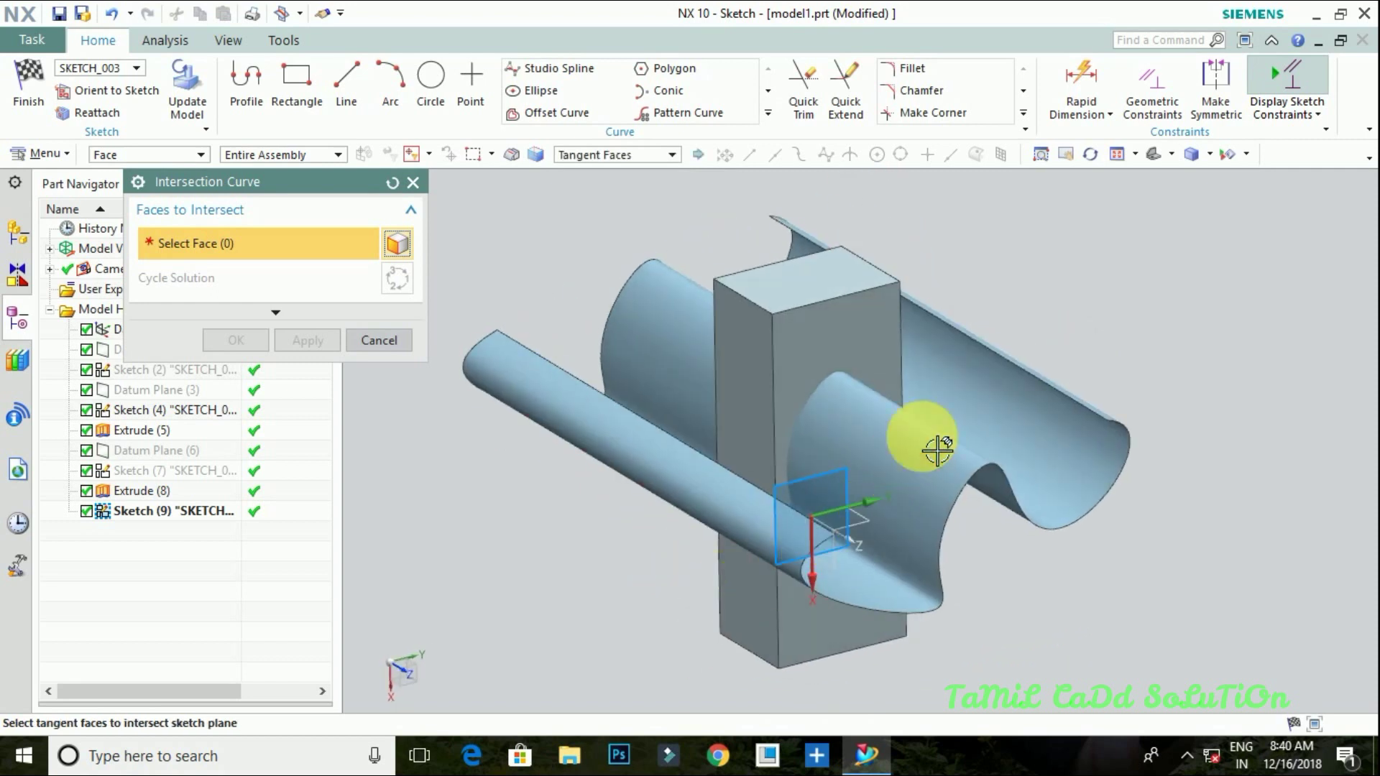
pyautogui.click(930, 446)
pyautogui.moveTo(863, 456)
pyautogui.mouseDown(button='middle')
pyautogui.moveTo(854, 524)
pyautogui.moveTo(902, 493)
pyautogui.mouseUp(button='middle')
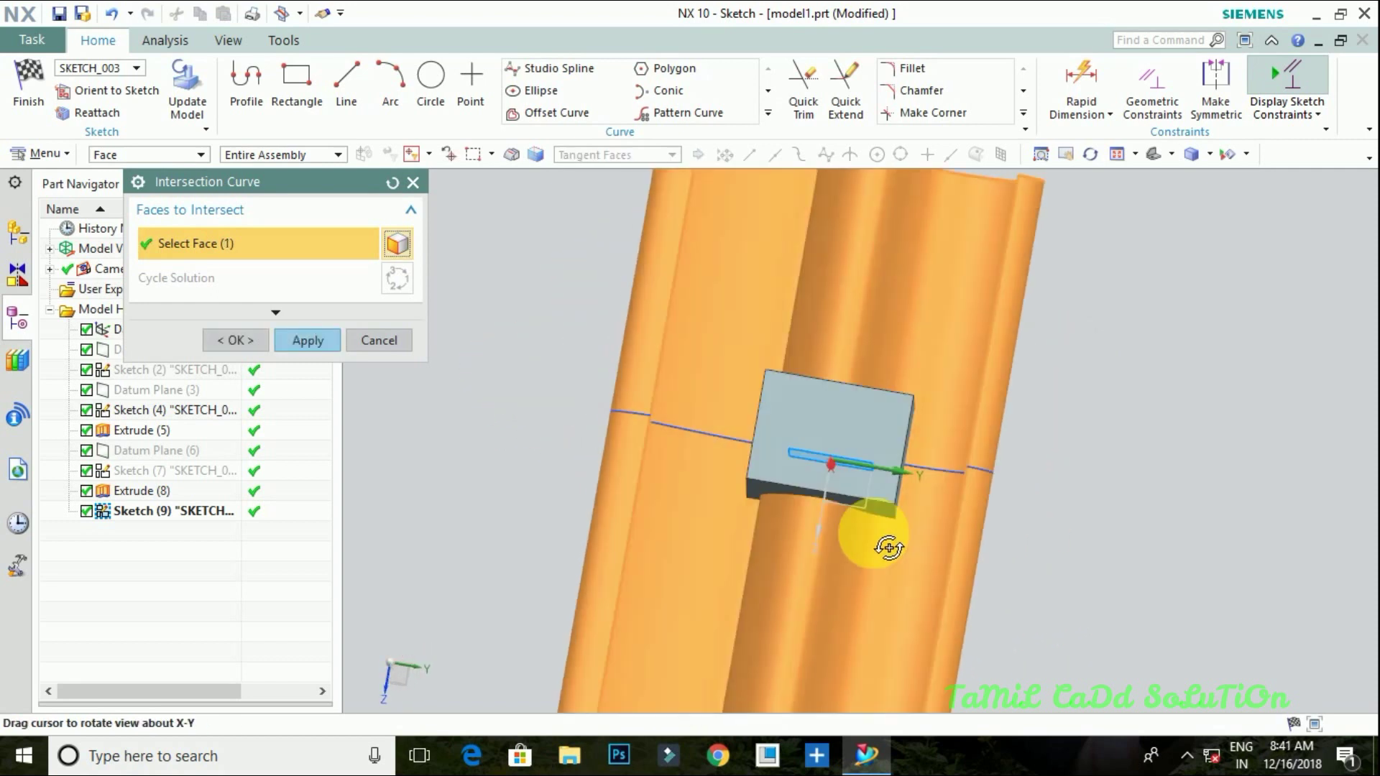
pyautogui.click(277, 342)
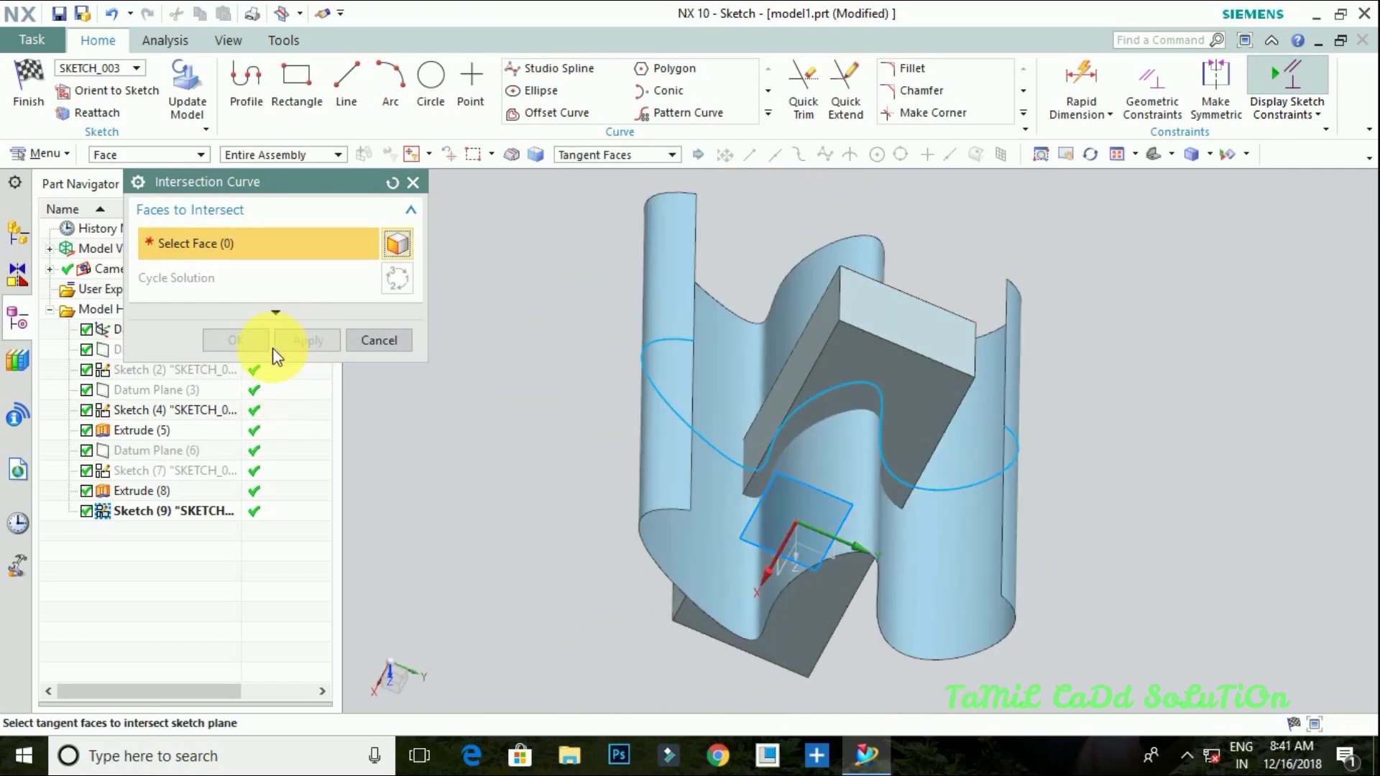
pyautogui.click(380, 341)
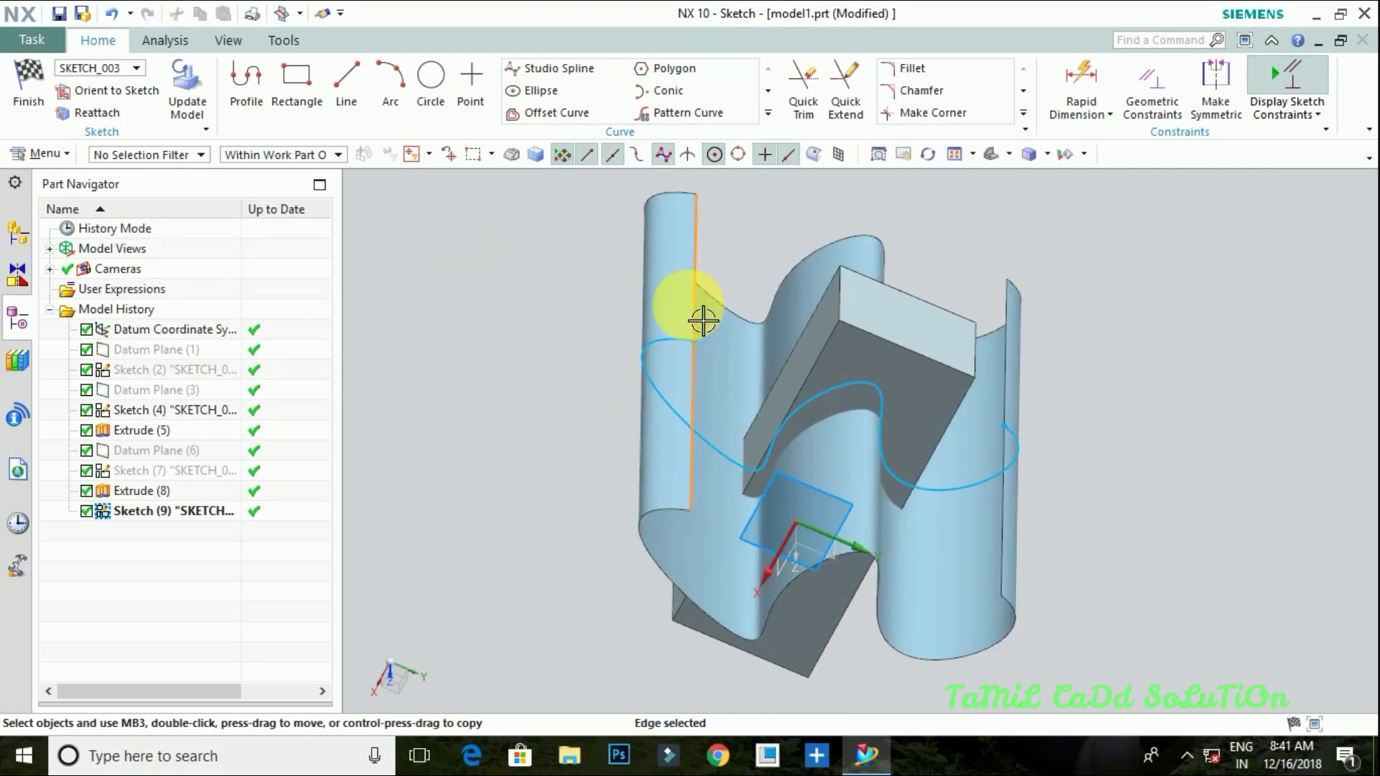
# - Hide the wavy sheet Extrude (8), then orbit to inspect the block and intersection curve
pyautogui.rightClick(686, 324)
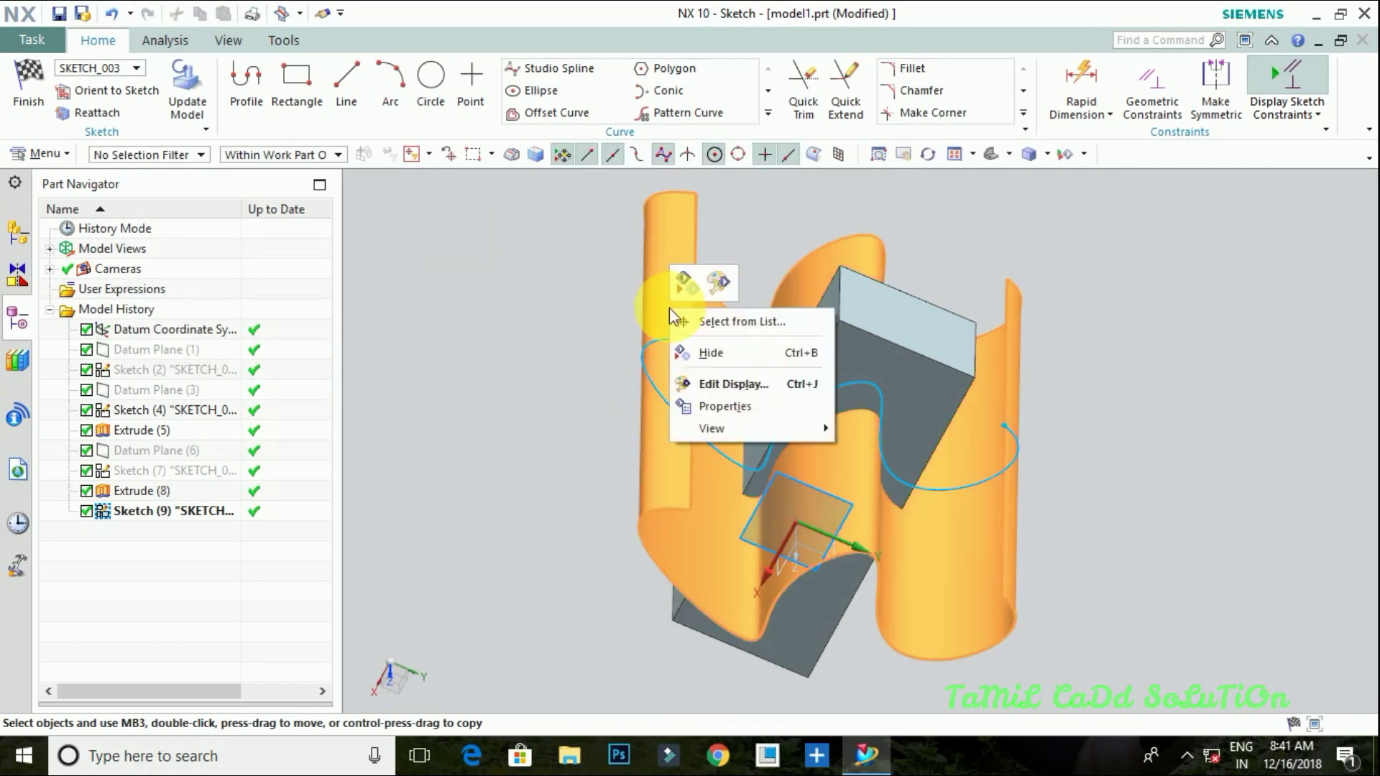
pyautogui.click(699, 352)
pyautogui.moveTo(862, 401); pyautogui.dragTo(1011, 530, button='middle')
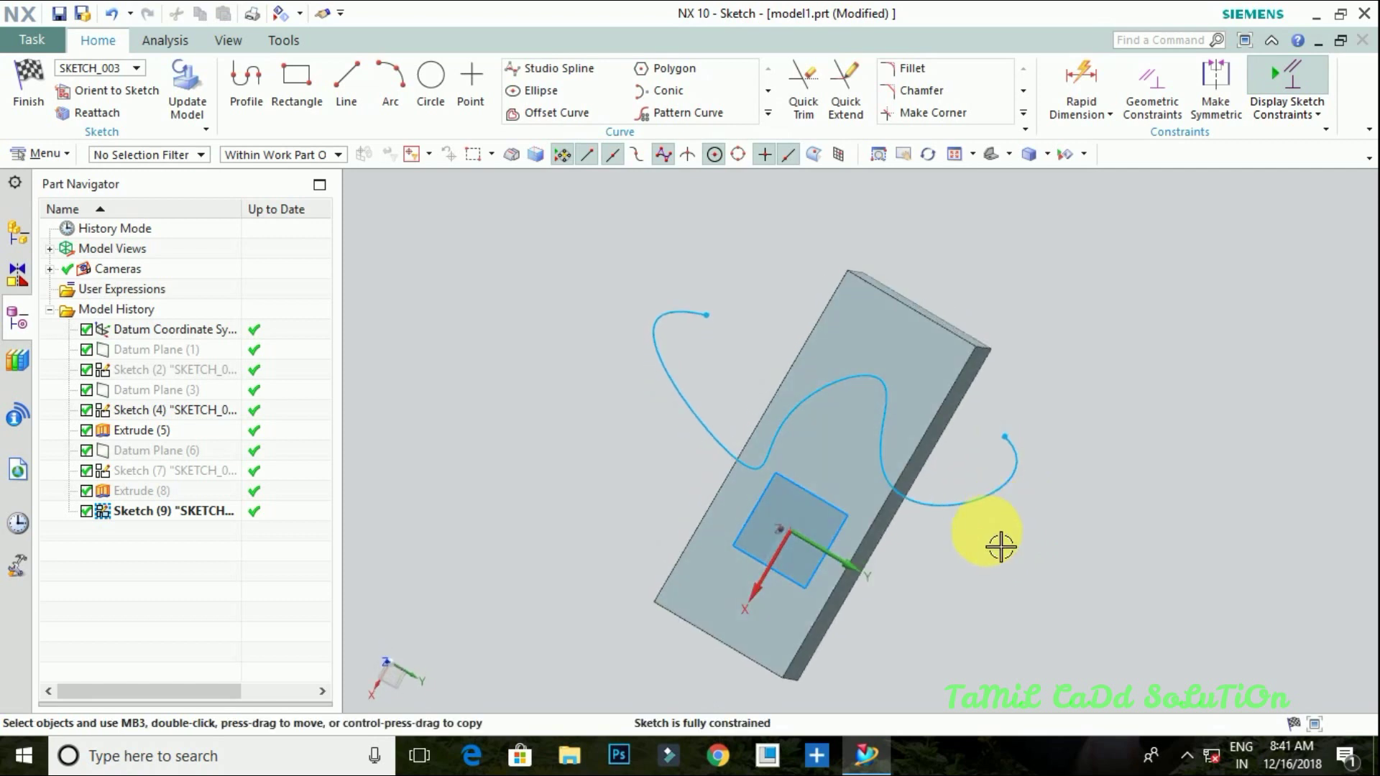
pyautogui.moveTo(1090, 462); pyautogui.dragTo(1019, 493, button='middle')
pyautogui.moveTo(834, 540)
pyautogui.mouseDown(button='middle')
pyautogui.moveTo(861, 563)
pyautogui.moveTo(861, 513)
pyautogui.mouseUp(button='middle')
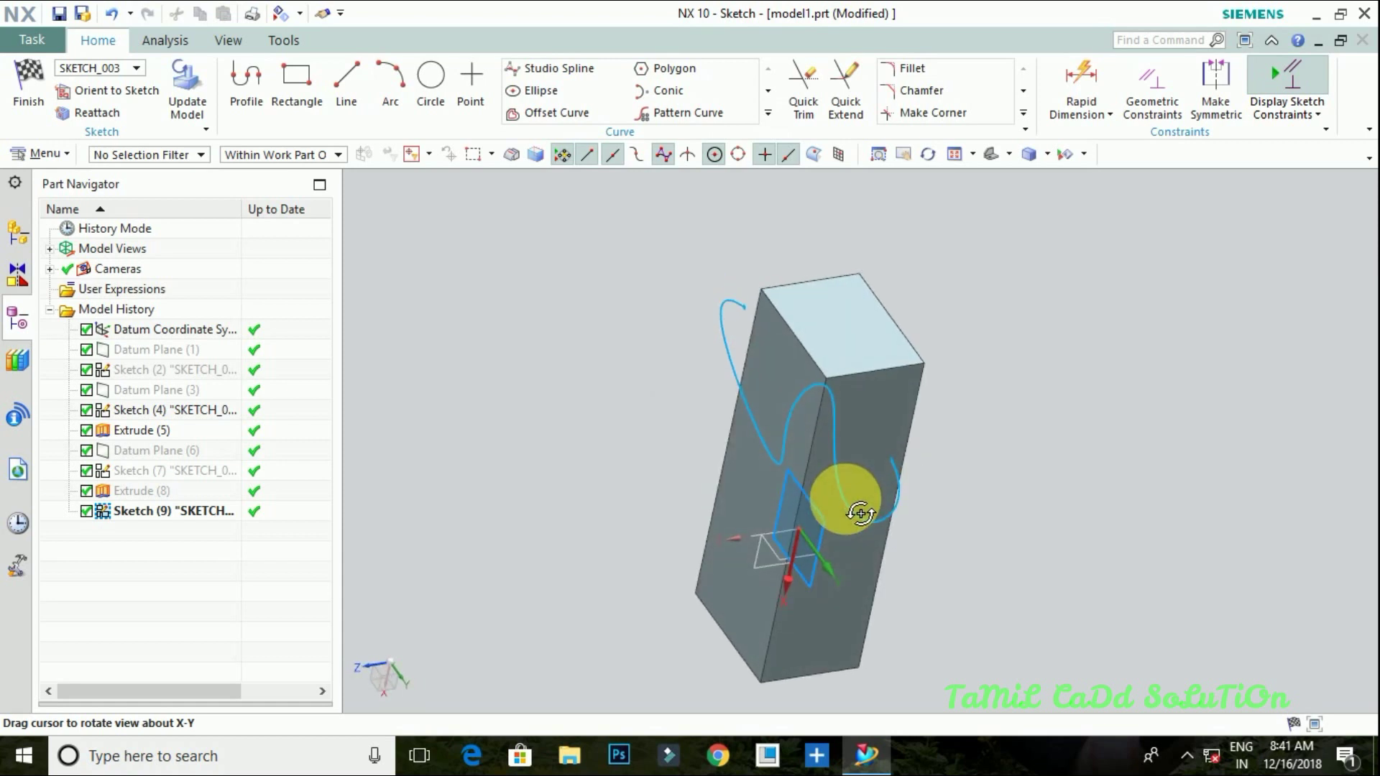